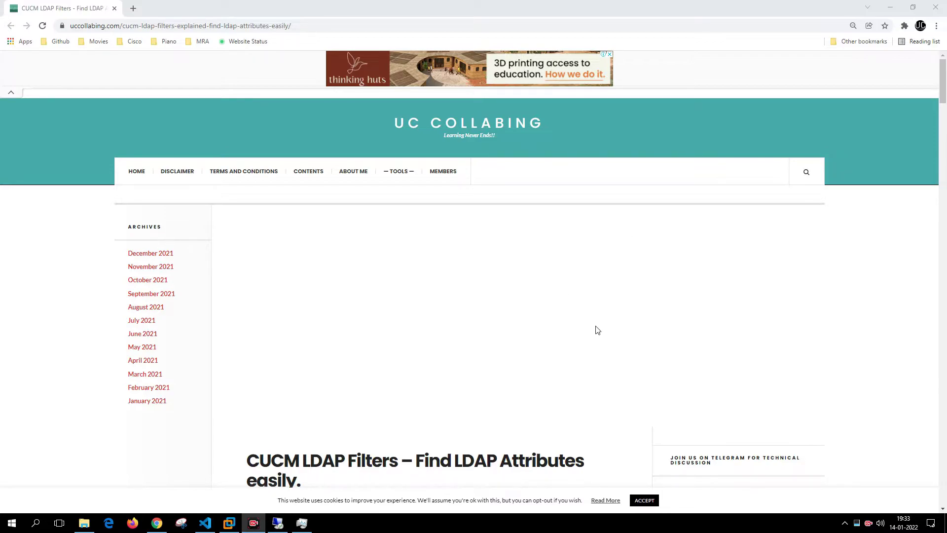
Scroll the article to the LDAP attribute example, then switch to the Remote Desktop session.
{"action": "scroll", "coordinate": [597, 329], "scroll_direction": "down", "scroll_amount": 8}
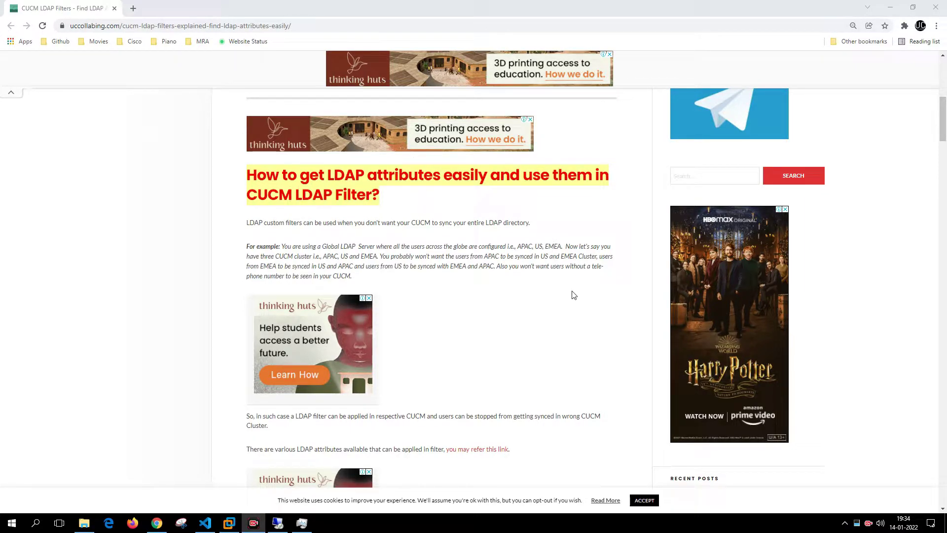
{"action": "scroll", "coordinate": [571, 294], "scroll_direction": "down", "scroll_amount": 5}
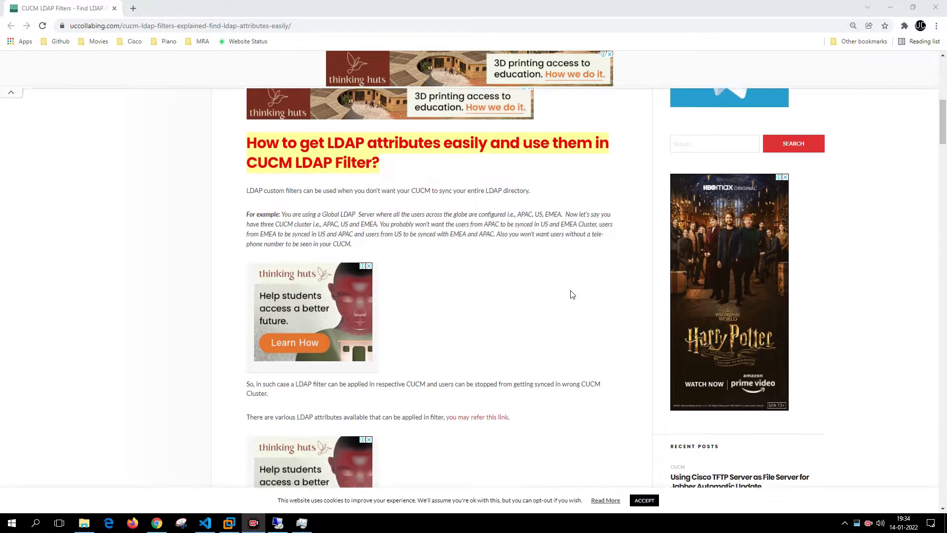
{"action": "scroll", "coordinate": [566, 293], "scroll_direction": "down", "scroll_amount": 2}
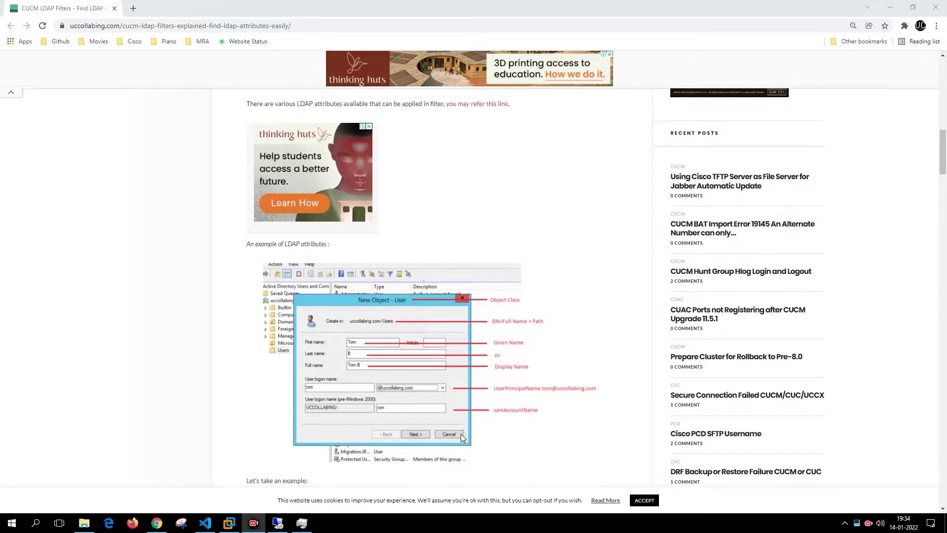
{"action": "left_click", "coordinate": [277, 523]}
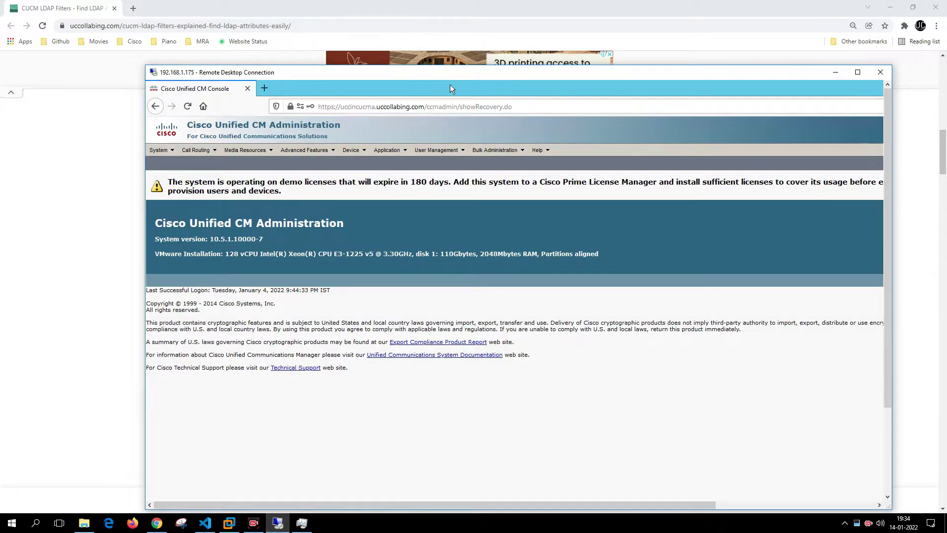
Maximise the remote session and list all end users, showing the three LDAP-synced accounts.
{"action": "double_click", "coordinate": [453, 72]}
{"action": "mouse_move", "coordinate": [275, 72]}
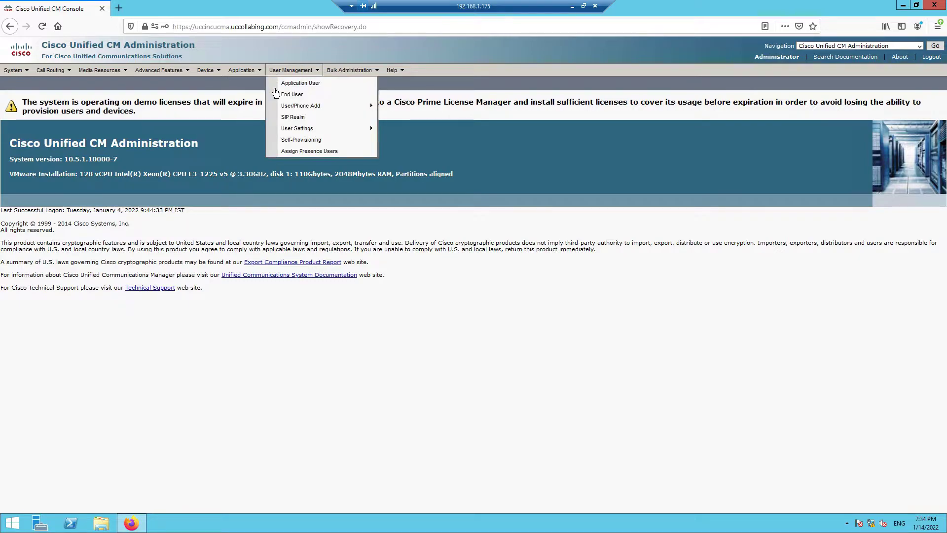
{"action": "left_click", "coordinate": [289, 94]}
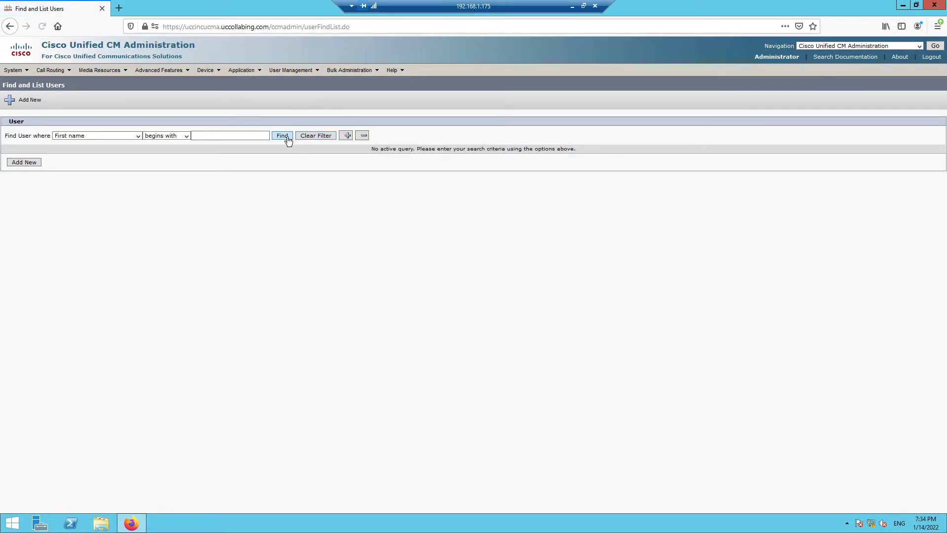
{"action": "left_click", "coordinate": [288, 140]}
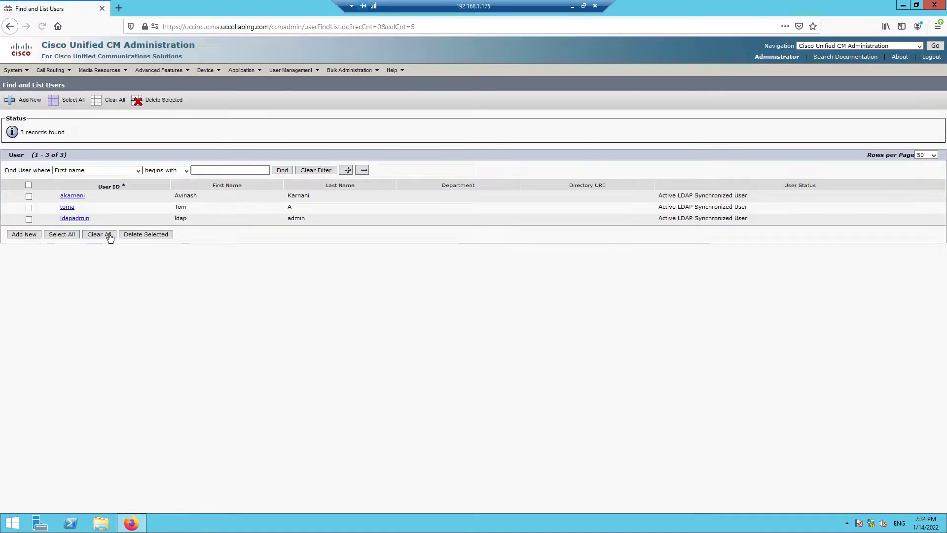
{"action": "left_click_drag", "start_coordinate": [96, 215], "coordinate": [123, 215]}
Launch Active Directory Users and Computers by searching 'user' from the Start screen.
{"action": "key", "text": "super"}
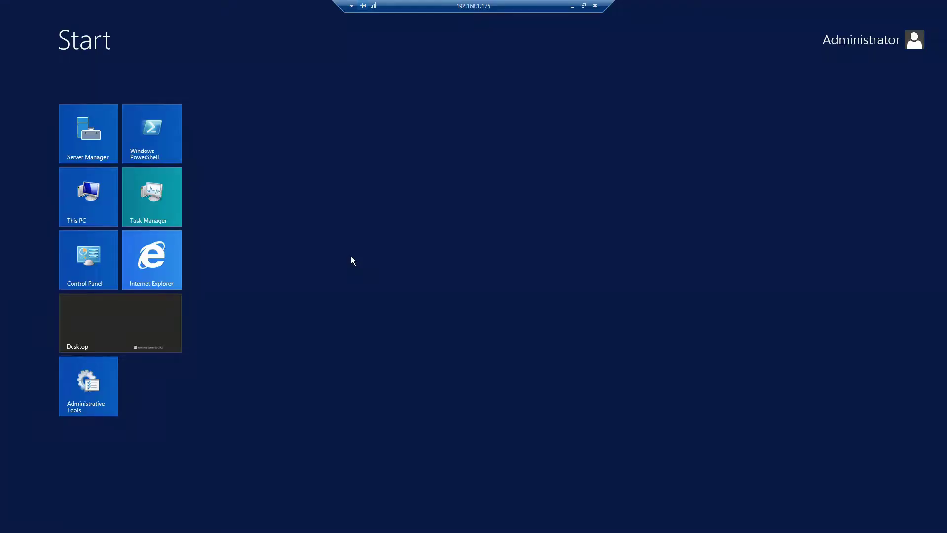
{"action": "type", "text": "users and Computers"}
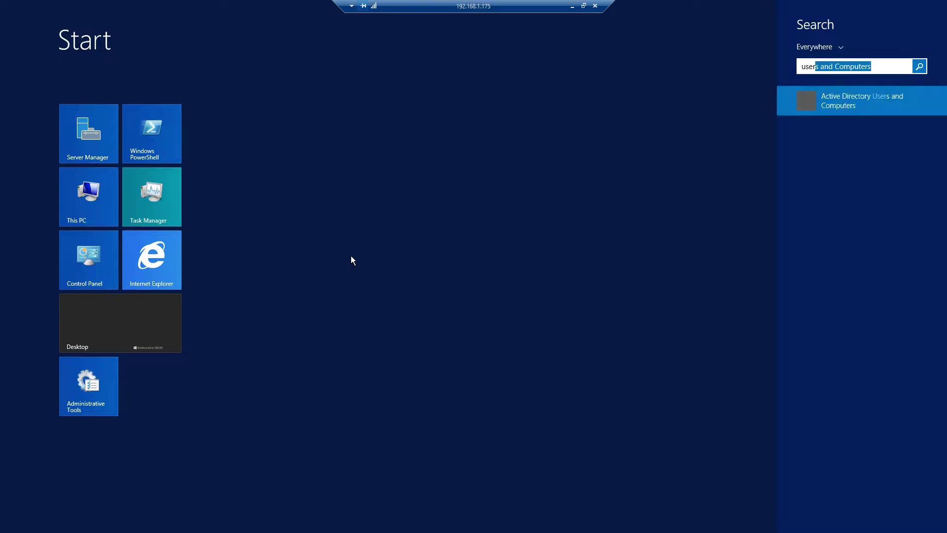
{"action": "key", "text": "super"}
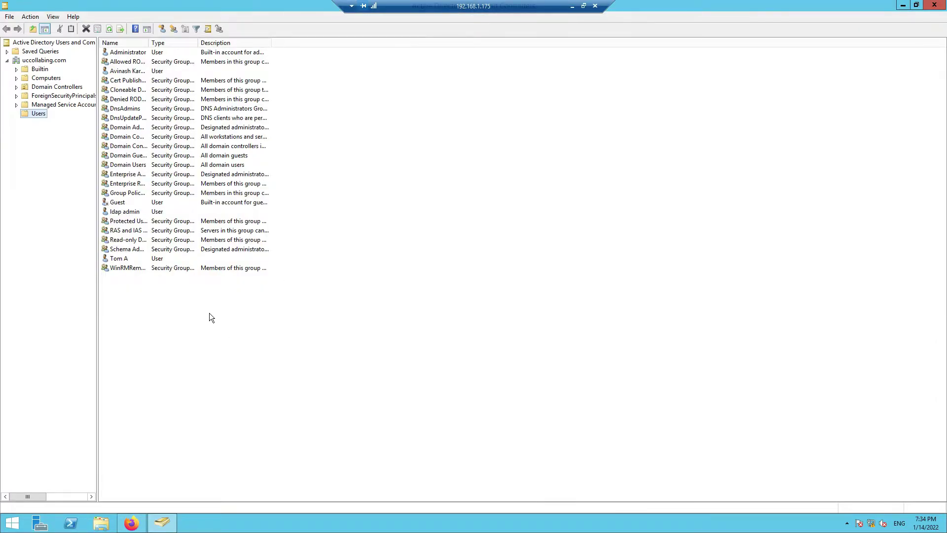
Begin a new user object in the Users container via New > User.
{"action": "right_click", "coordinate": [210, 313]}
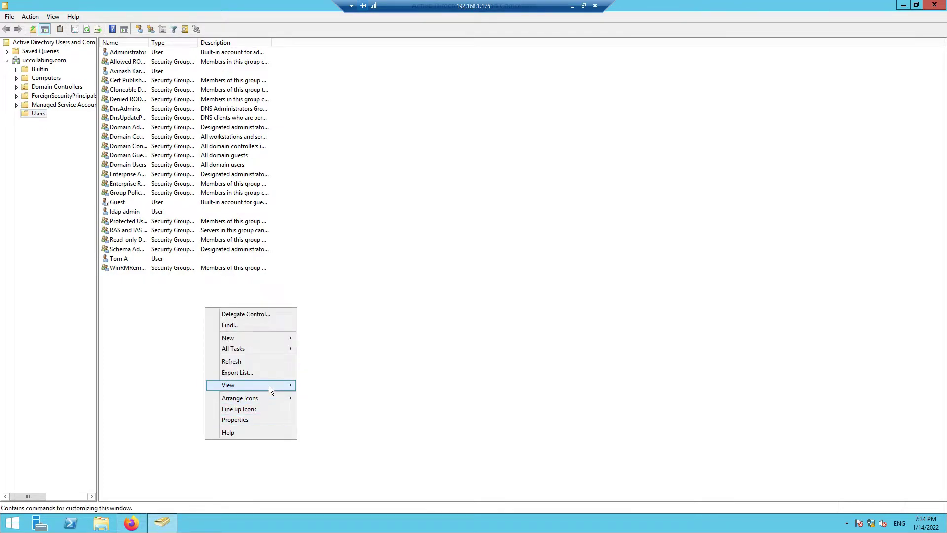
{"action": "mouse_move", "coordinate": [270, 390]}
{"action": "mouse_move", "coordinate": [268, 339]}
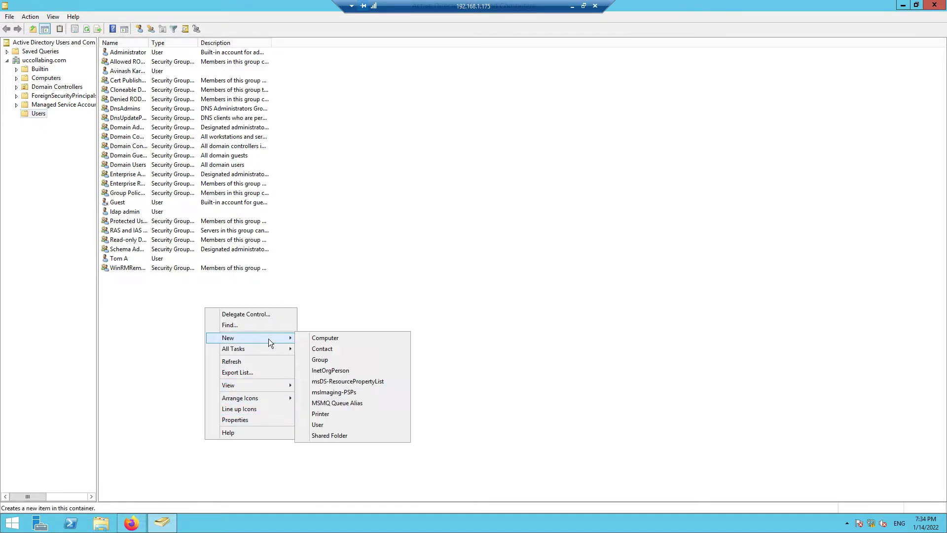
{"action": "left_click", "coordinate": [324, 424]}
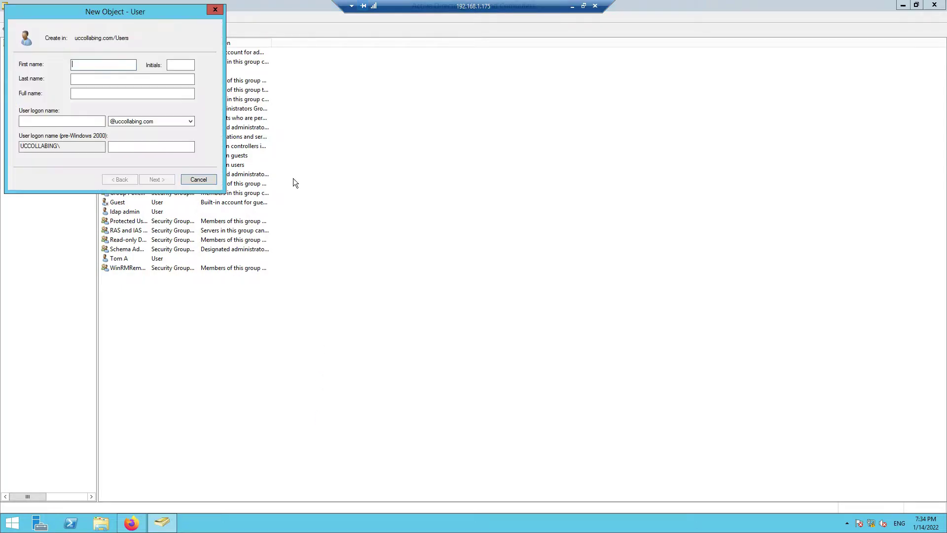
Name the new user Test 1 EMEA with logon name test1emea.
{"action": "left_click_drag", "start_coordinate": [123, 14], "coordinate": [328, 60]}
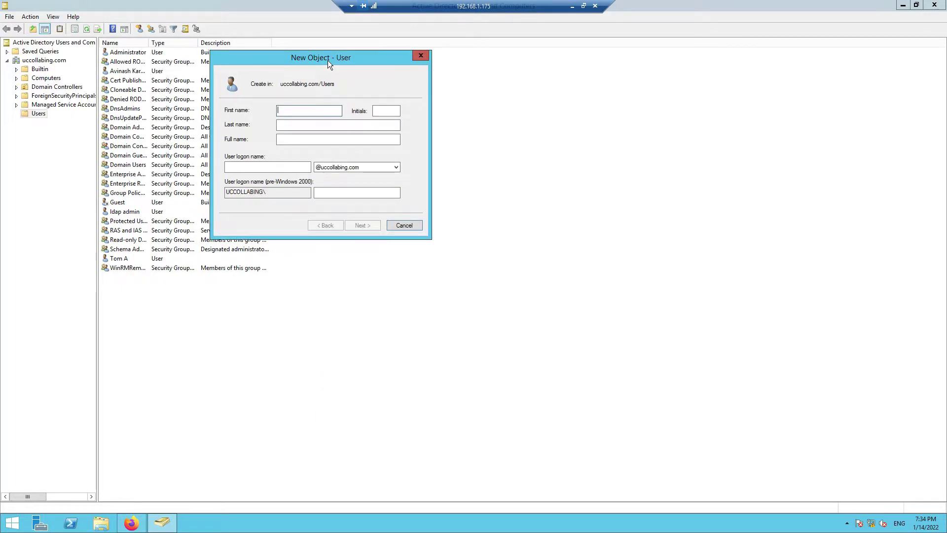
{"action": "type", "text": "Tes"}
{"action": "key", "text": "Tab"}
{"action": "key", "text": "Tab"}
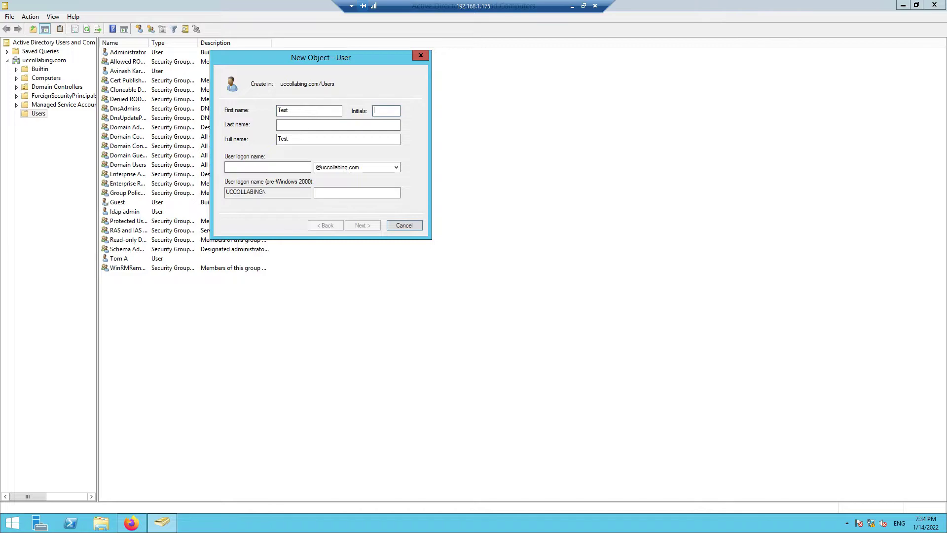
{"action": "type", "text": "1 EMEA"}
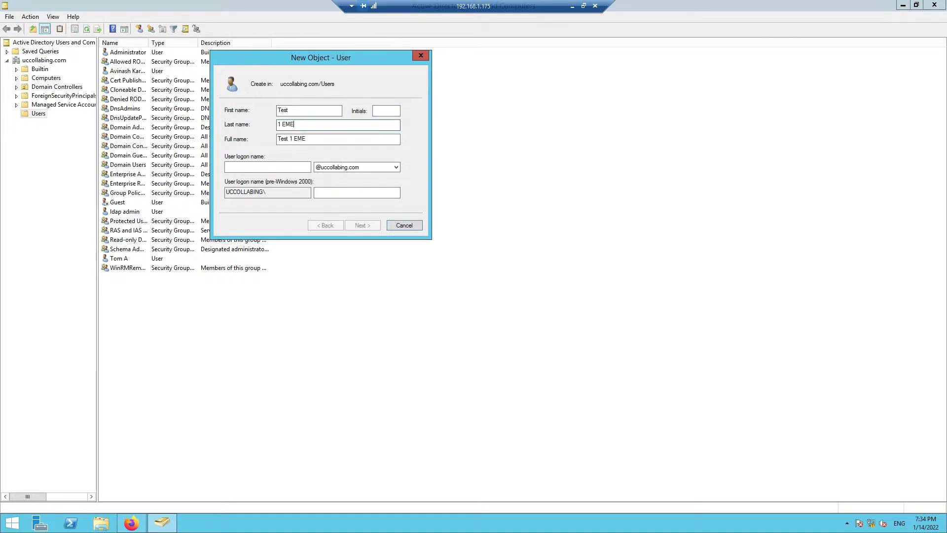
{"action": "left_click", "coordinate": [289, 168]}
{"action": "type", "text": "test1"}
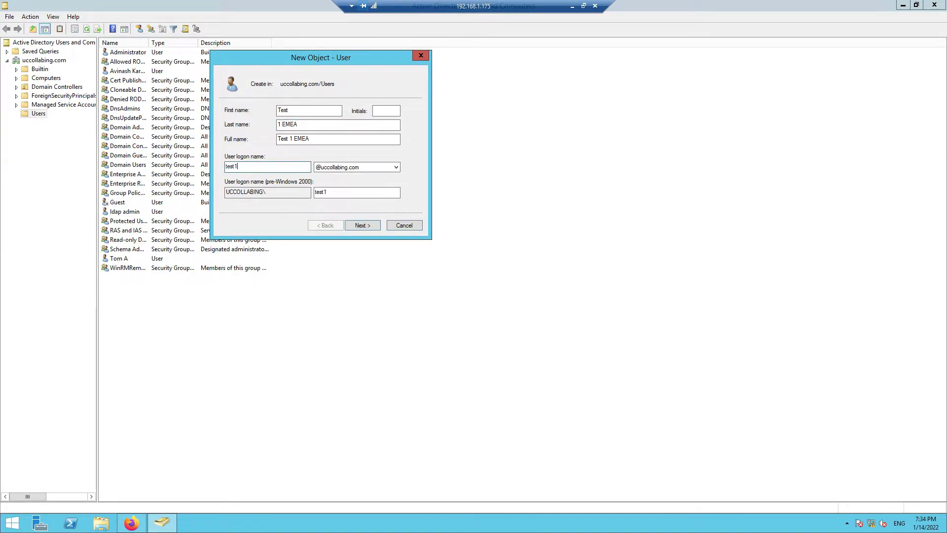
{"action": "type", "text": "emea"}
{"action": "left_click", "coordinate": [357, 229]}
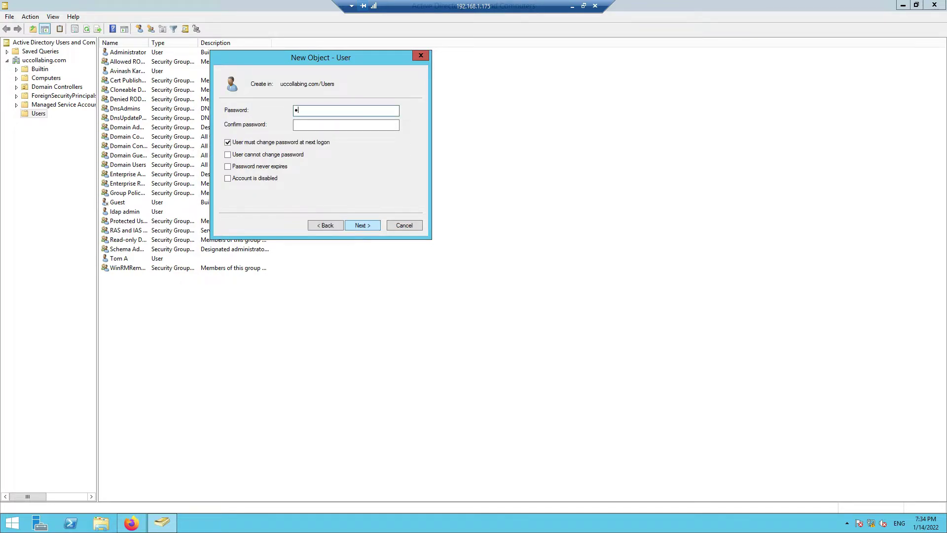
Enter and confirm the account password, make it unchangeable and never expiring, and finish.
{"action": "key", "text": "Tab"}
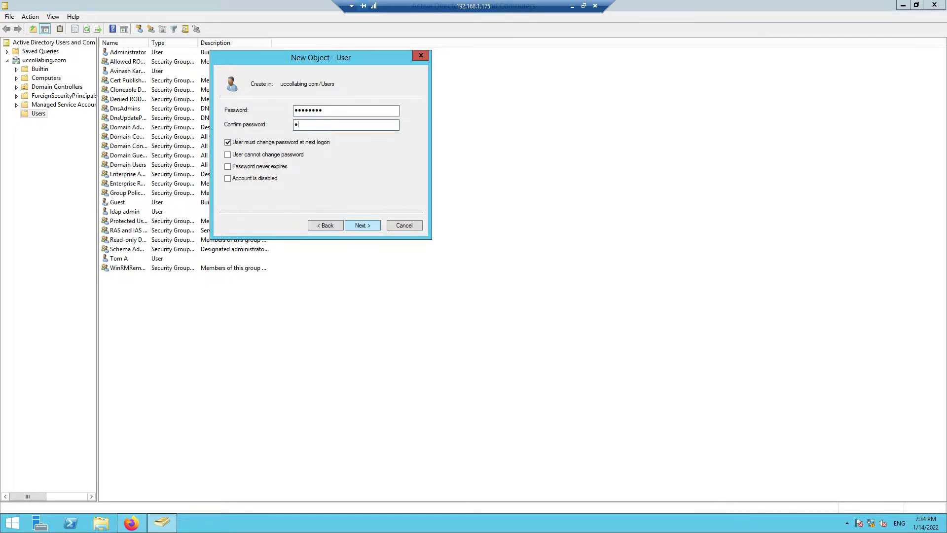
{"action": "left_click", "coordinate": [250, 143]}
{"action": "left_click", "coordinate": [247, 156]}
{"action": "left_click", "coordinate": [259, 167]}
{"action": "left_click", "coordinate": [356, 224]}
{"action": "left_click", "coordinate": [357, 225]}
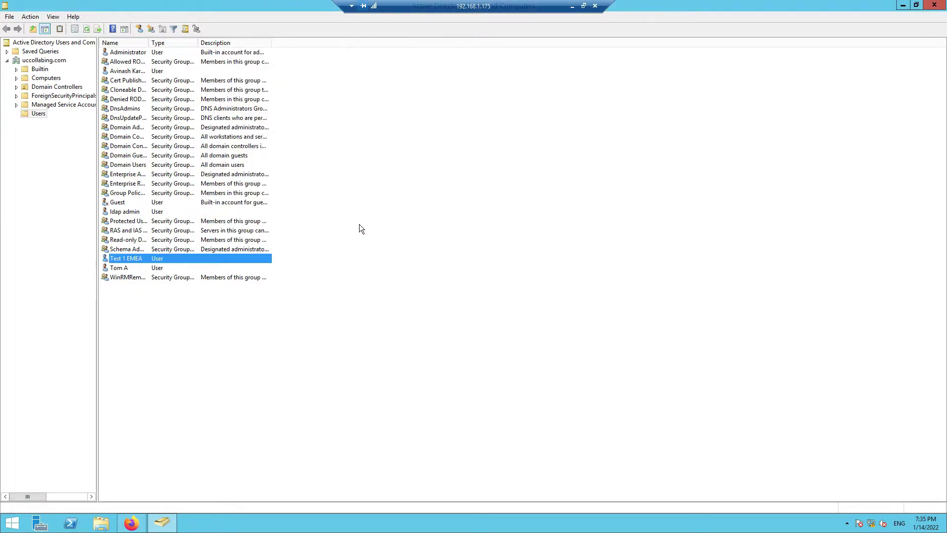
Open the CUCMLDAP directory and confirm Perform Full Sync Now.
{"action": "left_click", "coordinate": [131, 522]}
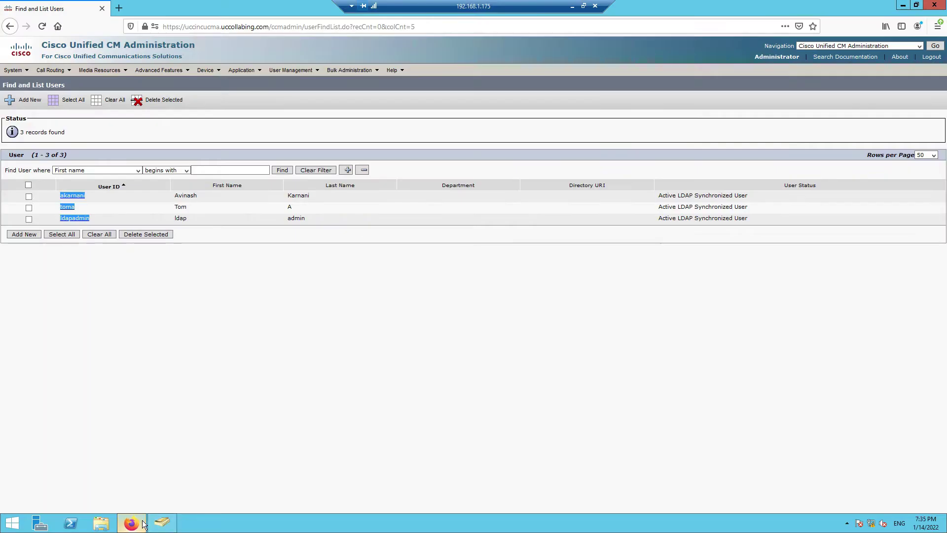
{"action": "mouse_move", "coordinate": [14, 70]}
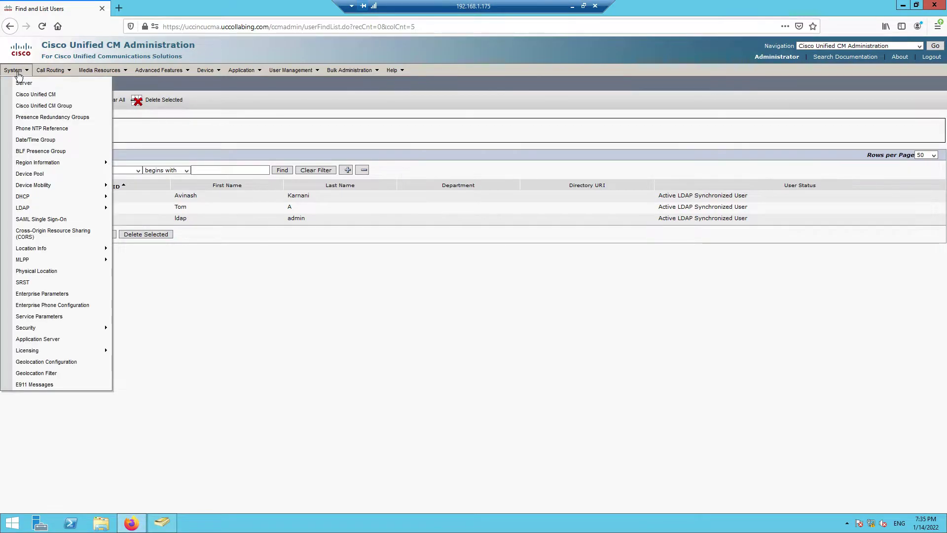
{"action": "mouse_move", "coordinate": [66, 207]}
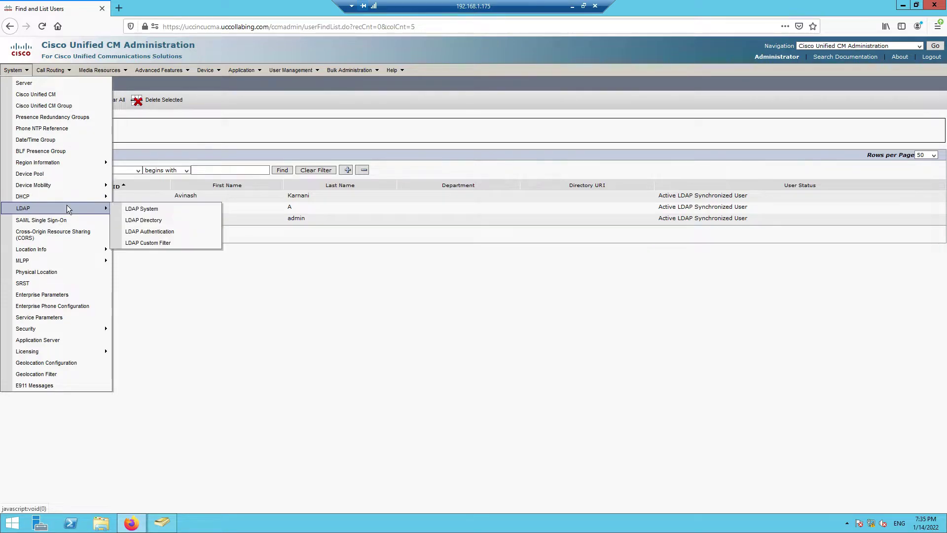
{"action": "left_click", "coordinate": [173, 221]}
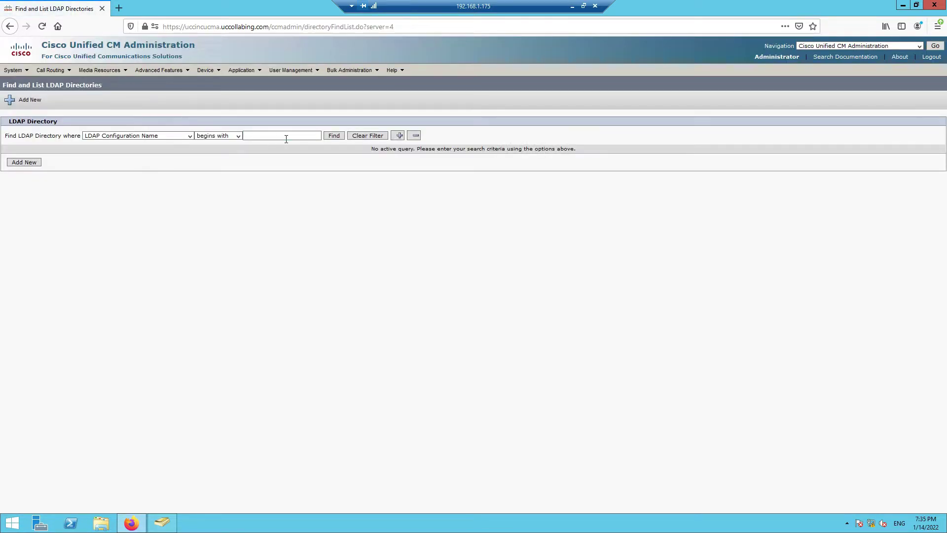
{"action": "left_click", "coordinate": [334, 135]}
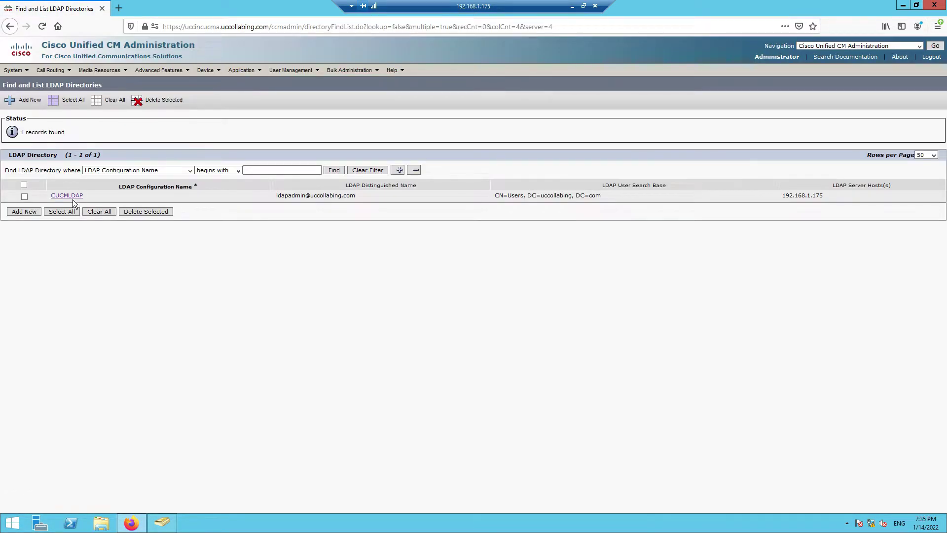
{"action": "double_click", "coordinate": [69, 196]}
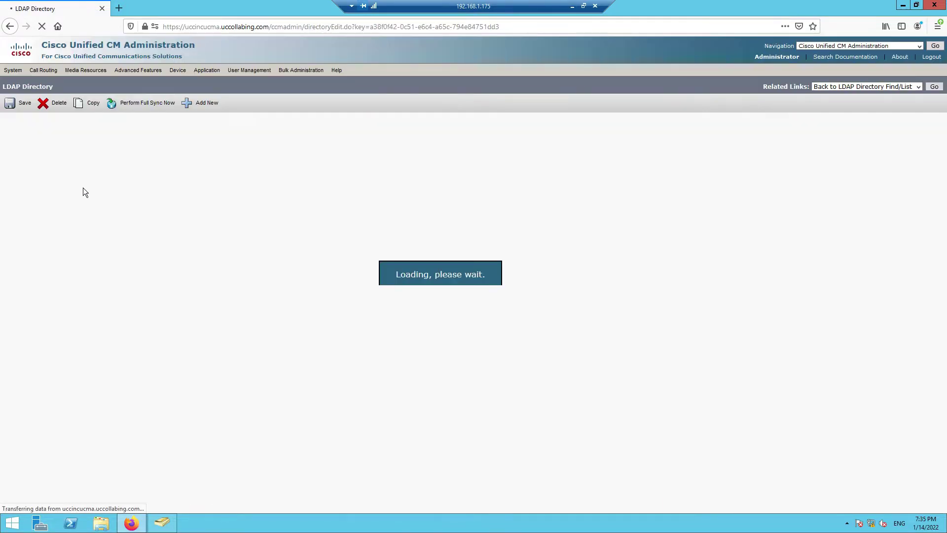
{"action": "left_click", "coordinate": [143, 103]}
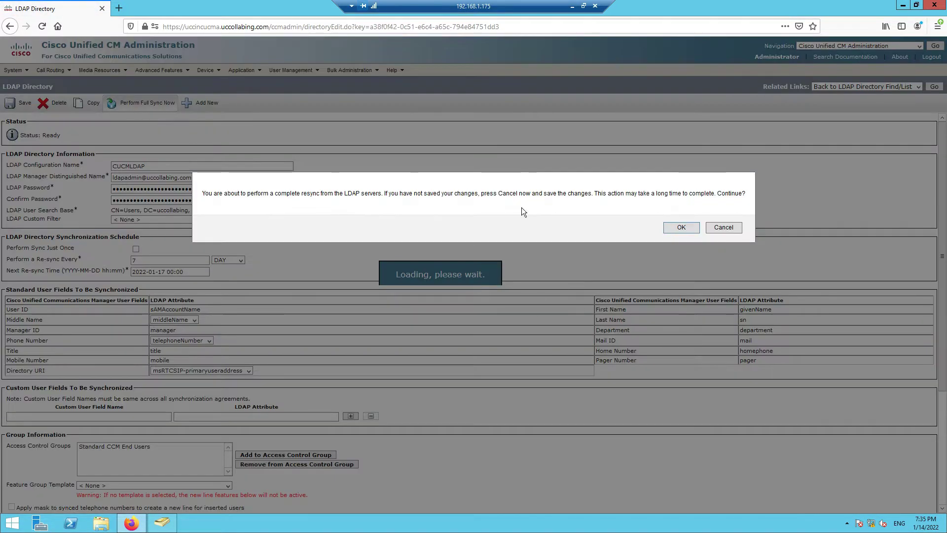
{"action": "left_click", "coordinate": [671, 227]}
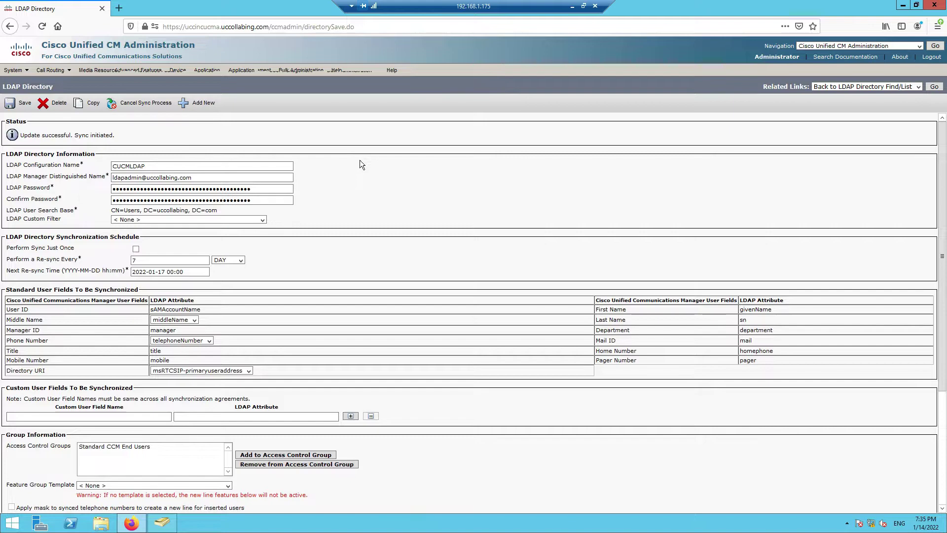
List end users and highlight the newly synced test1emea account.
{"action": "mouse_move", "coordinate": [302, 73]}
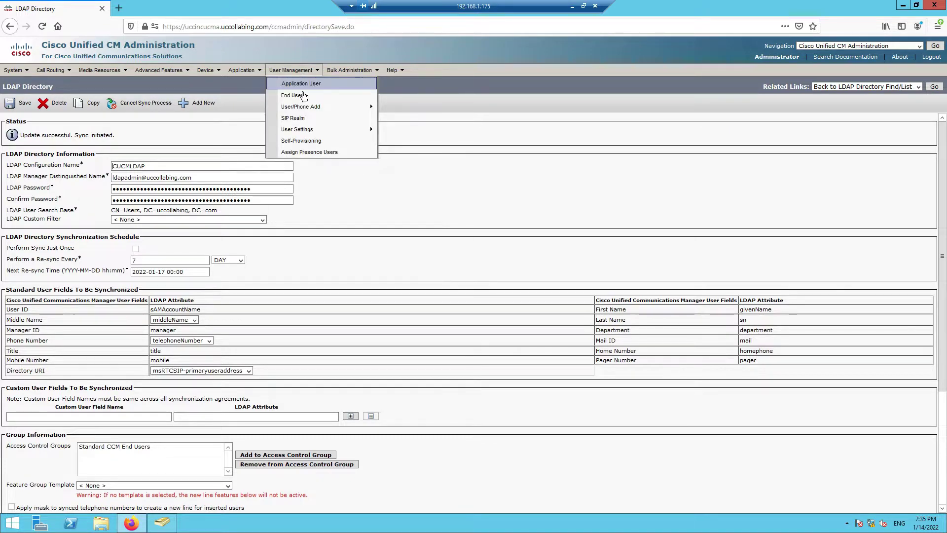
{"action": "left_click", "coordinate": [304, 95]}
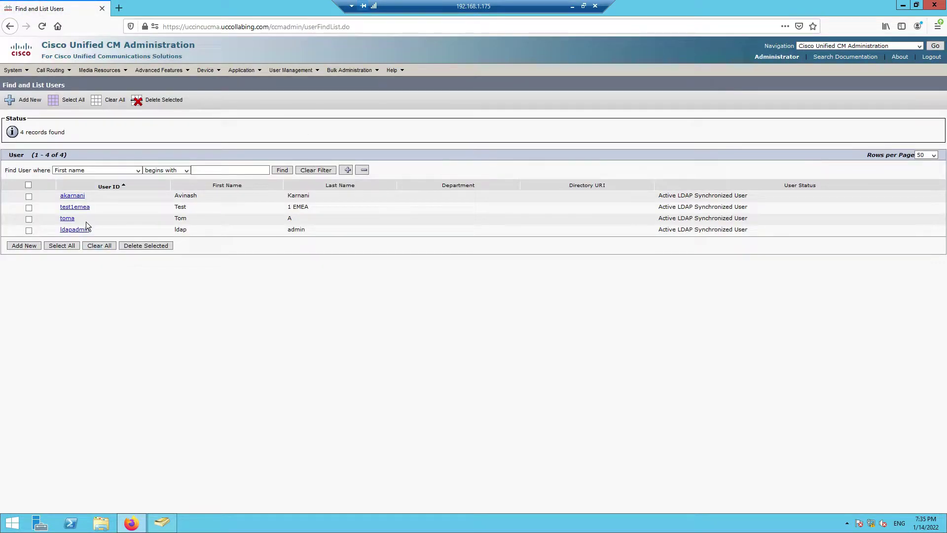
{"action": "left_click_drag", "start_coordinate": [97, 208], "coordinate": [60, 212]}
Exit full screen and scroll the blog to the LDAP Custom Filter step.
{"action": "left_click", "coordinate": [584, 6]}
{"action": "left_click", "coordinate": [89, 176]}
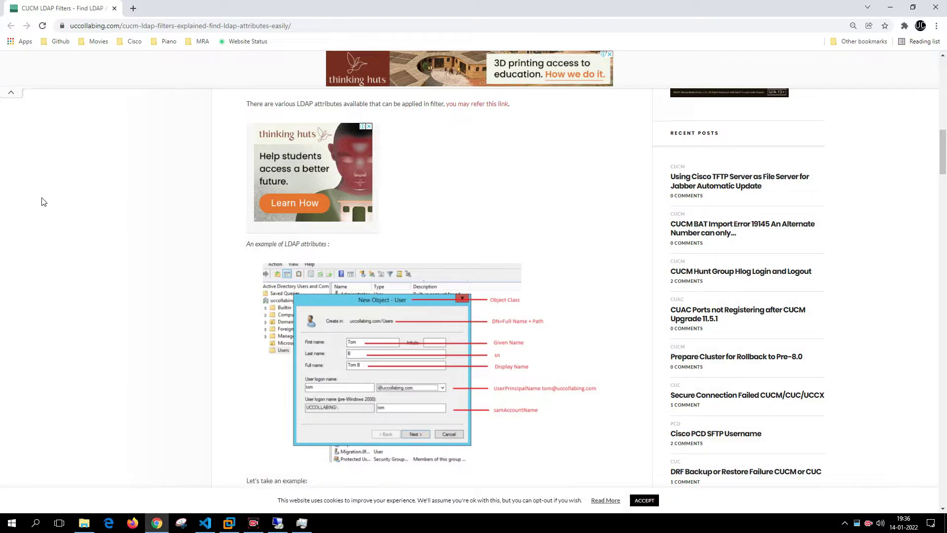
{"action": "scroll", "coordinate": [185, 258], "scroll_direction": "down", "scroll_amount": 1}
{"action": "scroll", "coordinate": [189, 260], "scroll_direction": "down", "scroll_amount": 6}
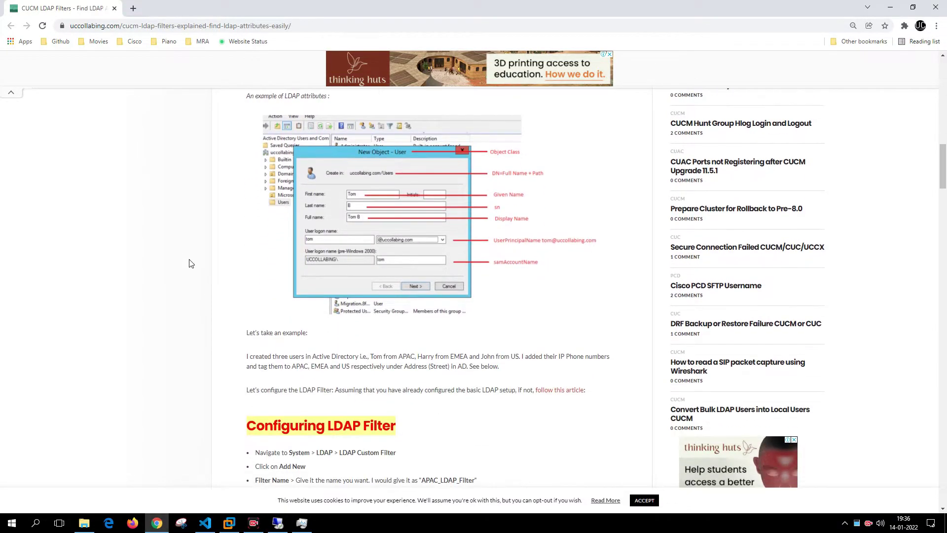
{"action": "scroll", "coordinate": [195, 263], "scroll_direction": "down", "scroll_amount": 2}
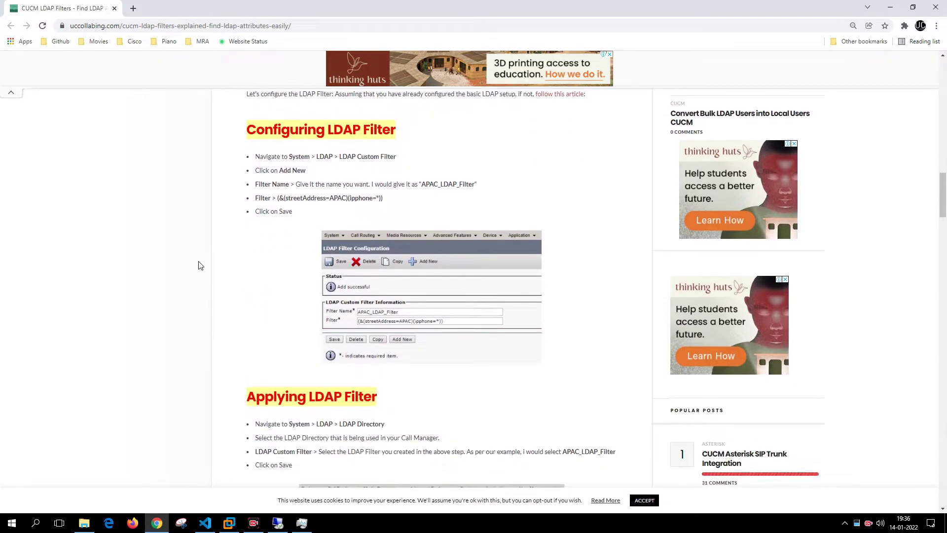
{"action": "left_click_drag", "start_coordinate": [343, 158], "coordinate": [396, 158]}
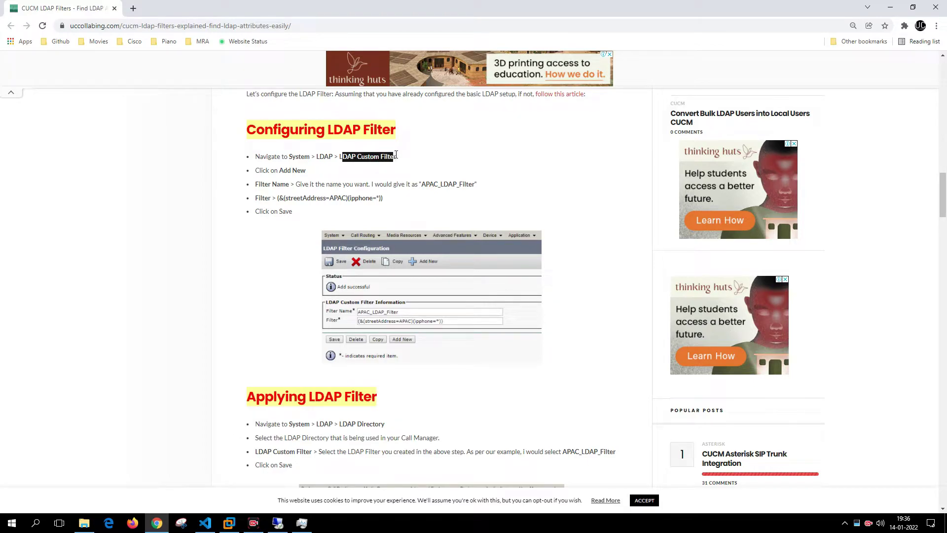
{"action": "left_click", "coordinate": [339, 208]}
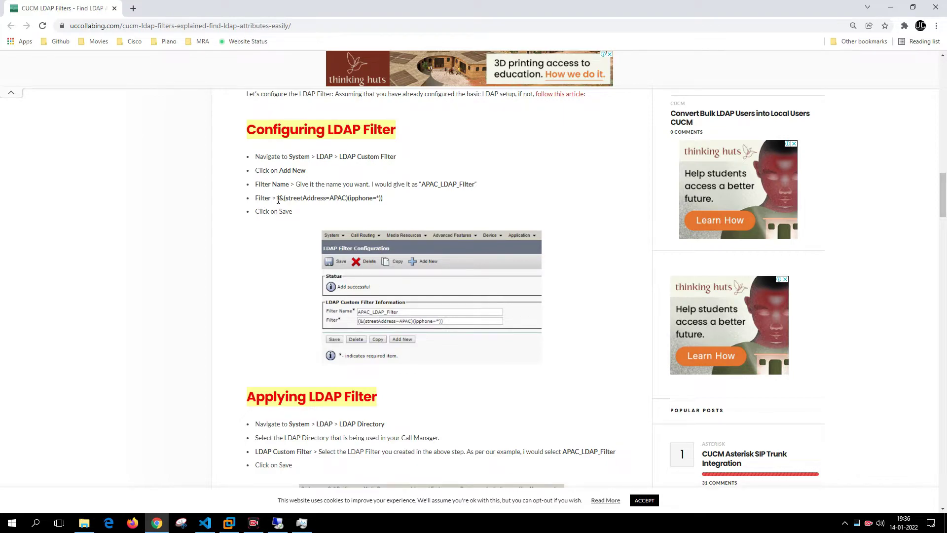
Highlight the filter's streetAddress=APAC and ipphone=* parts, then return to the remote session.
{"action": "left_click_drag", "start_coordinate": [280, 198], "coordinate": [350, 198]}
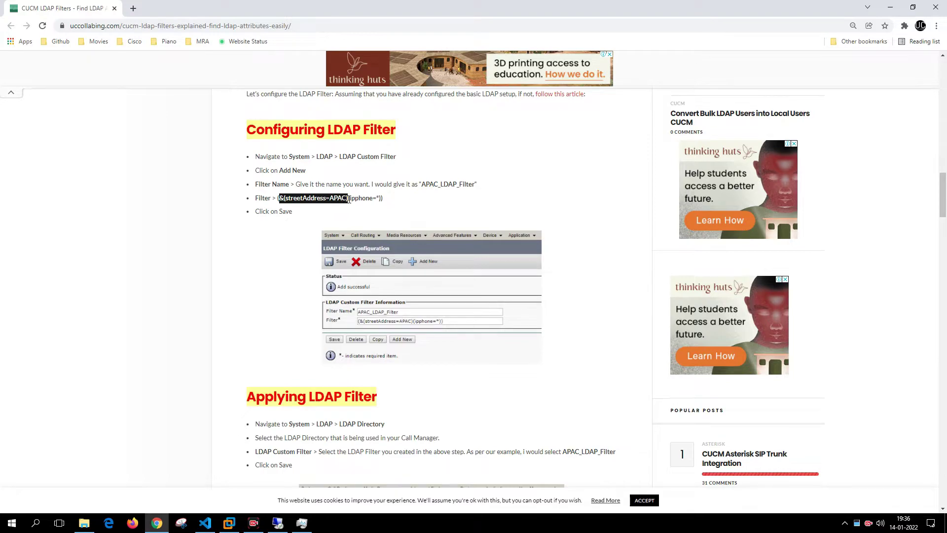
{"action": "left_click", "coordinate": [380, 200]}
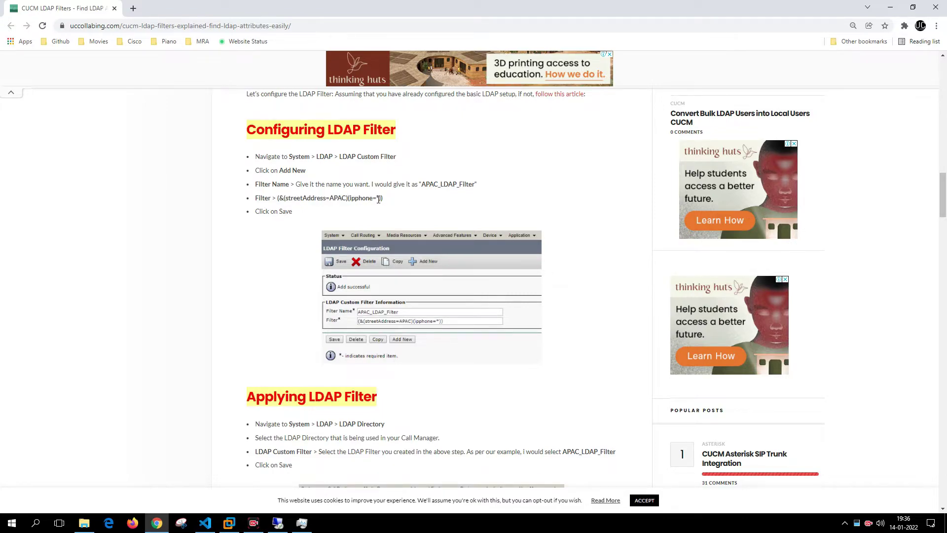
{"action": "left_click_drag", "start_coordinate": [377, 200], "coordinate": [352, 199]}
{"action": "scroll", "coordinate": [427, 198], "scroll_direction": "down", "scroll_amount": 1}
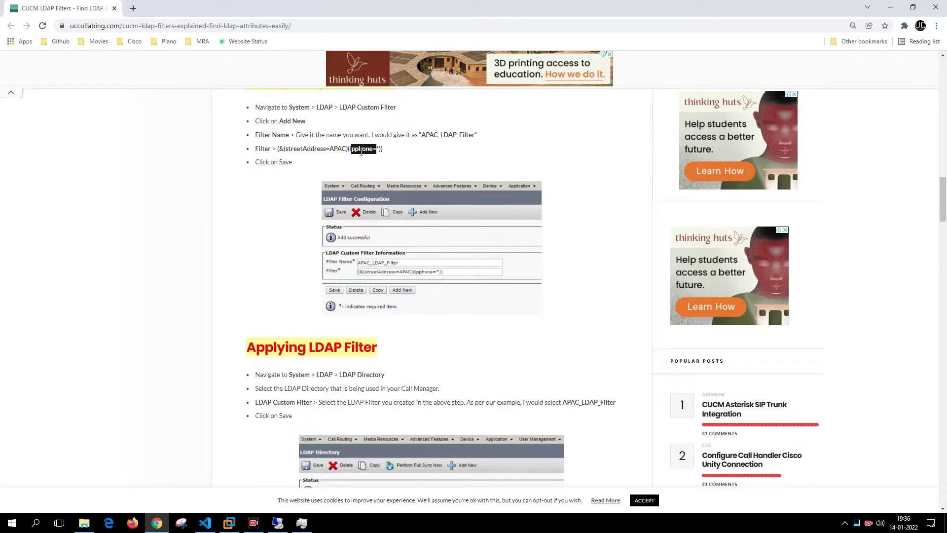
{"action": "left_click", "coordinate": [339, 152]}
{"action": "left_click_drag", "start_coordinate": [337, 152], "coordinate": [315, 157]}
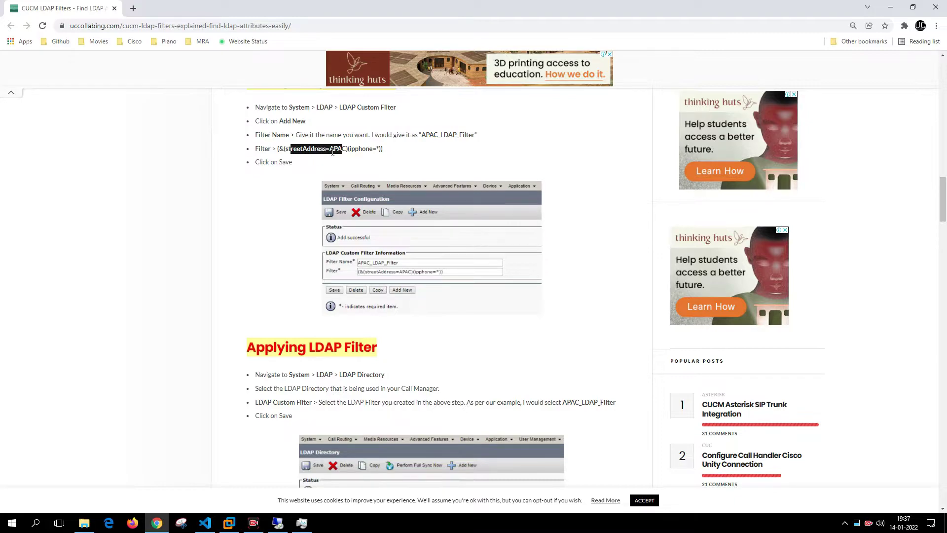
{"action": "double_click", "coordinate": [334, 149]}
{"action": "left_click_drag", "start_coordinate": [377, 148], "coordinate": [381, 149]}
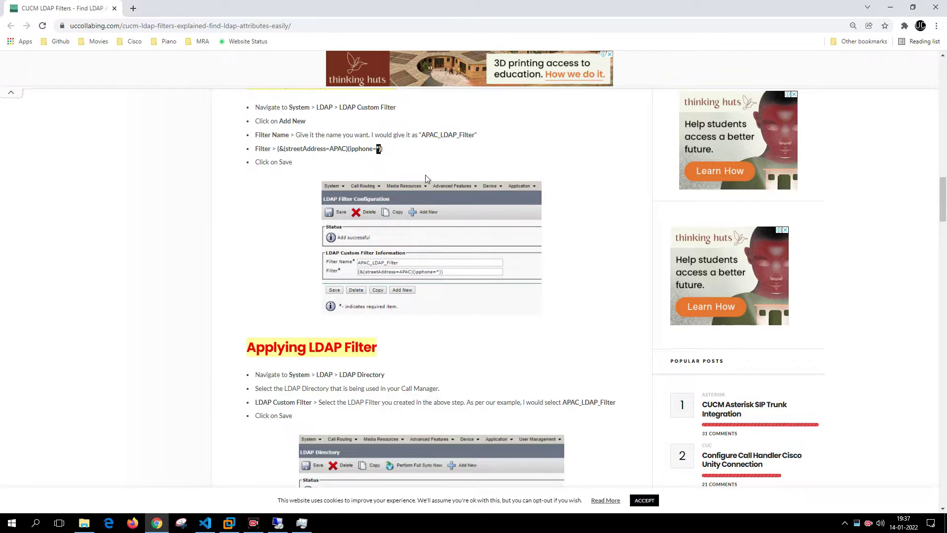
{"action": "left_click_drag", "start_coordinate": [383, 149], "coordinate": [277, 149]}
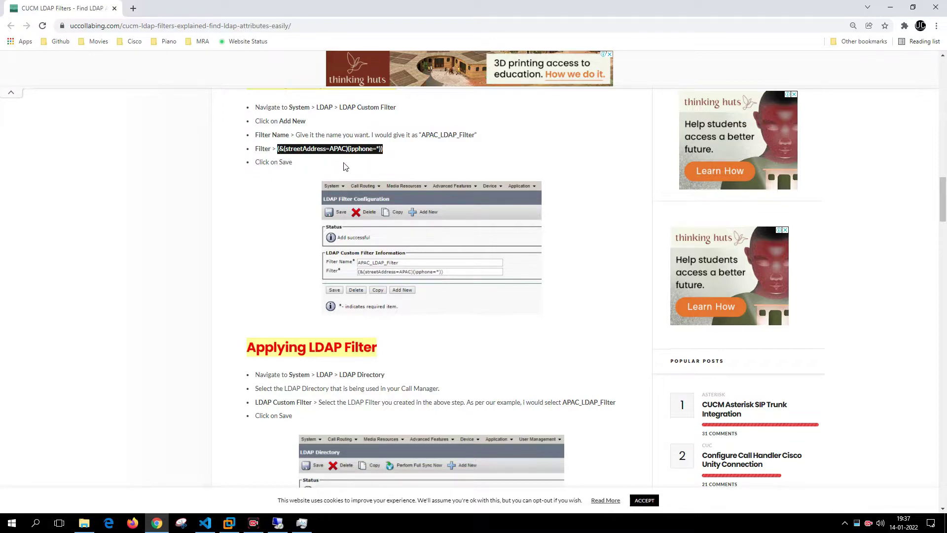
{"action": "left_click", "coordinate": [278, 523]}
Open Test 1 EMEA's properties and apply street EMEA on the Address tab.
{"action": "double_click", "coordinate": [445, 73]}
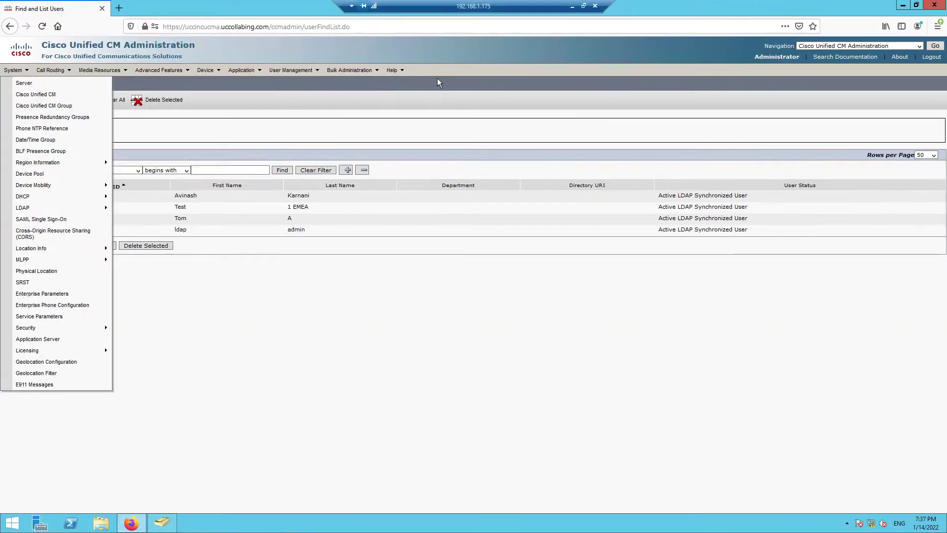
{"action": "left_click", "coordinate": [161, 522]}
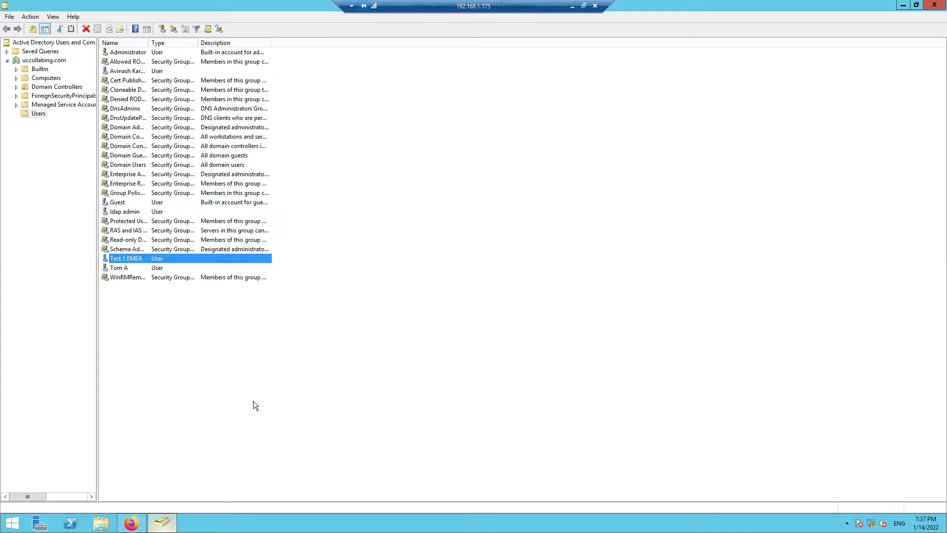
{"action": "double_click", "coordinate": [158, 260]}
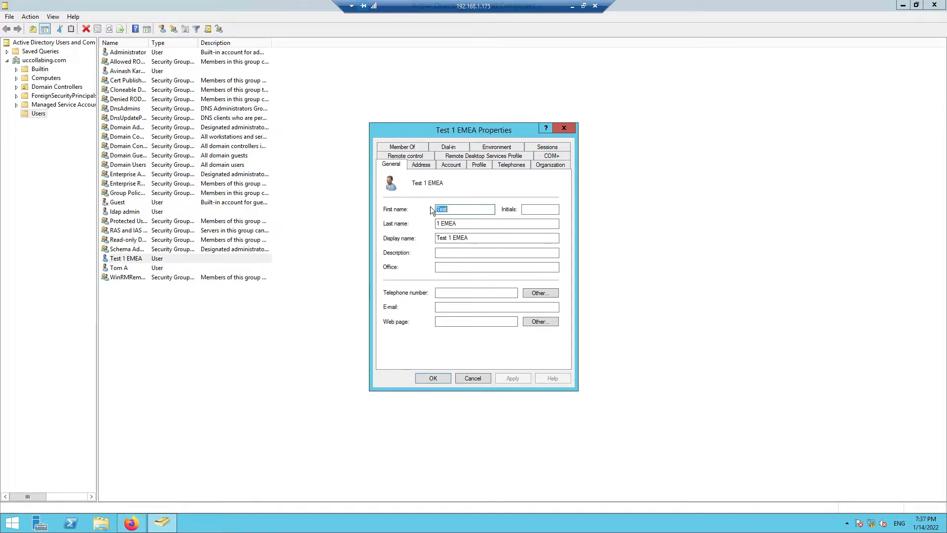
{"action": "left_click", "coordinate": [422, 165]}
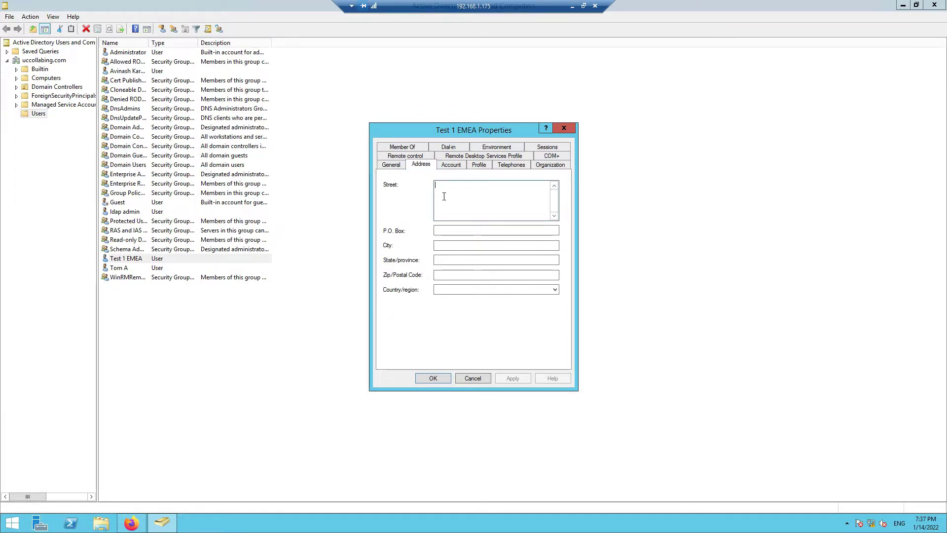
{"action": "type", "text": "EMEA"}
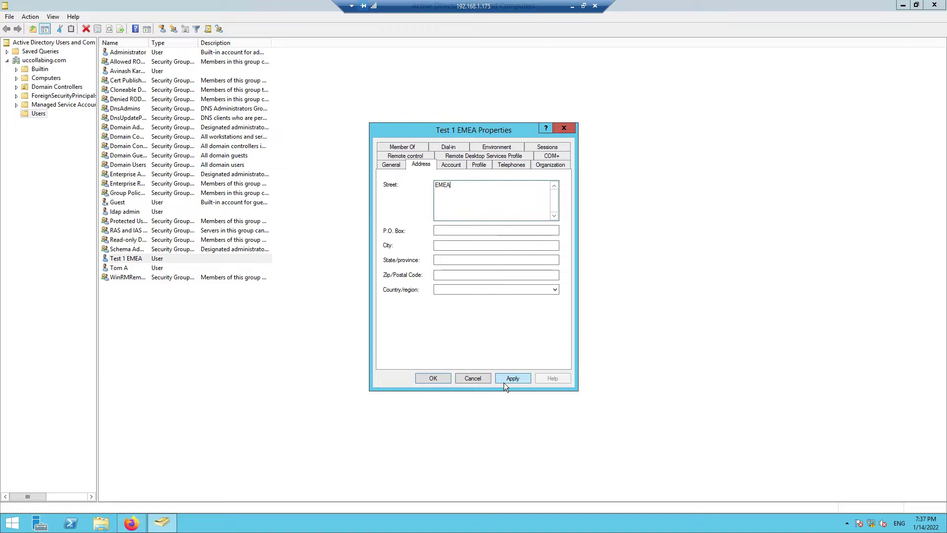
{"action": "left_click", "coordinate": [504, 381]}
Enter IP phone 88888 on the Telephones tab, apply, and close the properties.
{"action": "left_click", "coordinate": [461, 163]}
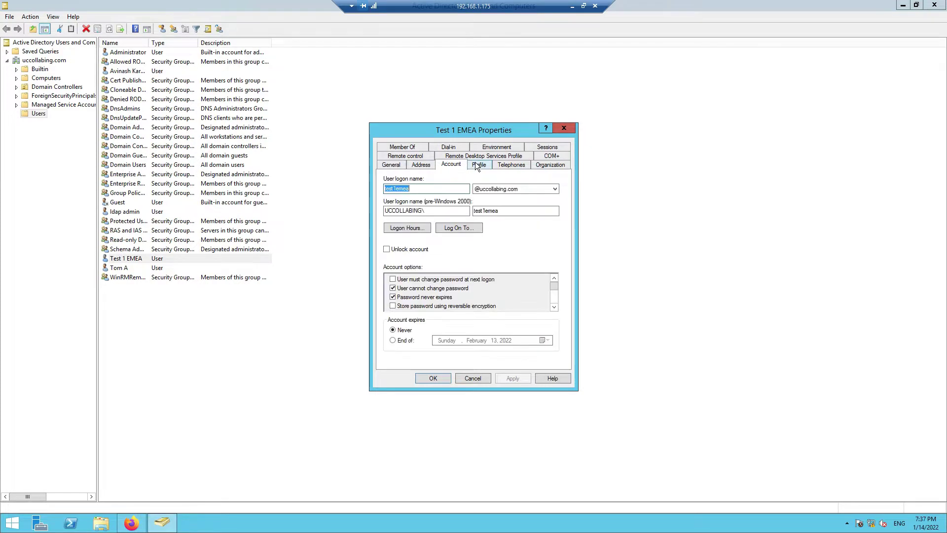
{"action": "left_click", "coordinate": [481, 164]}
{"action": "left_click", "coordinate": [500, 165]}
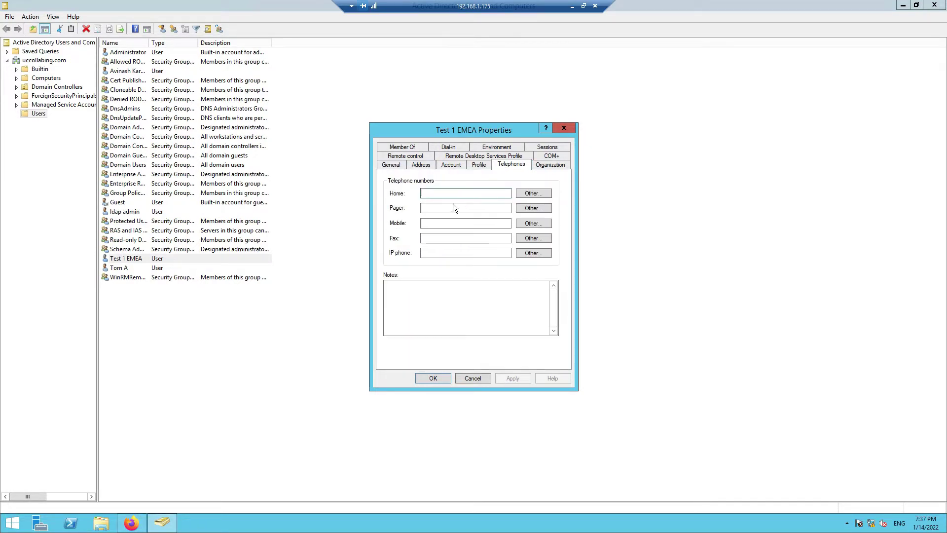
{"action": "left_click", "coordinate": [432, 251]}
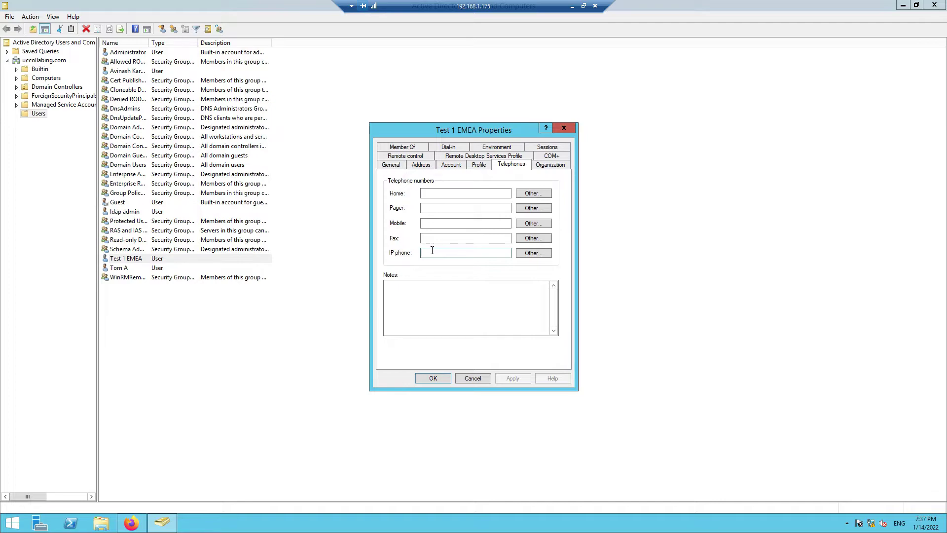
{"action": "type", "text": "8"}
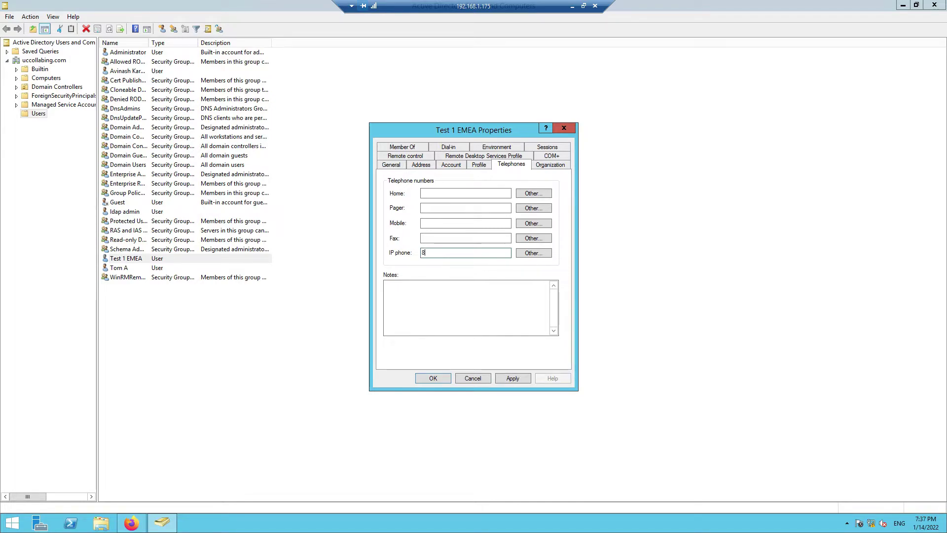
{"action": "type", "text": "8888"}
{"action": "left_click", "coordinate": [507, 376]}
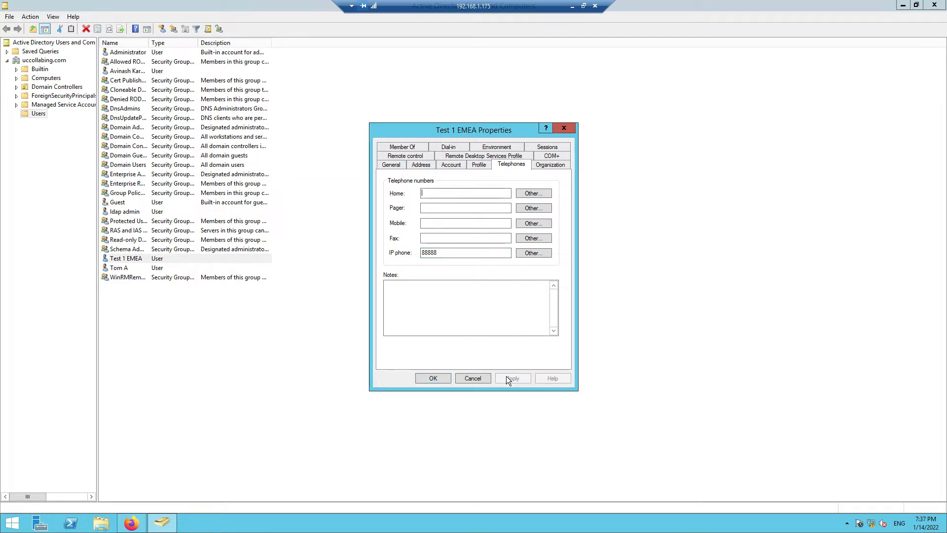
{"action": "left_click", "coordinate": [428, 378]}
Start a new user with first name Test 2, last name APAC, full name Test 2 APAC.
{"action": "right_click", "coordinate": [185, 318]}
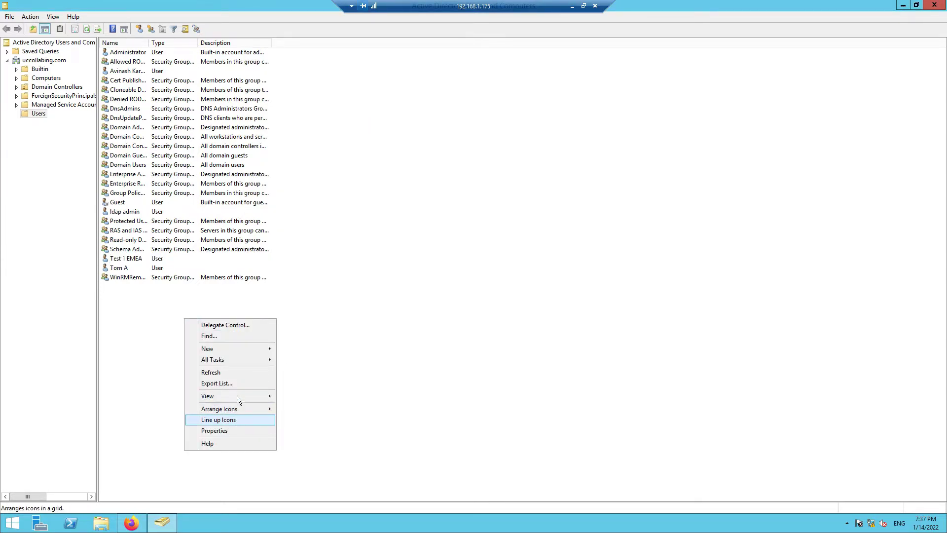
{"action": "mouse_move", "coordinate": [244, 346]}
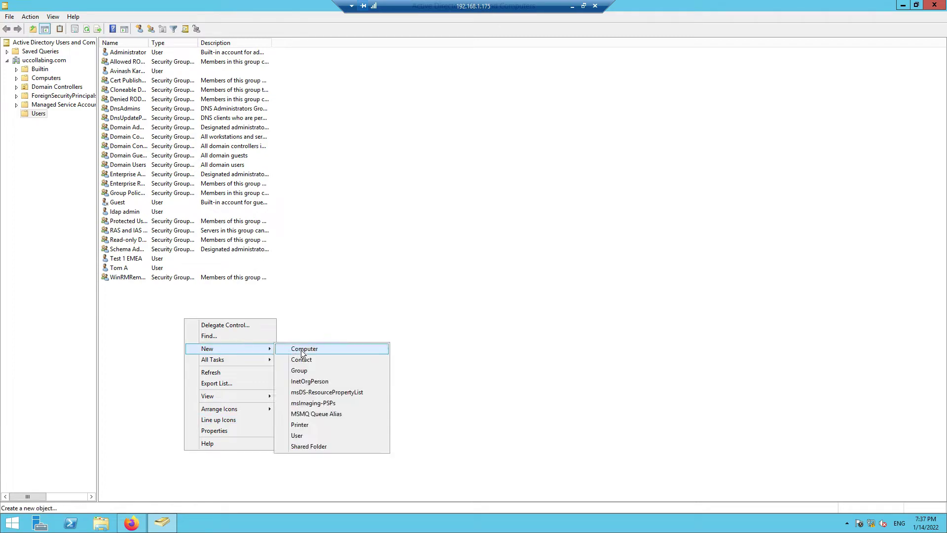
{"action": "left_click", "coordinate": [314, 434]}
{"action": "left_click_drag", "start_coordinate": [152, 16], "coordinate": [579, 146]}
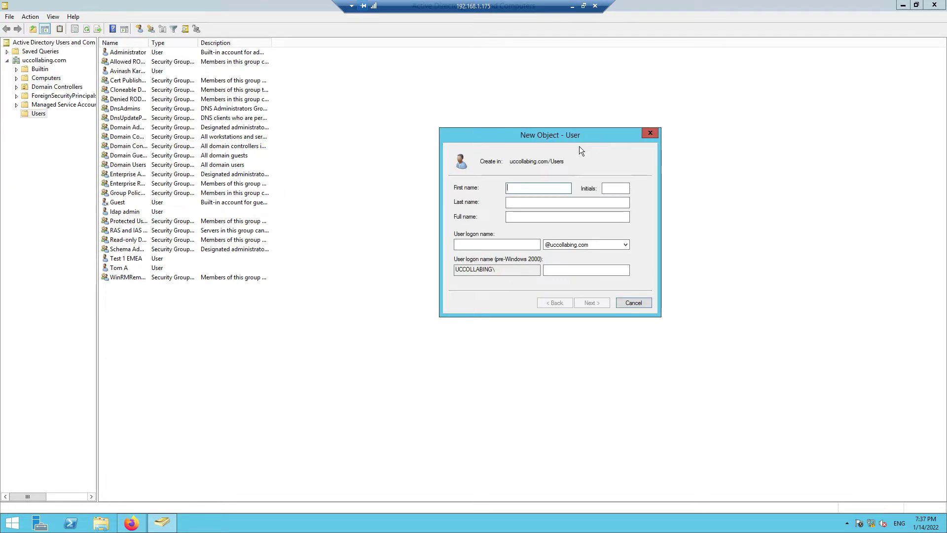
{"action": "type", "text": "Test"}
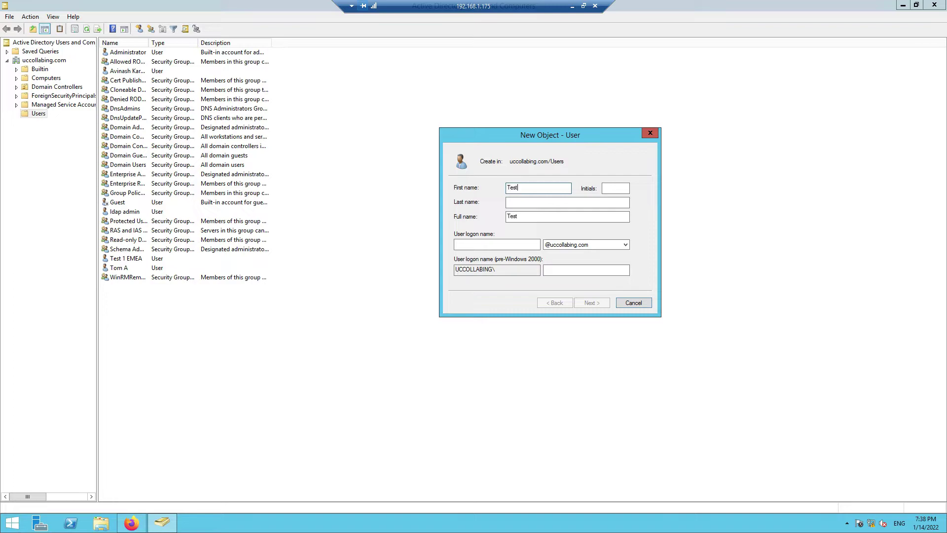
{"action": "type", "text": " 2"}
{"action": "key", "text": "Tab"}
{"action": "key", "text": "Tab"}
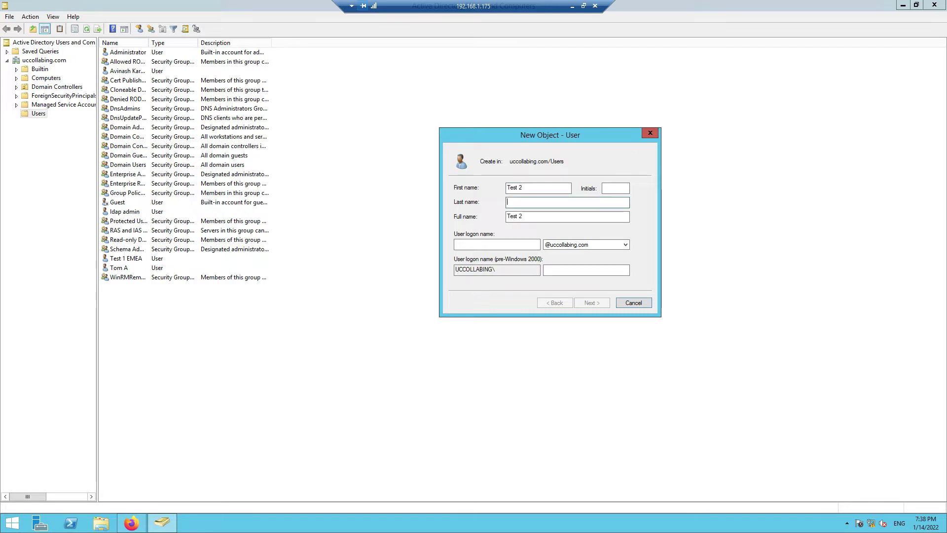
{"action": "type", "text": "APAC"}
{"action": "key", "text": "Tab"}
{"action": "key", "text": "Tab"}
{"action": "type", "text": "Test 2"}
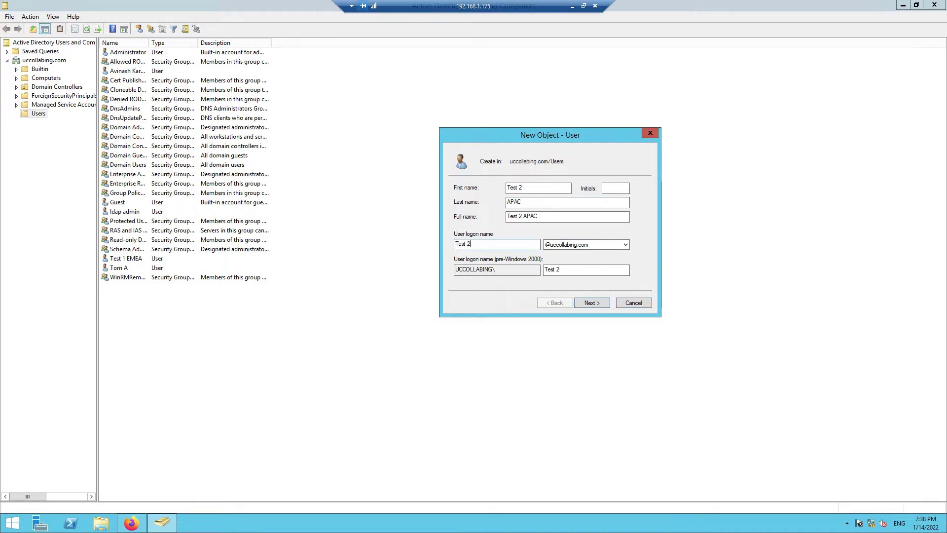
{"action": "type", "text": " APAC"}
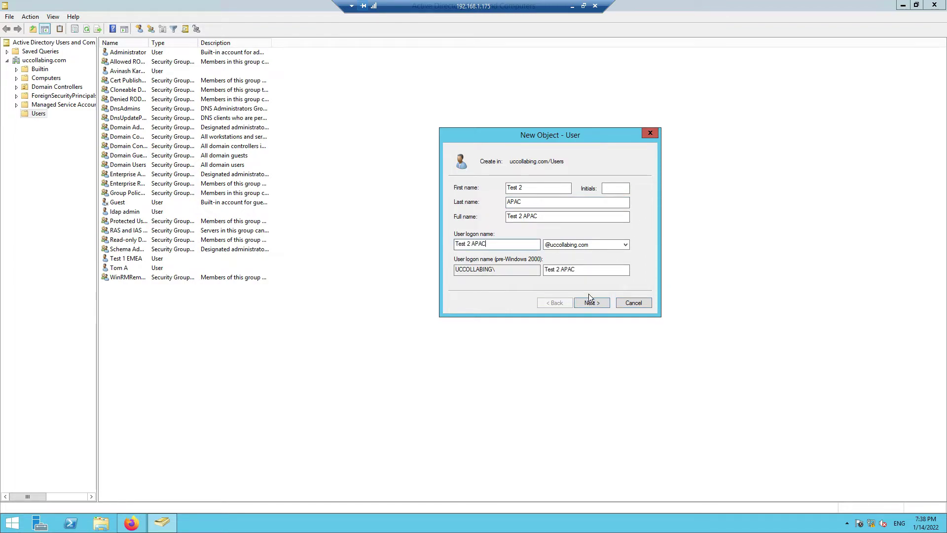
{"action": "left_click", "coordinate": [586, 302]}
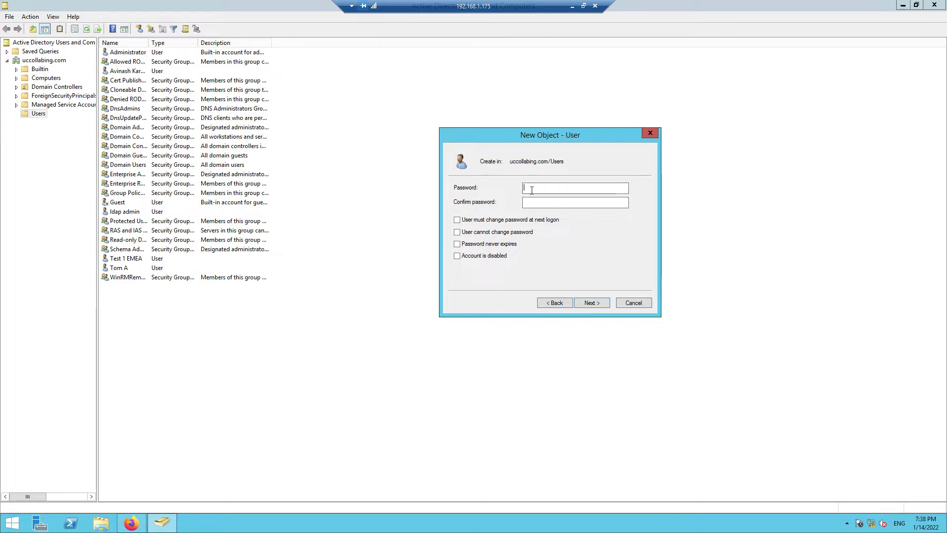
Set the password, tick cannot change and never expires, and finish the user.
{"action": "type", "text": "••••••••••••••"}
{"action": "key", "text": "Tab"}
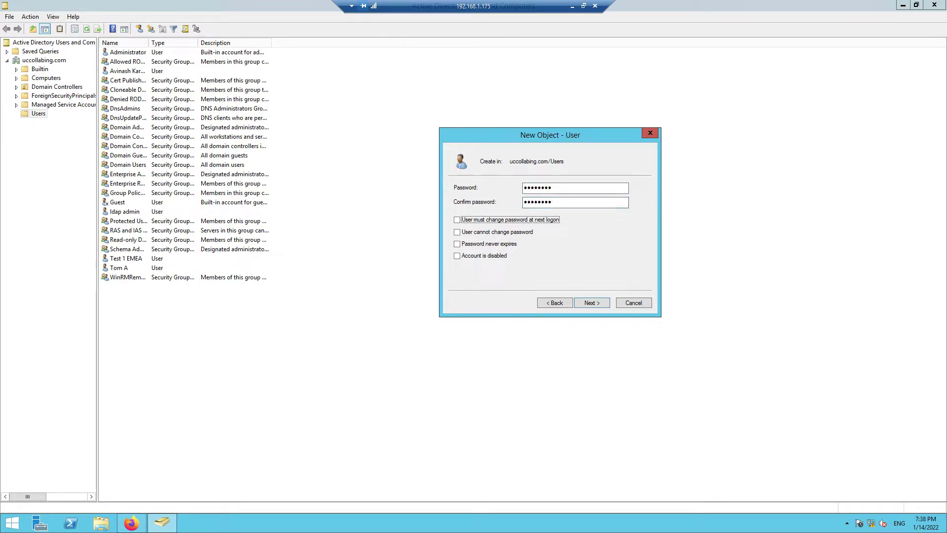
{"action": "key", "text": "Tab"}
{"action": "key", "text": "space"}
{"action": "key", "text": "Tab"}
{"action": "key", "text": "space"}
{"action": "key", "text": "Tab"}
{"action": "key", "text": "Return"}
{"action": "key", "text": "Return"}
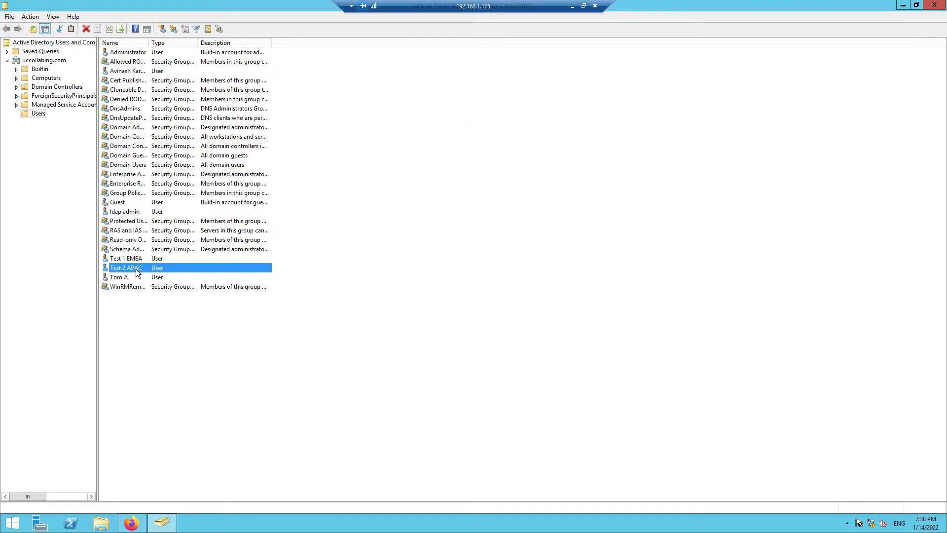
Enter street APAC for Test 2 APAC, checking it against the article's filter.
{"action": "double_click", "coordinate": [135, 268]}
{"action": "left_click", "coordinate": [421, 165]}
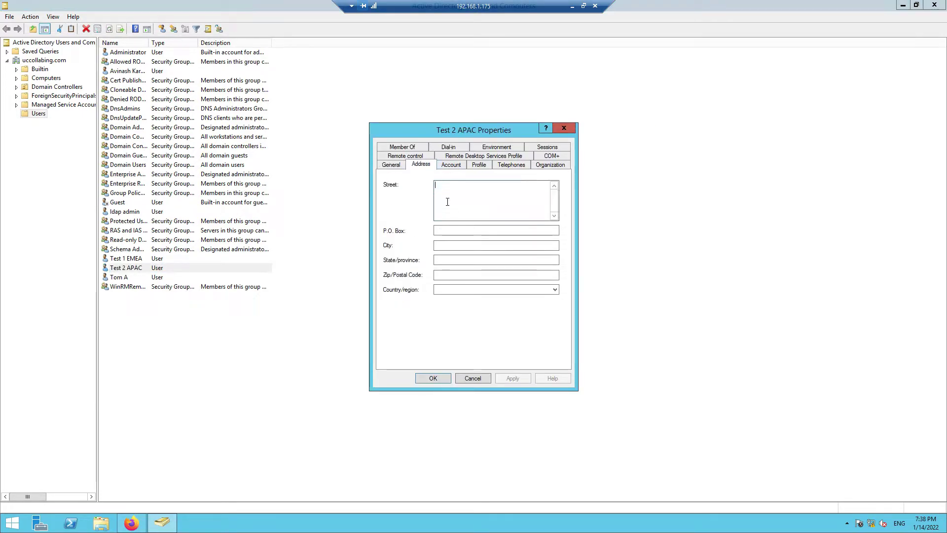
{"action": "left_click", "coordinate": [447, 201]}
{"action": "type", "text": "APAC"}
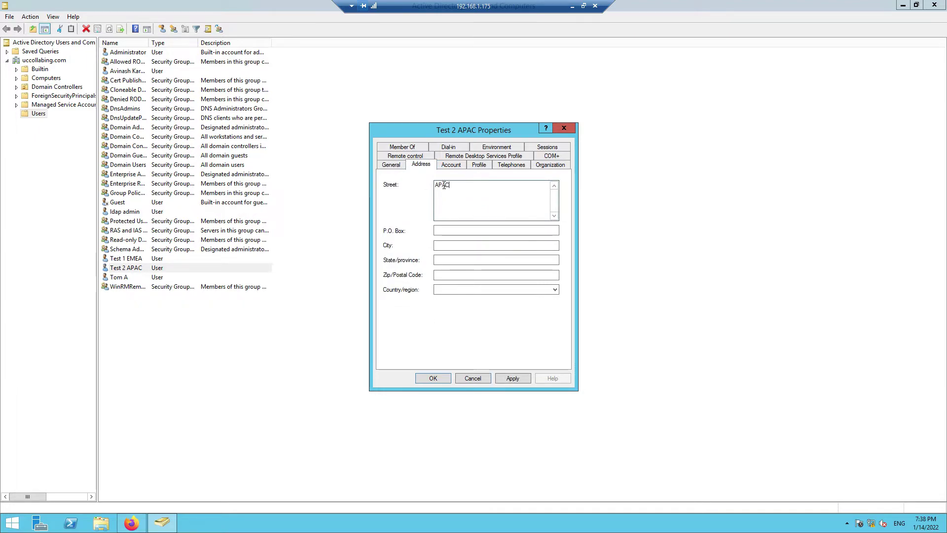
{"action": "left_click", "coordinate": [583, 6]}
{"action": "left_click", "coordinate": [139, 209]}
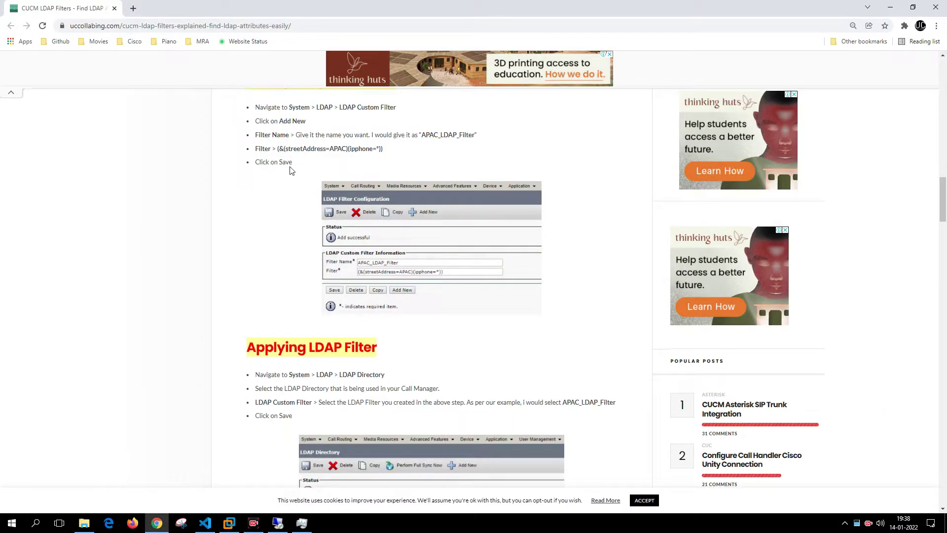
{"action": "double_click", "coordinate": [338, 149]}
{"action": "key", "text": "alt+Tab"}
Enter IP phone 88889 on the Telephones tab and save the properties.
{"action": "left_click", "coordinate": [644, 245]}
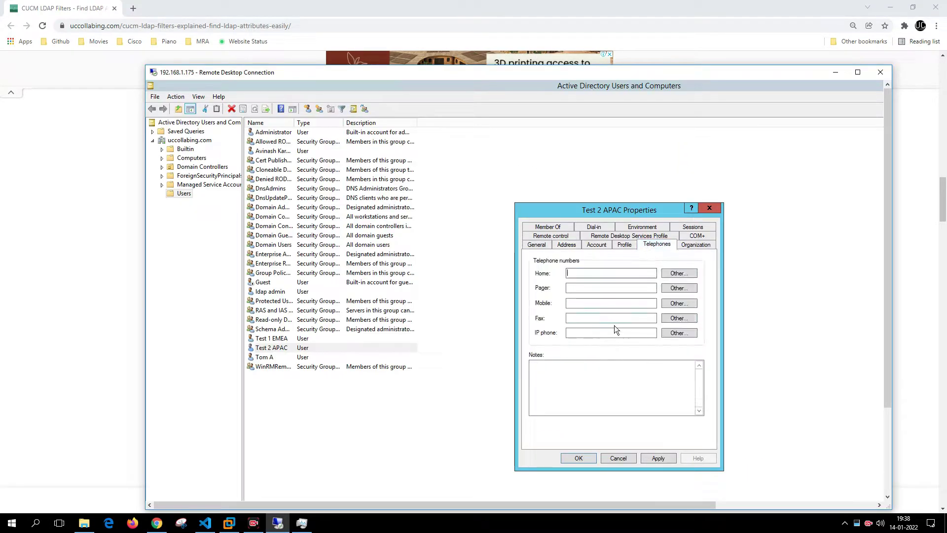
{"action": "left_click", "coordinate": [595, 335]}
{"action": "type", "text": "88889"}
{"action": "left_click", "coordinate": [567, 459]}
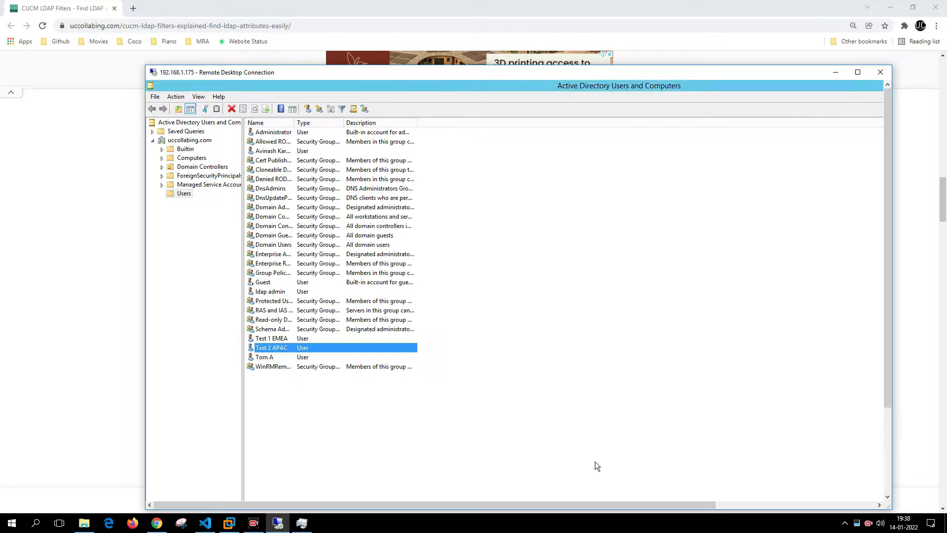
{"action": "double_click", "coordinate": [538, 75]}
{"action": "right_click", "coordinate": [150, 304]}
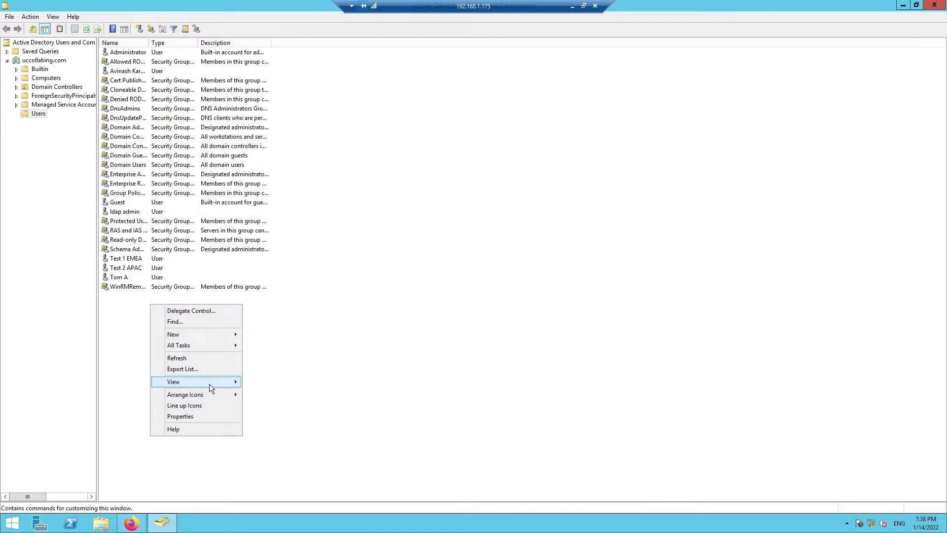
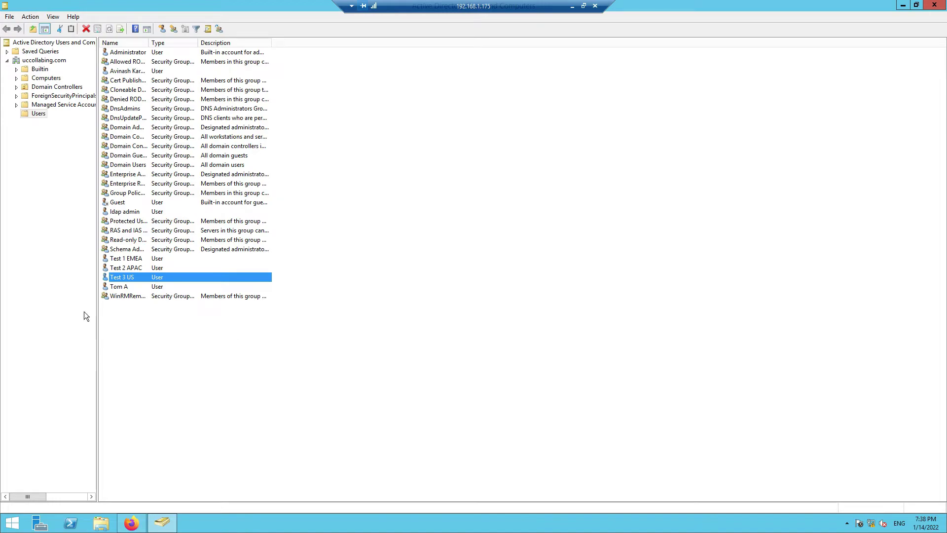
Give user Test 3 US the street address US and IP phone 88887, and save.
{"action": "double_click", "coordinate": [123, 277]}
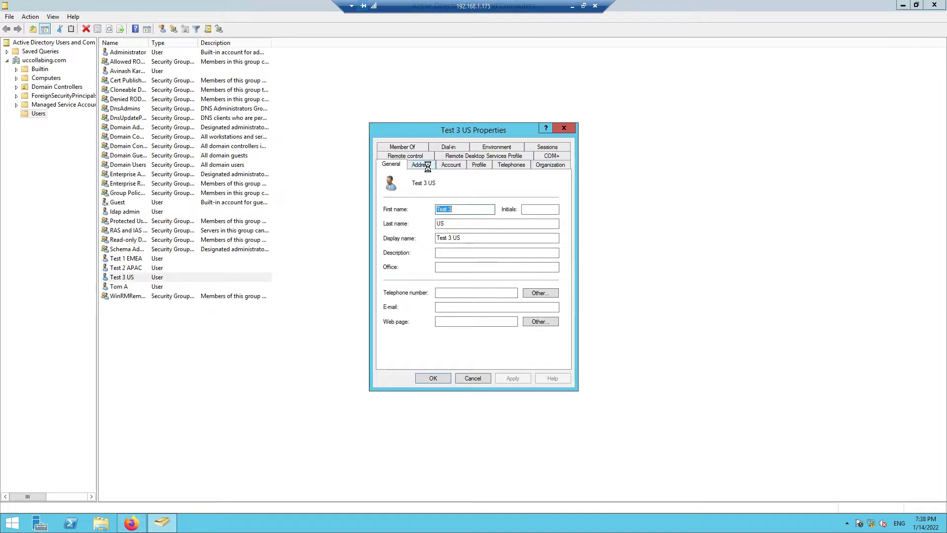
{"action": "left_click", "coordinate": [420, 165]}
{"action": "left_click", "coordinate": [451, 194]}
{"action": "type", "text": "US"}
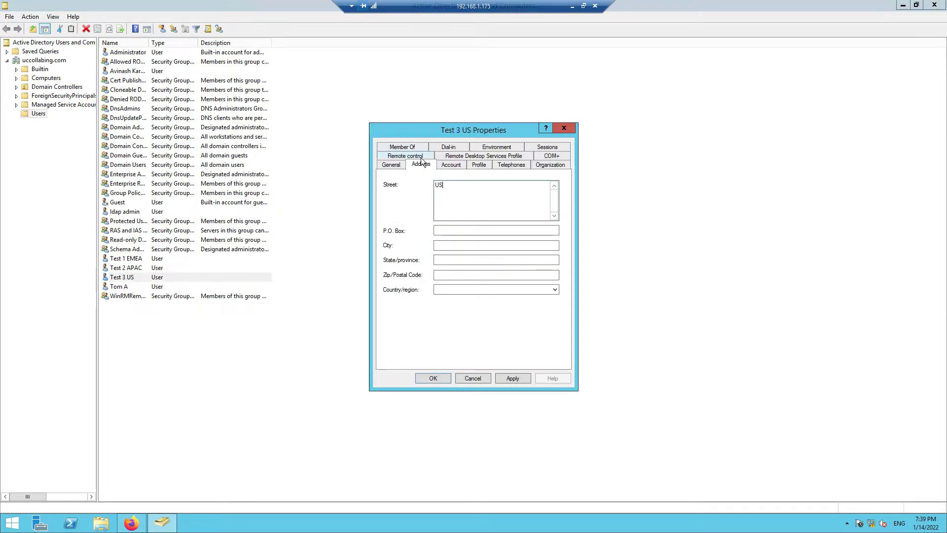
{"action": "left_click", "coordinate": [497, 165]}
{"action": "left_click", "coordinate": [469, 253]}
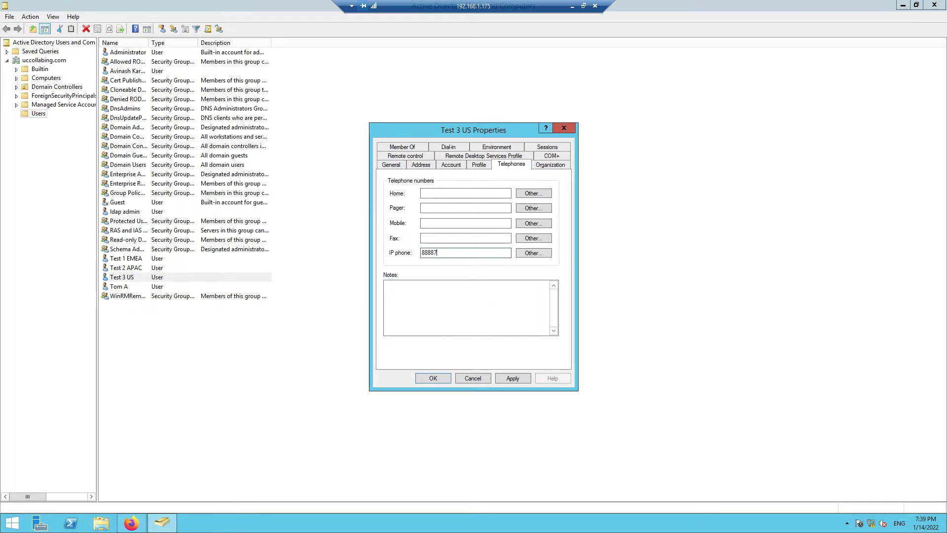
{"action": "left_click", "coordinate": [440, 378]}
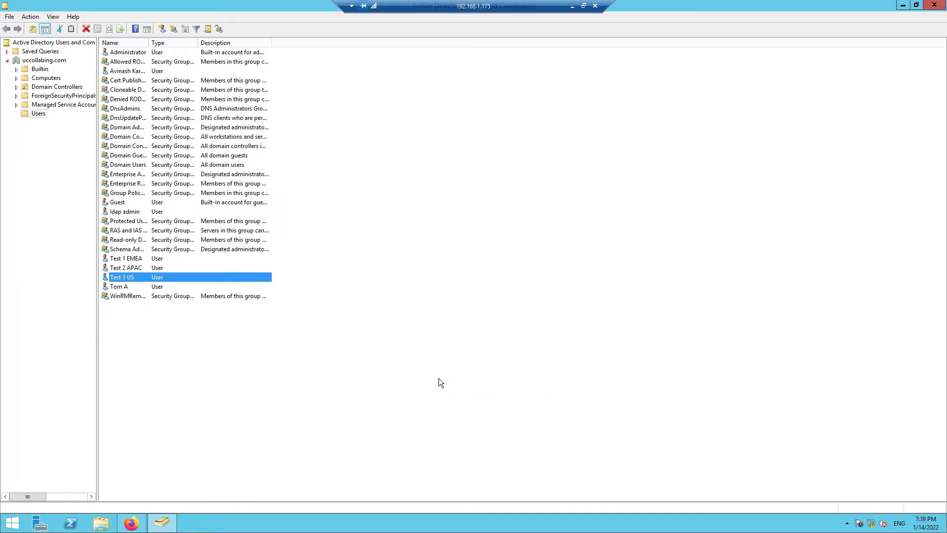
{"action": "double_click", "coordinate": [447, 4]}
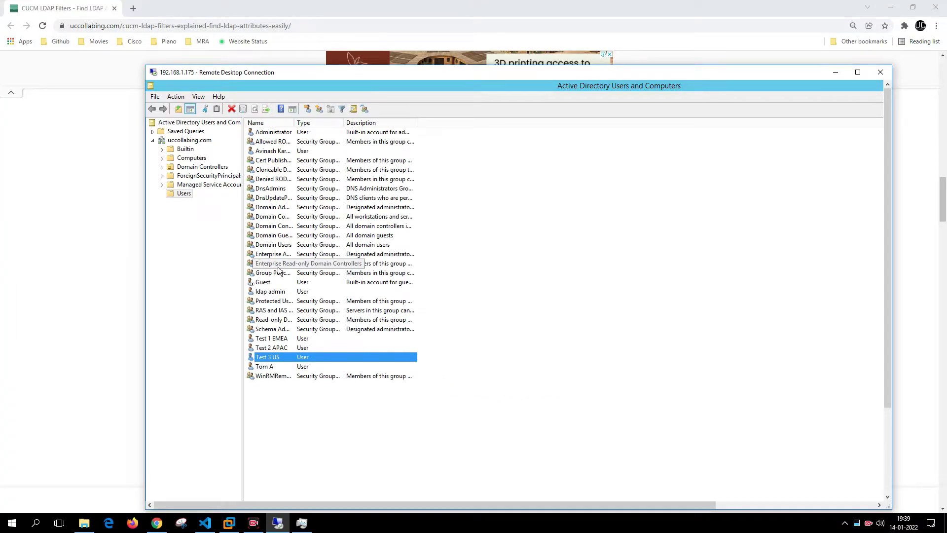
Start a new LDAP custom filter from the System > LDAP > LDAP Custom Filter list.
{"action": "double_click", "coordinate": [379, 72]}
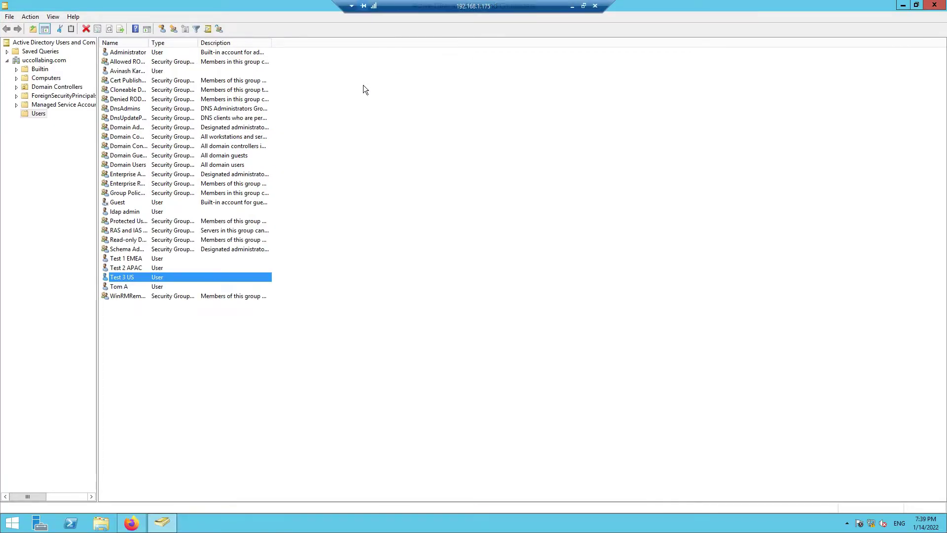
{"action": "mouse_move", "coordinate": [140, 522]}
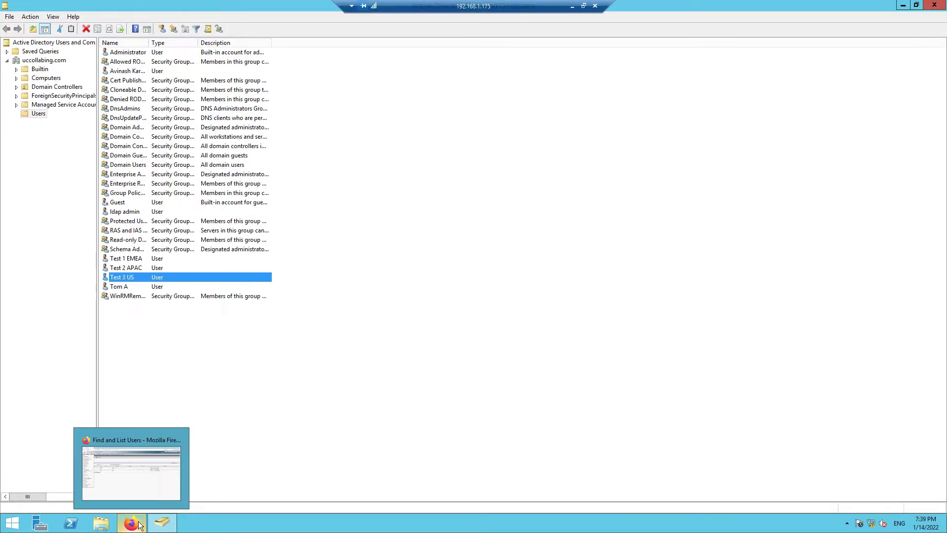
{"action": "left_click", "coordinate": [140, 524]}
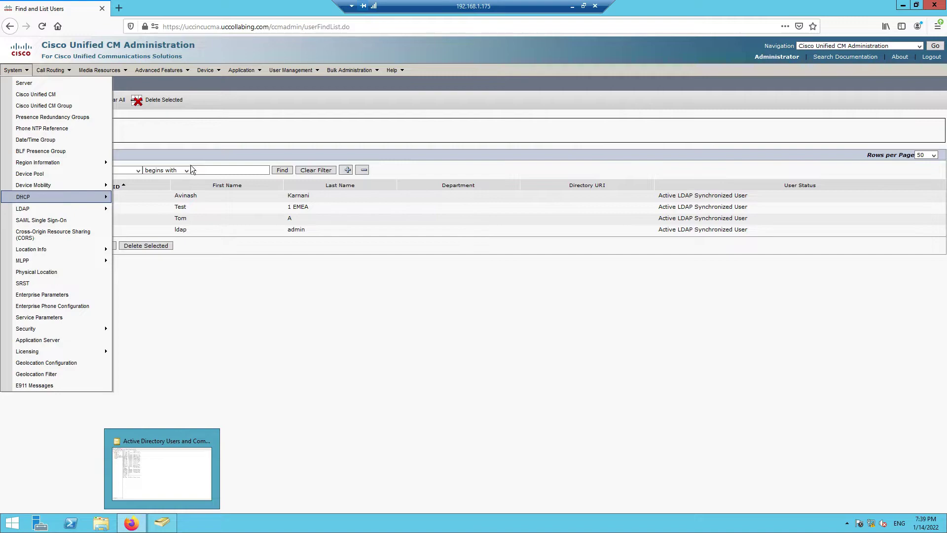
{"action": "mouse_move", "coordinate": [25, 75]}
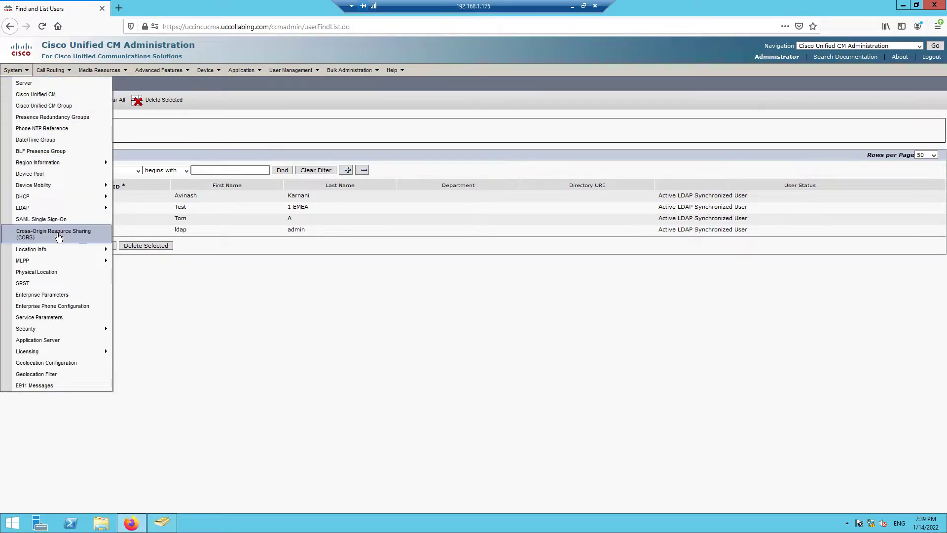
{"action": "mouse_move", "coordinate": [90, 210]}
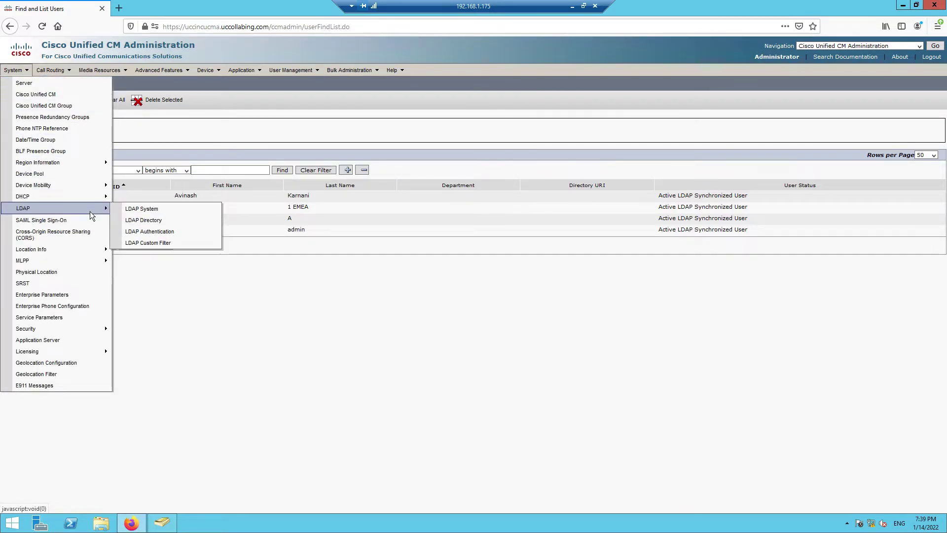
{"action": "left_click", "coordinate": [166, 247]}
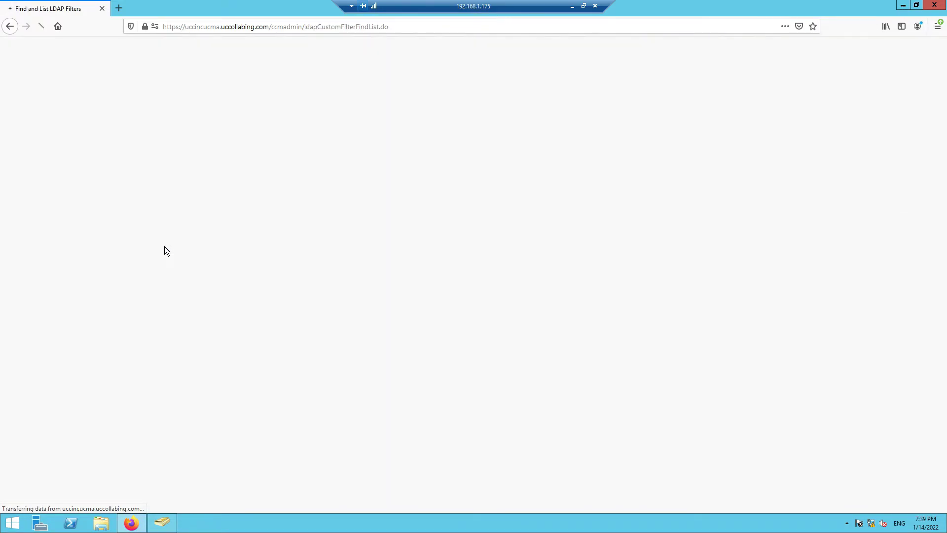
{"action": "left_click", "coordinate": [30, 100]}
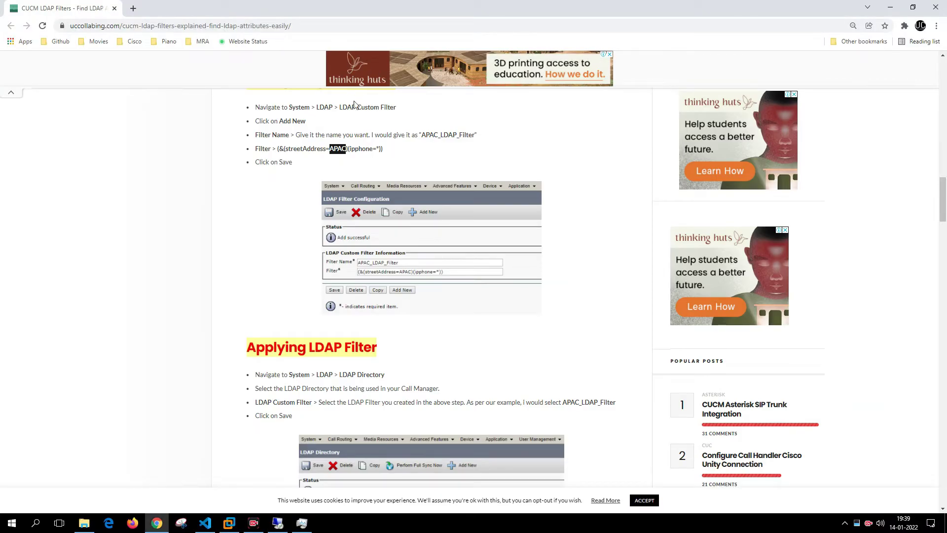
Paste the filter (&(streetAddress=APAC)(ipphone=*)) into the Filter field and save APAC_LDAP_Filter.
{"action": "left_click_drag", "start_coordinate": [277, 151], "coordinate": [384, 151]}
{"action": "key", "text": "ctrl+c"}
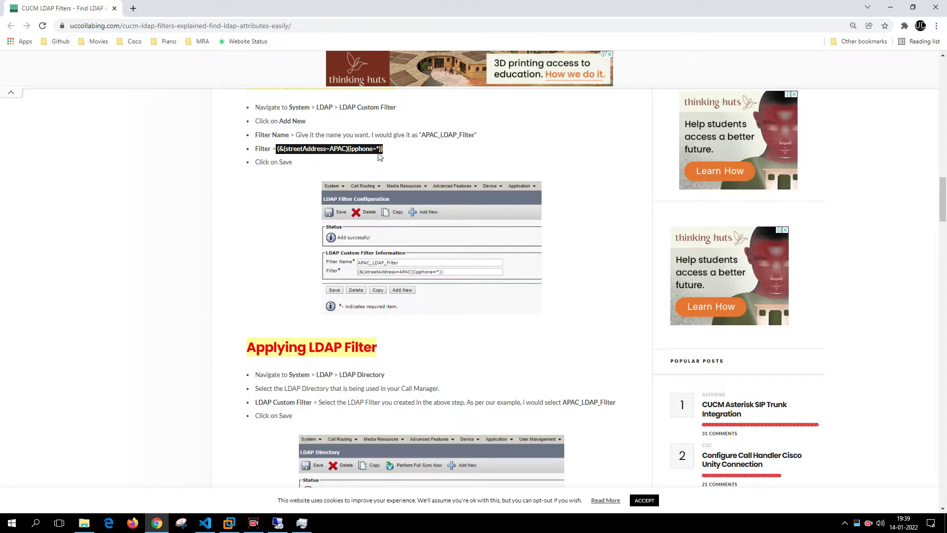
{"action": "left_click", "coordinate": [278, 523]}
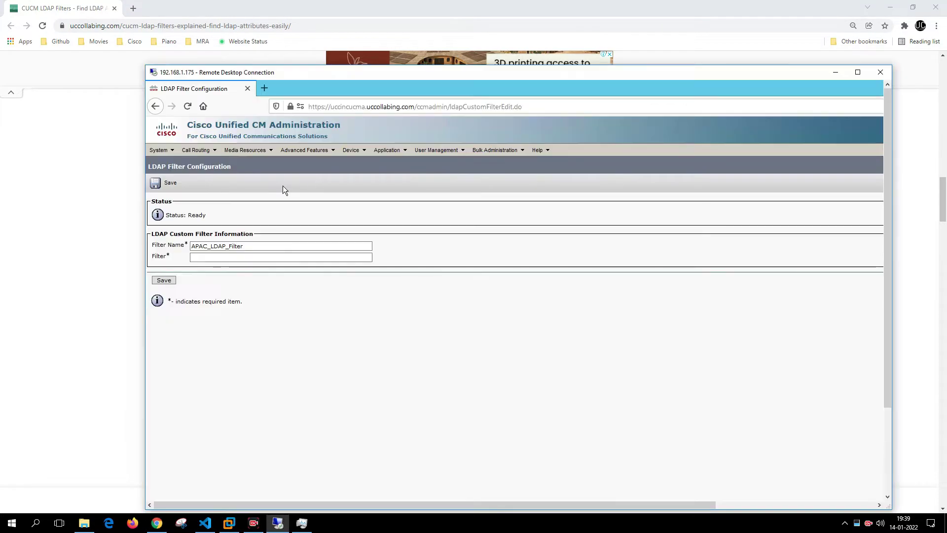
{"action": "left_click", "coordinate": [249, 259]}
{"action": "key", "text": "ctrl+v"}
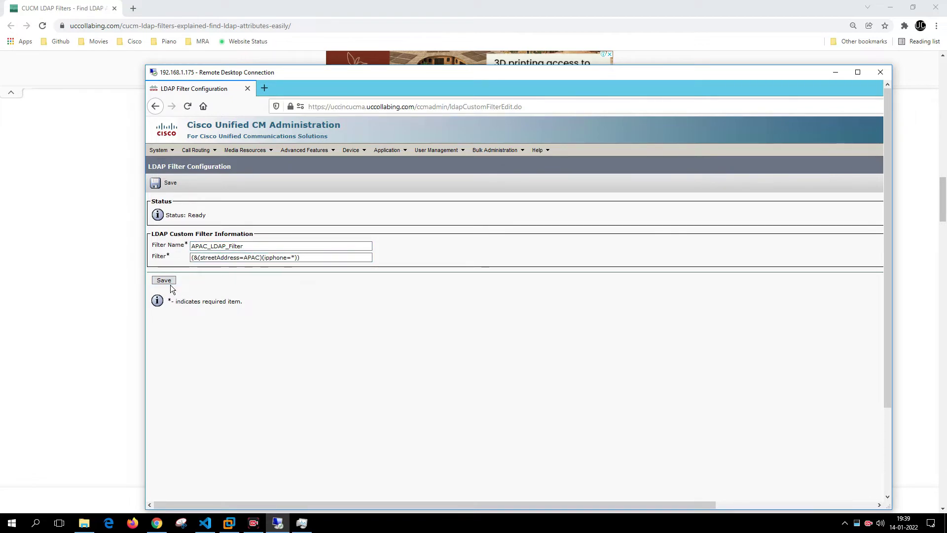
{"action": "left_click", "coordinate": [170, 284]}
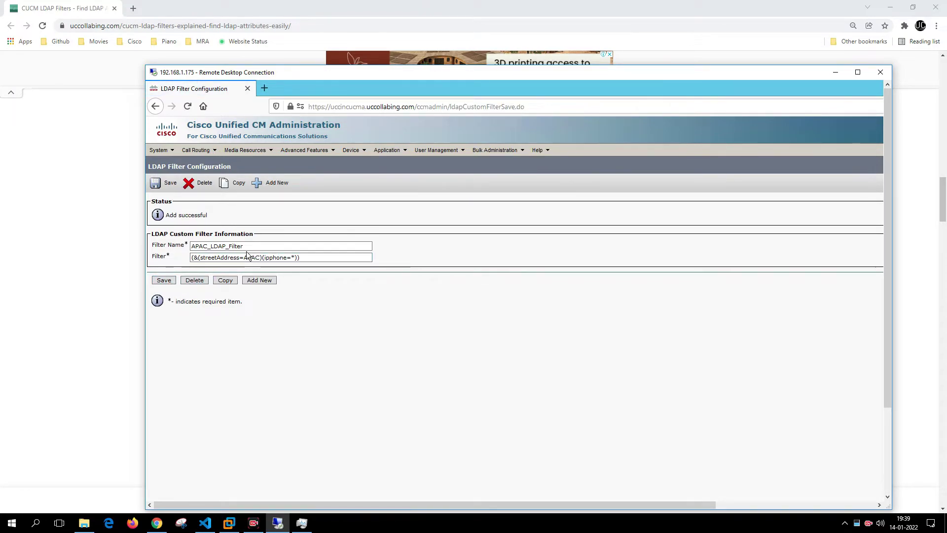
{"action": "double_click", "coordinate": [354, 77]}
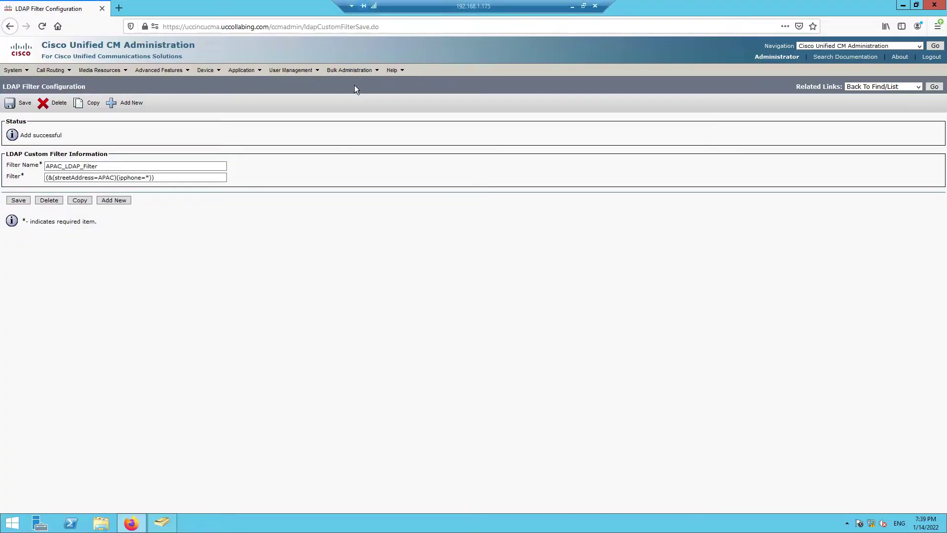
{"action": "left_click", "coordinate": [15, 68]}
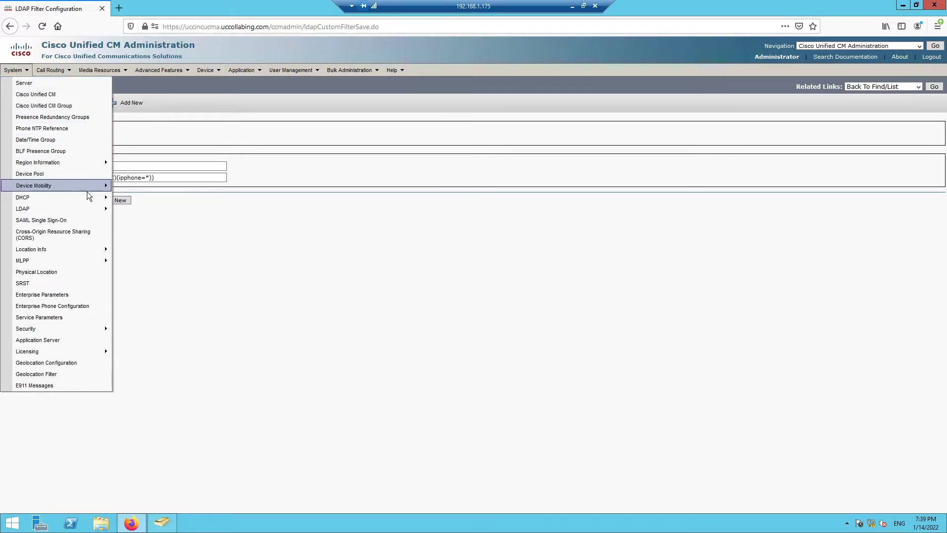
Apply APAC_LDAP_Filter to the CUCMLDAP directory and save it.
{"action": "mouse_move", "coordinate": [97, 210]}
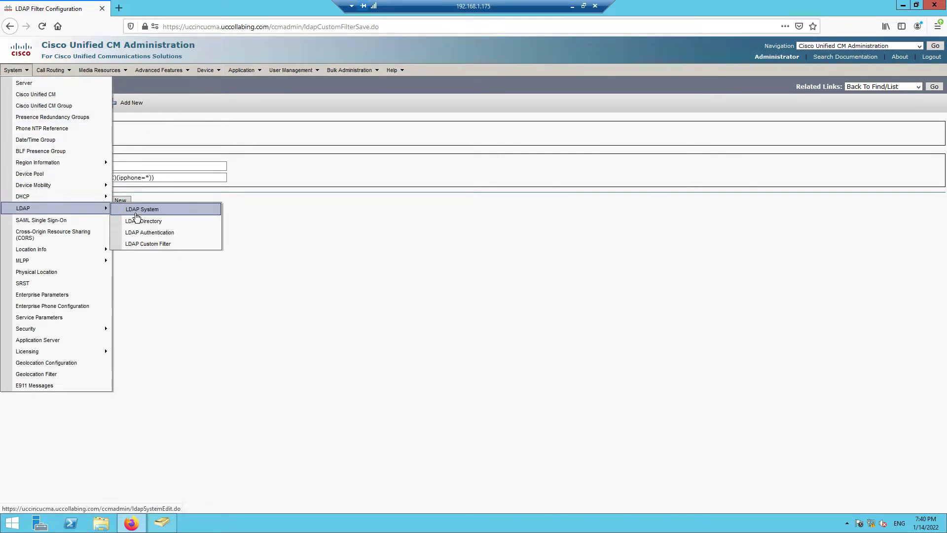
{"action": "left_click", "coordinate": [136, 215]}
{"action": "left_click", "coordinate": [13, 70]}
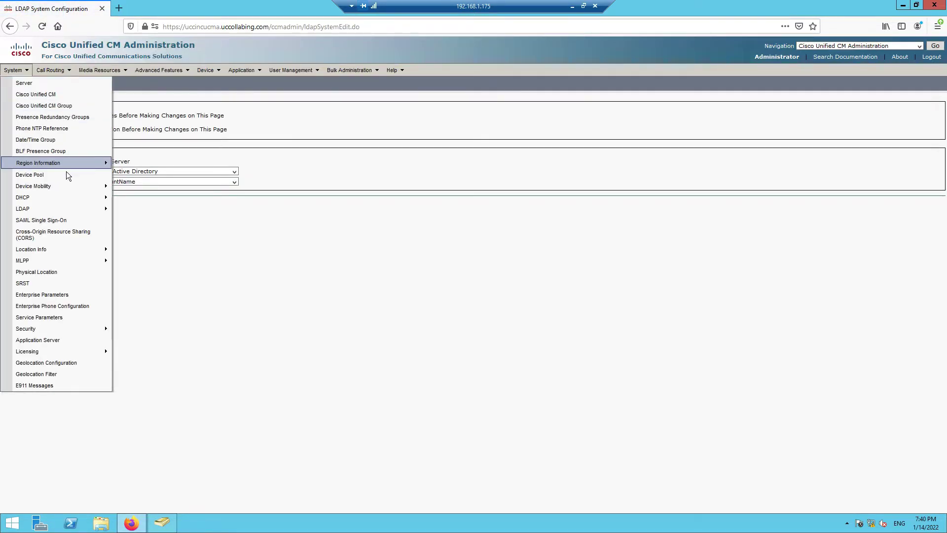
{"action": "mouse_move", "coordinate": [89, 209]}
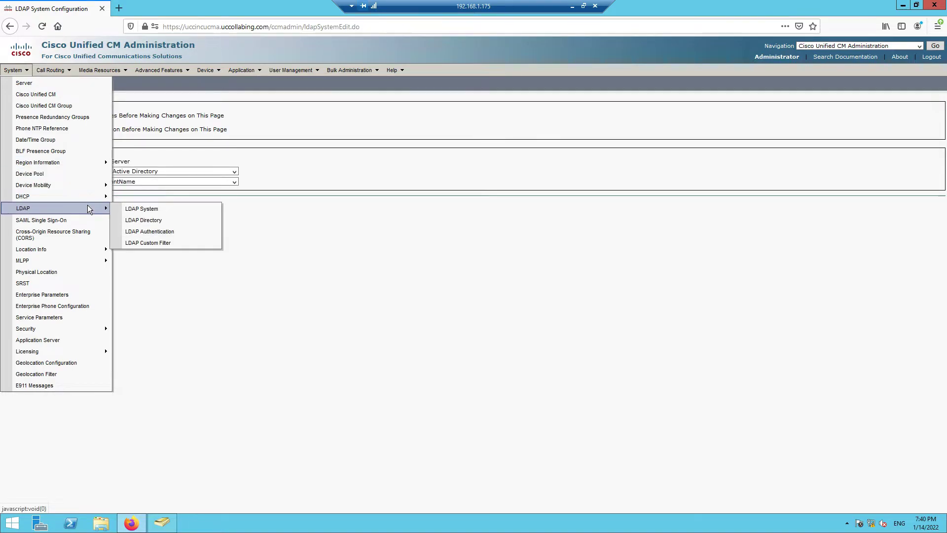
{"action": "left_click", "coordinate": [141, 220]}
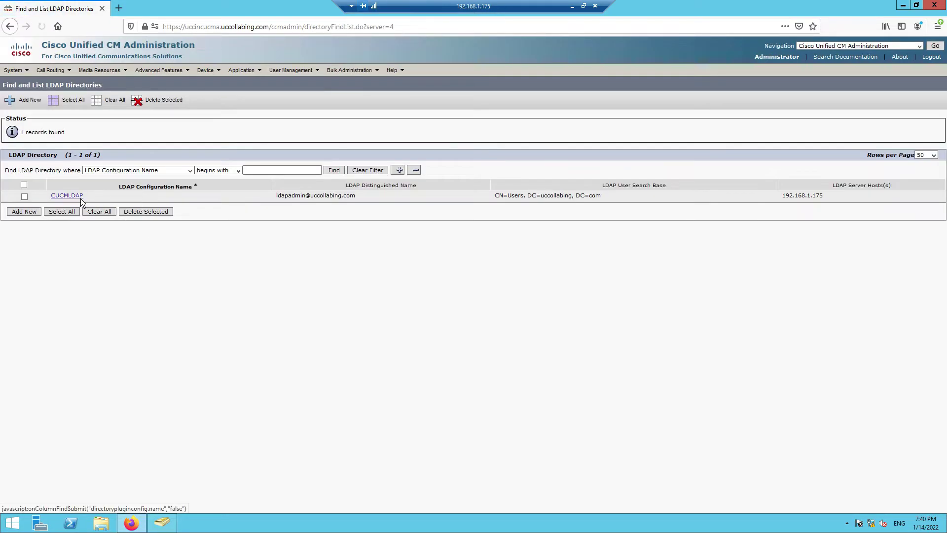
{"action": "left_click", "coordinate": [81, 197]}
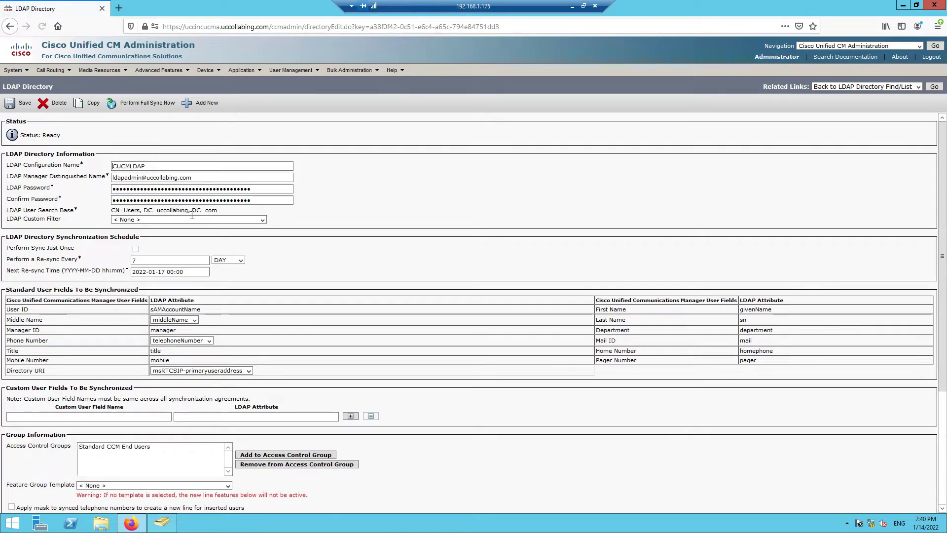
{"action": "left_click", "coordinate": [137, 219]}
{"action": "left_click", "coordinate": [146, 235]}
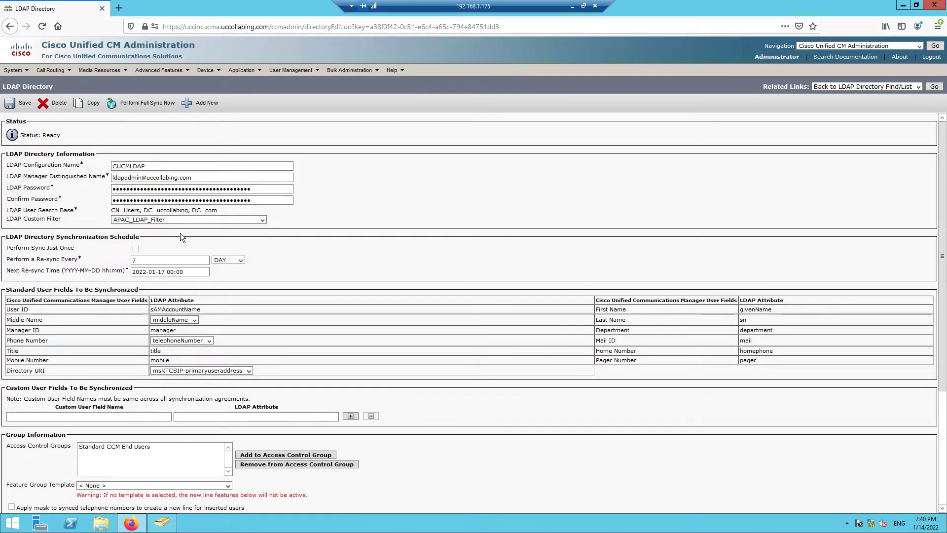
{"action": "left_click", "coordinate": [22, 105]}
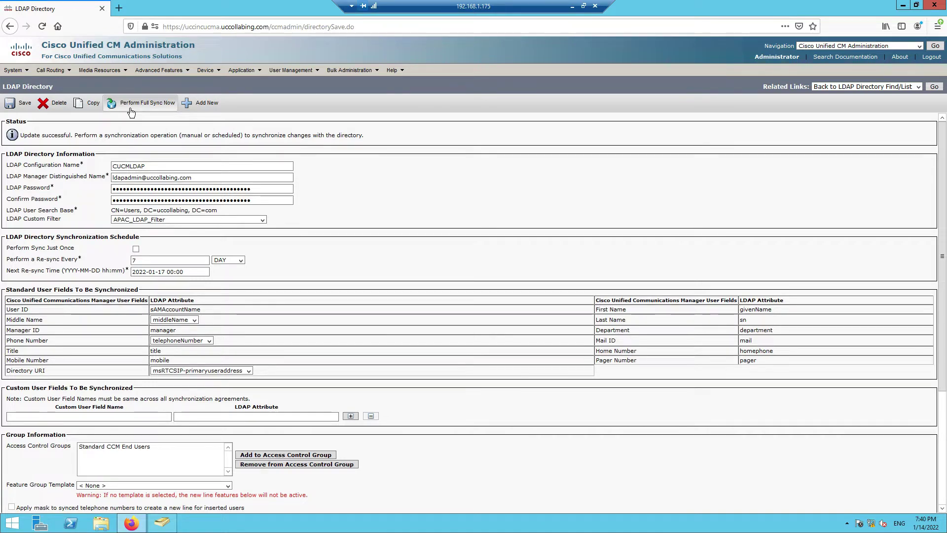
Confirm a full resync of CUCMLDAP, then open the end user list.
{"action": "left_click", "coordinate": [162, 522]}
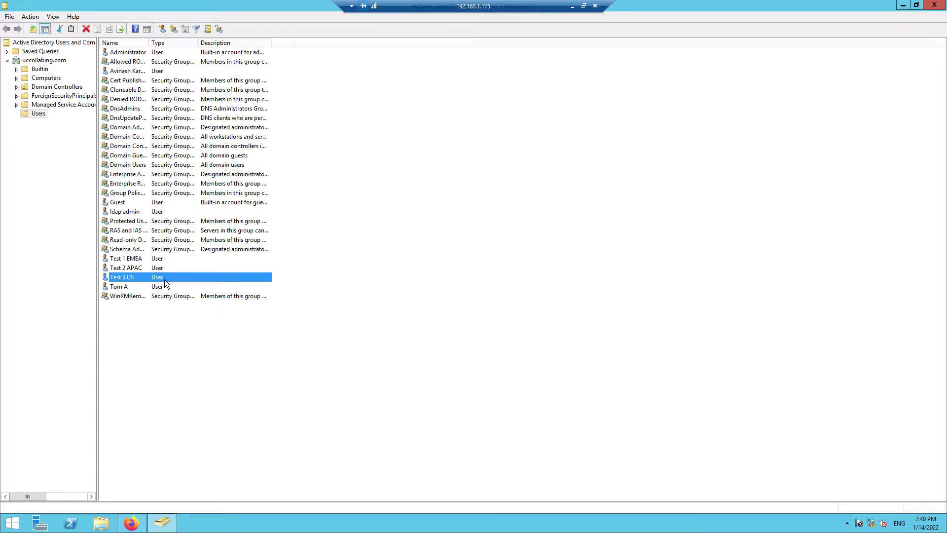
{"action": "key", "text": "alt+Tab"}
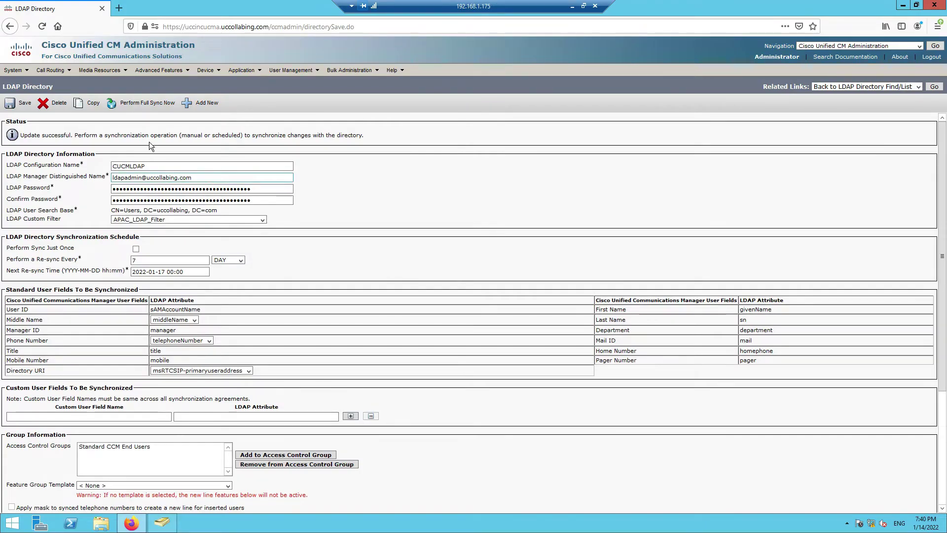
{"action": "left_click", "coordinate": [144, 104]}
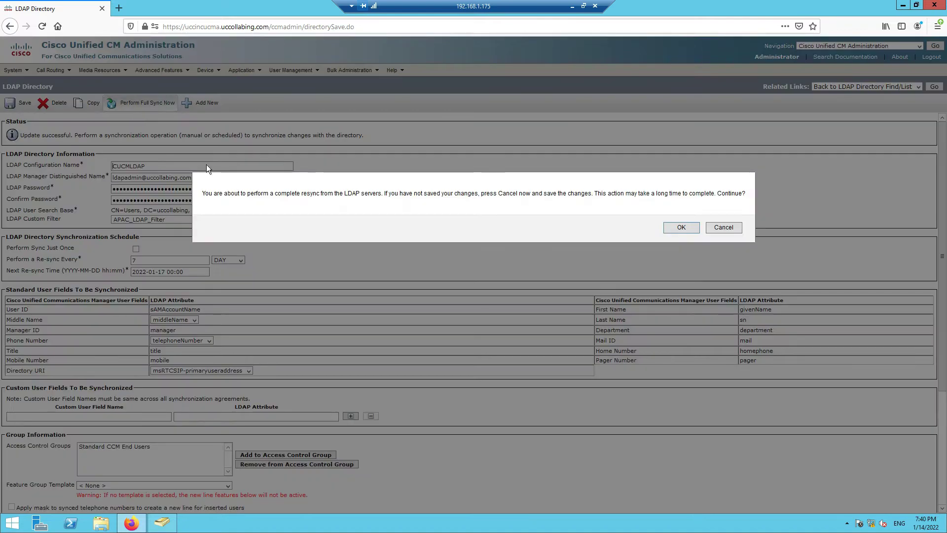
{"action": "left_click", "coordinate": [673, 226]}
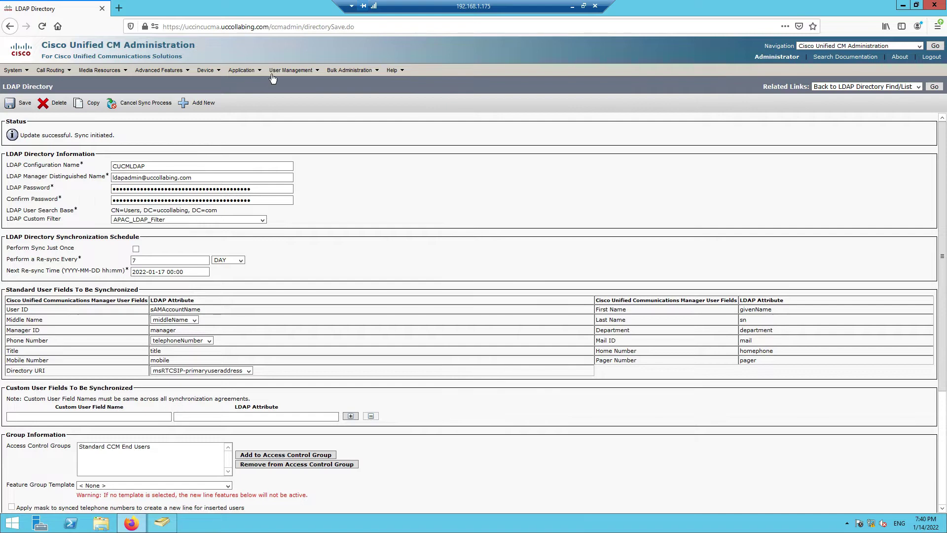
{"action": "mouse_move", "coordinate": [291, 70]}
{"action": "left_click", "coordinate": [278, 99]}
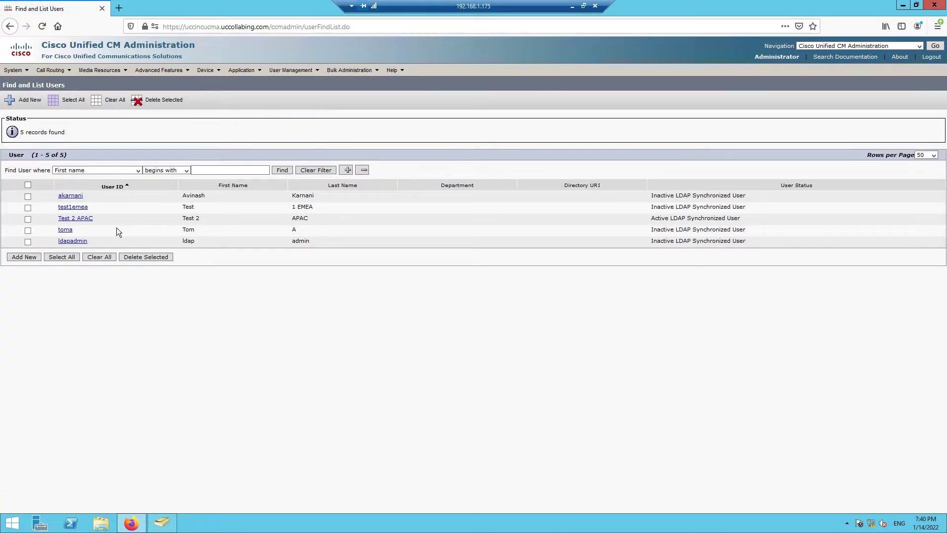
List all end users and check Test 2 APAC's street address and IP phone in Active Directory.
{"action": "left_click", "coordinate": [280, 169]}
{"action": "left_click_drag", "start_coordinate": [104, 219], "coordinate": [60, 220]}
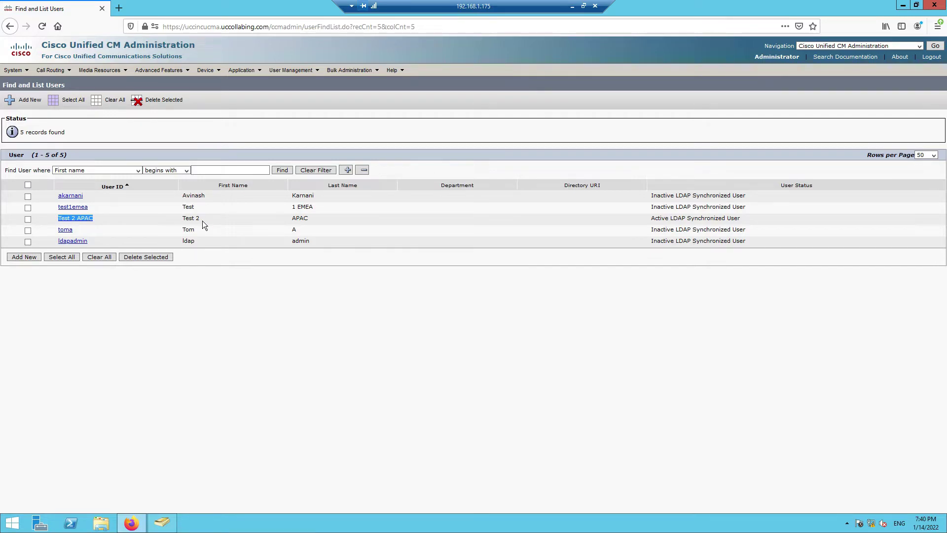
{"action": "key", "text": "alt+Tab"}
{"action": "double_click", "coordinate": [146, 267]}
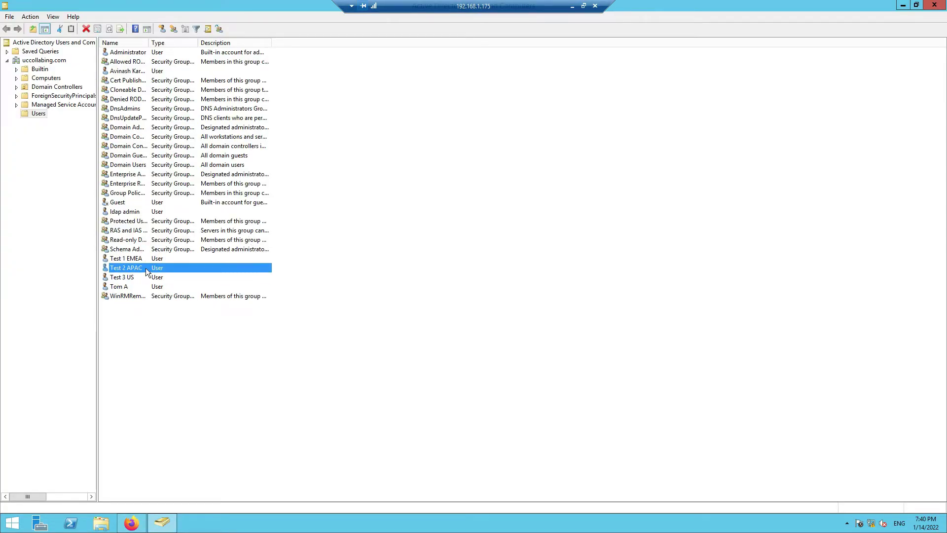
{"action": "left_click", "coordinate": [435, 165]}
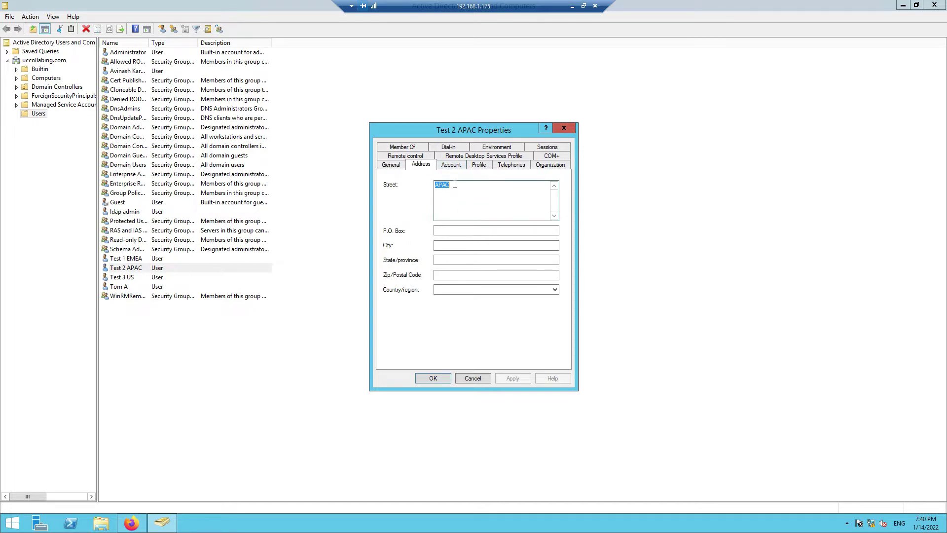
{"action": "left_click", "coordinate": [511, 165]}
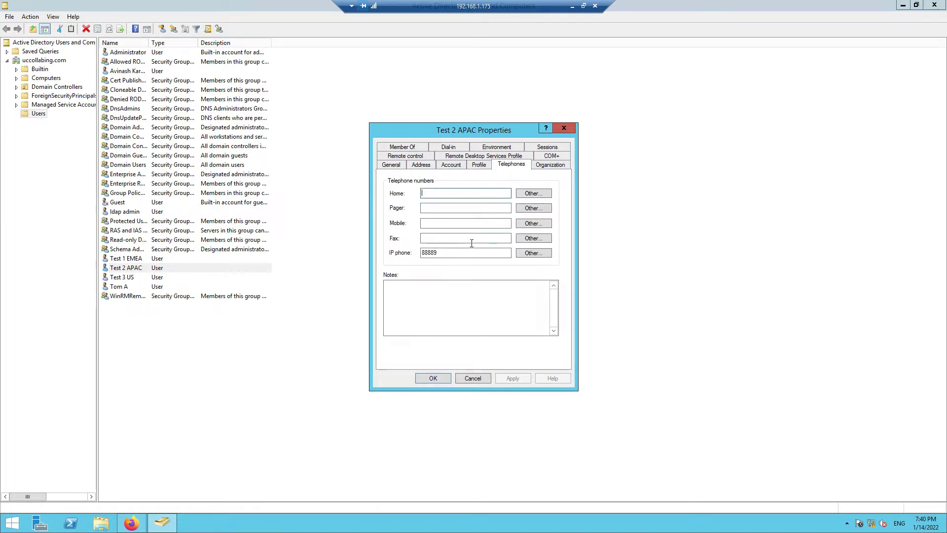
{"action": "key", "text": "Escape"}
{"action": "key", "text": "alt+Tab"}
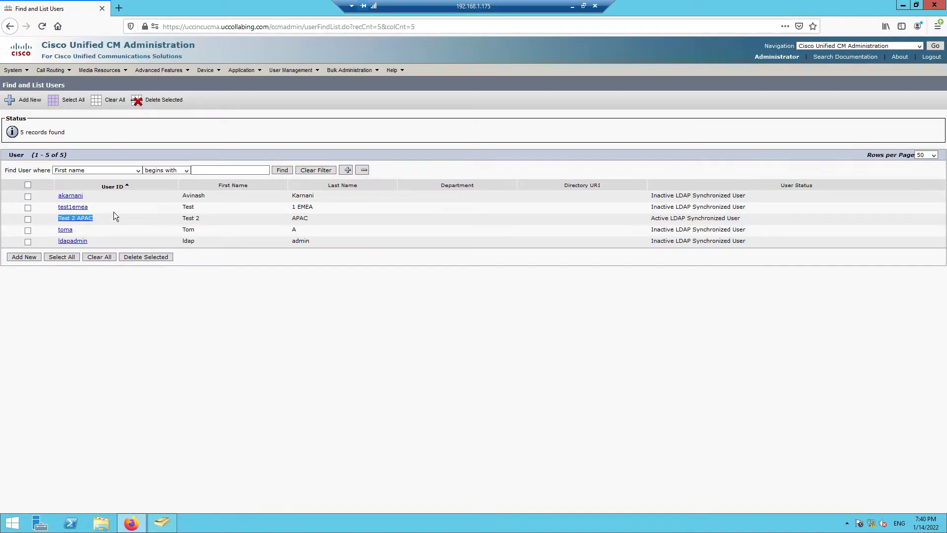
Check Test 1 EMEA's street address and telephone numbers in Active Directory.
{"action": "left_click_drag", "start_coordinate": [96, 208], "coordinate": [58, 211]}
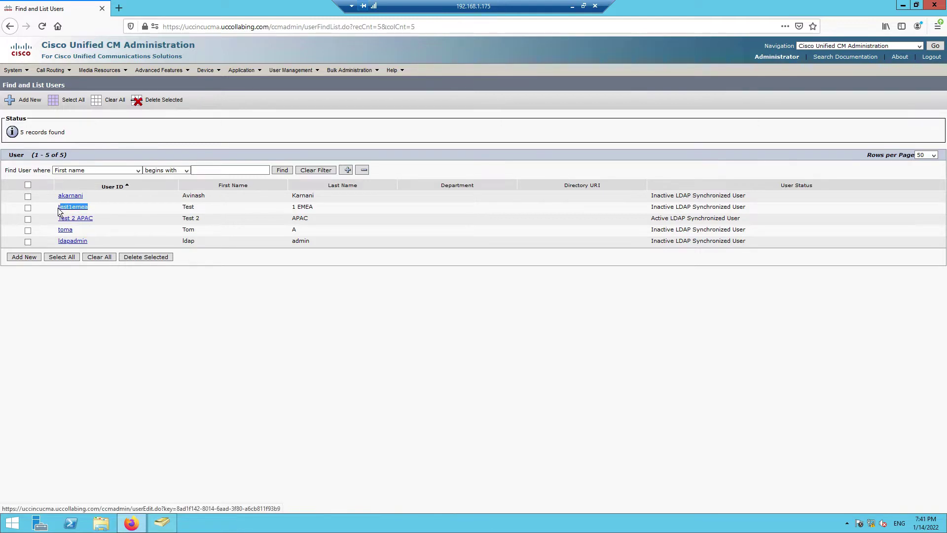
{"action": "key", "text": "alt+Tab"}
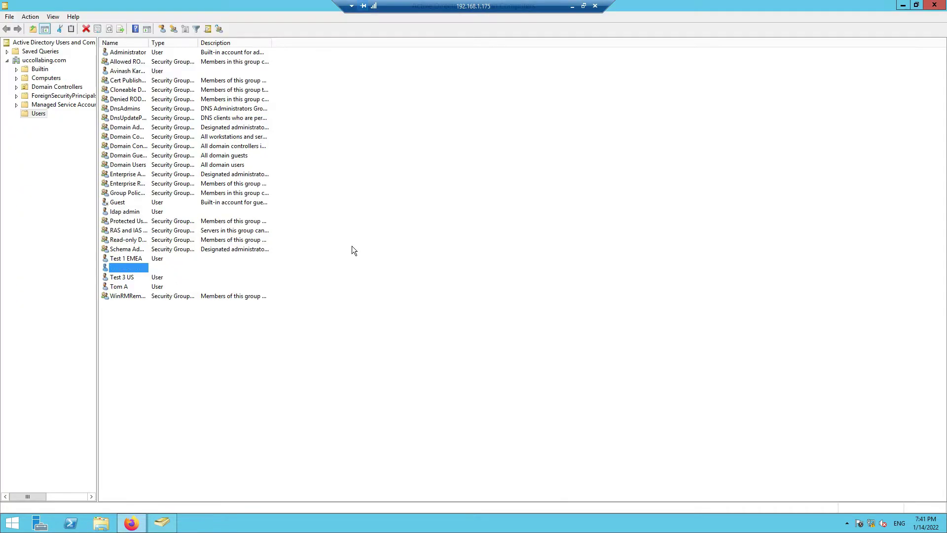
{"action": "left_click", "coordinate": [131, 260]}
{"action": "double_click", "coordinate": [132, 259]}
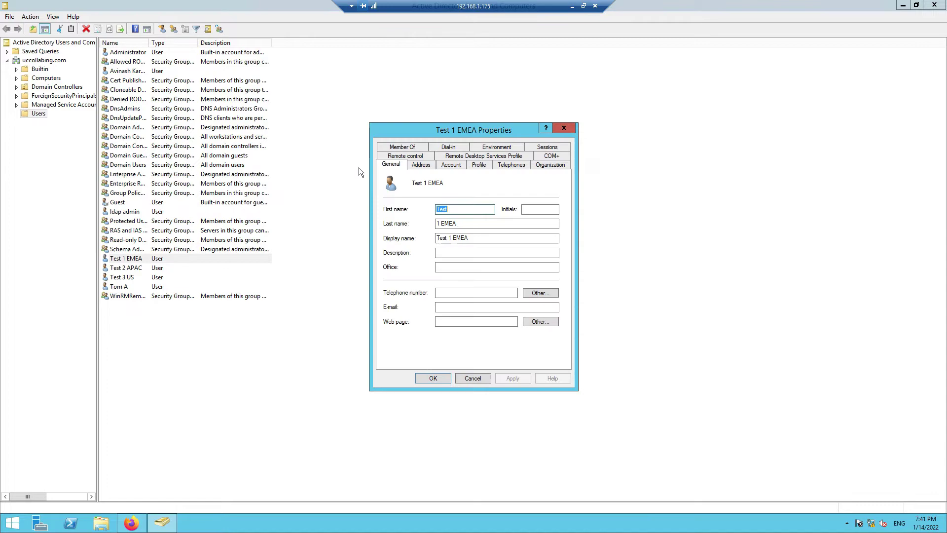
{"action": "left_click", "coordinate": [421, 164]}
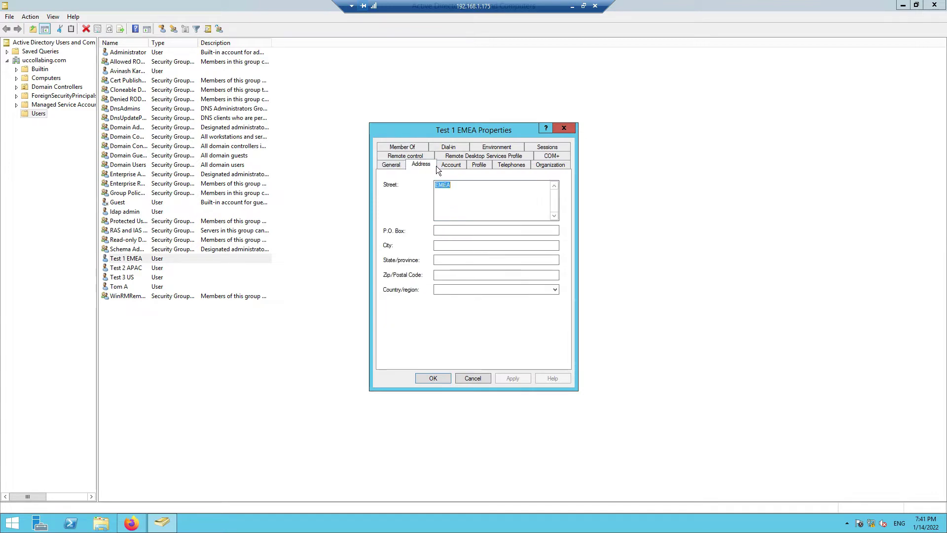
{"action": "left_click", "coordinate": [513, 166]}
{"action": "key", "text": "Escape"}
{"action": "key", "text": "alt+Tab"}
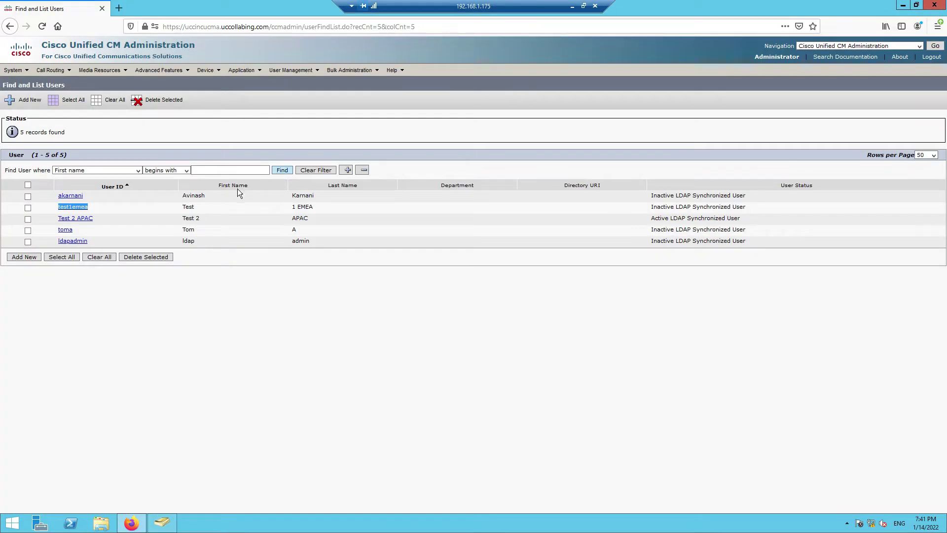
Highlight test1emea's Inactive LDAP Synchronized User status and the Test 2 APAC row.
{"action": "left_click_drag", "start_coordinate": [649, 208], "coordinate": [745, 207]}
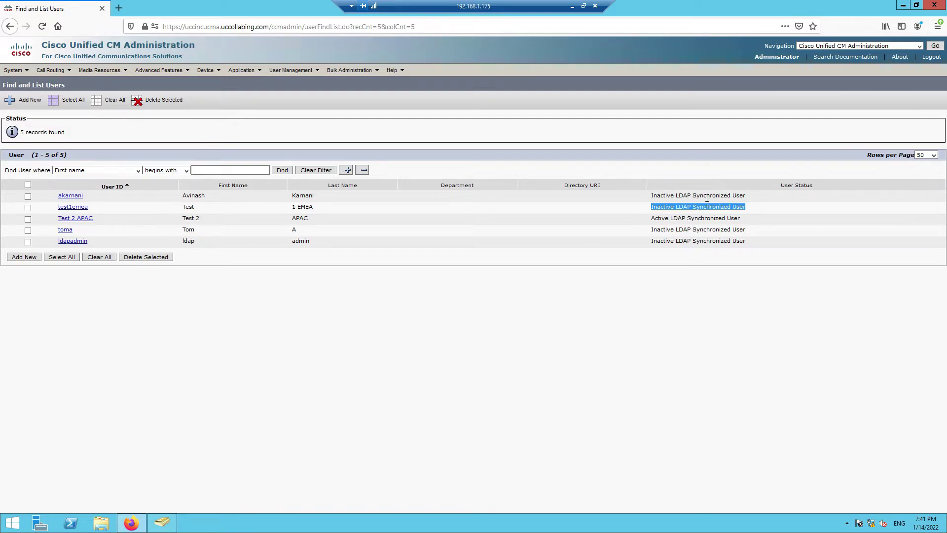
{"action": "mouse_move", "coordinate": [116, 220]}
{"action": "left_mouse_down"}
{"action": "mouse_move", "coordinate": [81, 221]}
{"action": "mouse_move", "coordinate": [105, 227]}
{"action": "left_mouse_up"}
{"action": "left_click", "coordinate": [105, 227]}
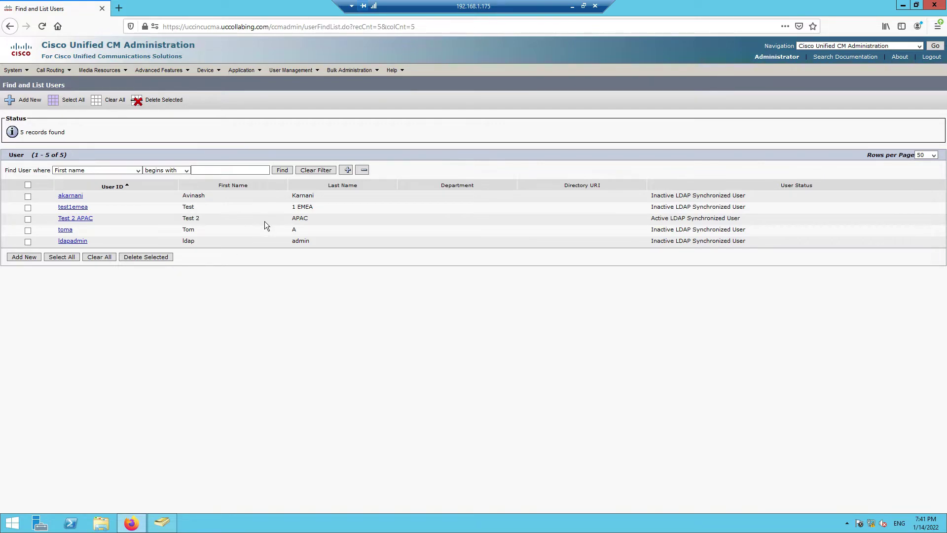
{"action": "key", "text": "alt+Tab"}
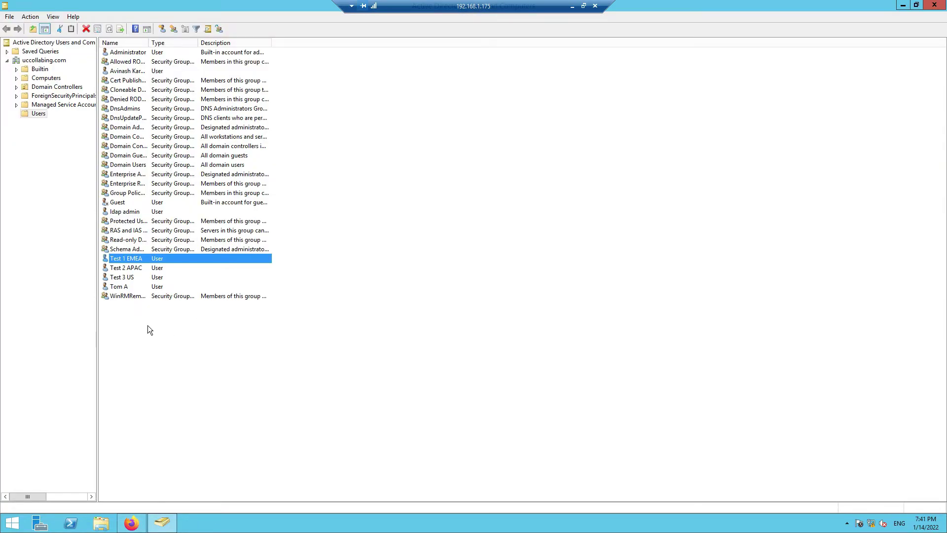
Start a new user with last name APAC and logon name test4apac.
{"action": "right_click", "coordinate": [139, 320]}
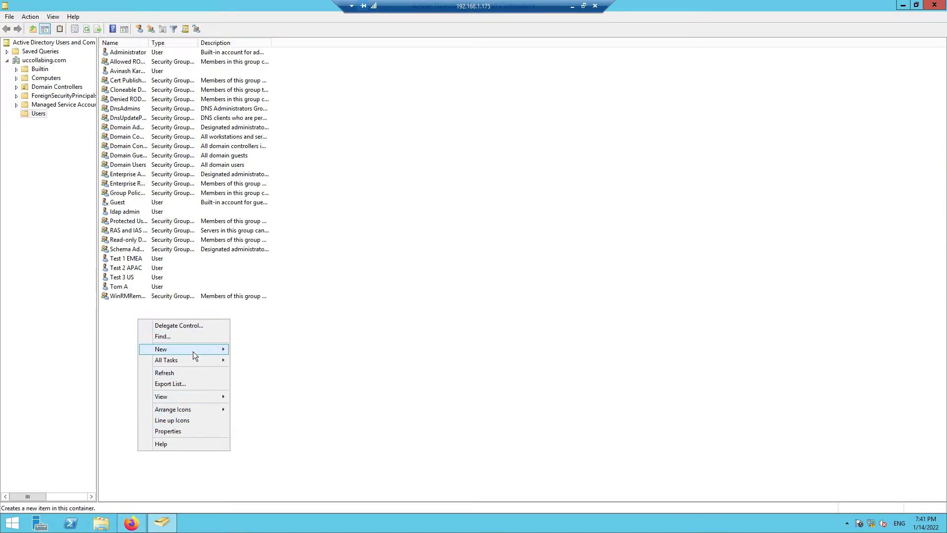
{"action": "mouse_move", "coordinate": [194, 351]}
{"action": "left_click", "coordinate": [265, 433]}
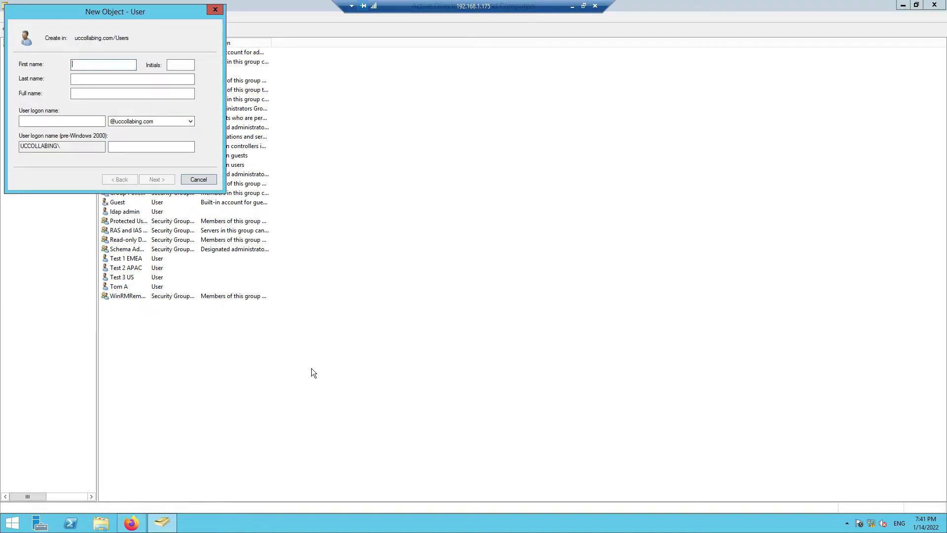
{"action": "left_click", "coordinate": [99, 78]}
{"action": "type", "text": "APAC"}
{"action": "key", "text": "Tab"}
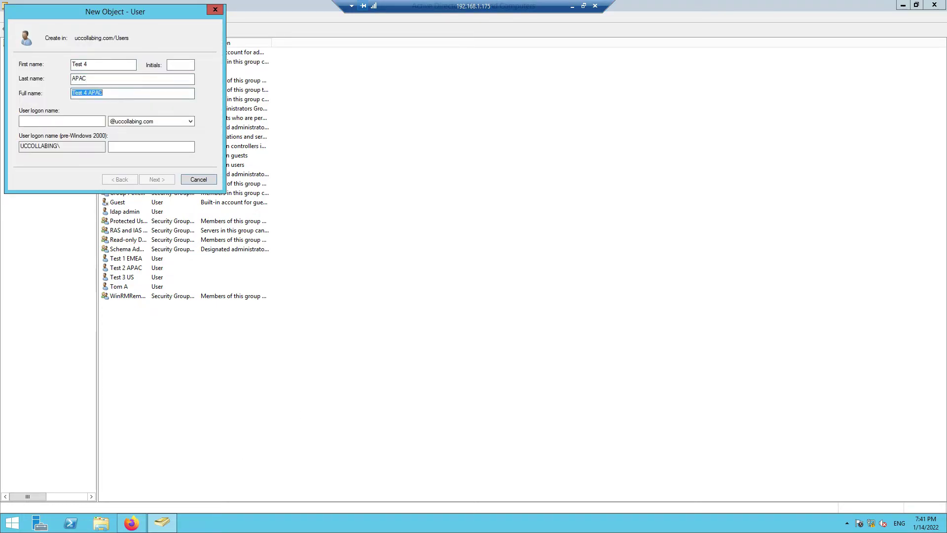
{"action": "key", "text": "Tab"}
{"action": "type", "text": "test4"}
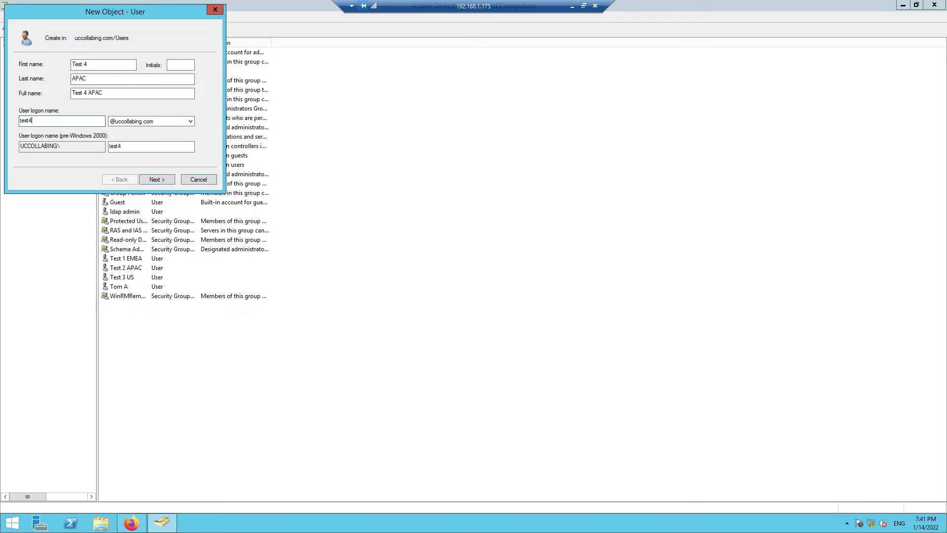
{"action": "type", "text": "apac"}
{"action": "key", "text": "Return"}
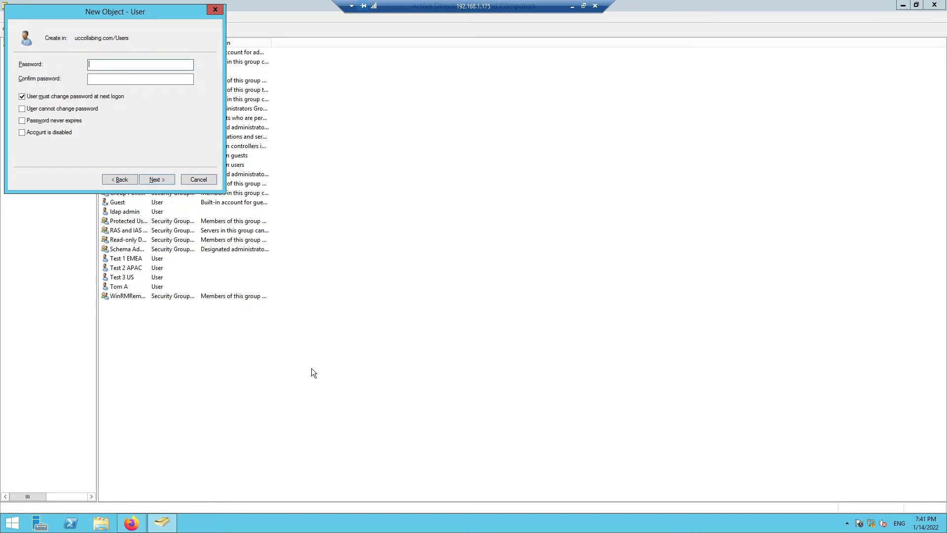
Set and confirm the user's password, then finish creating Test 4 APAC.
{"action": "key", "text": "ctrl+a"}
{"action": "type", "text": "••••••••"}
{"action": "key", "text": "Tab"}
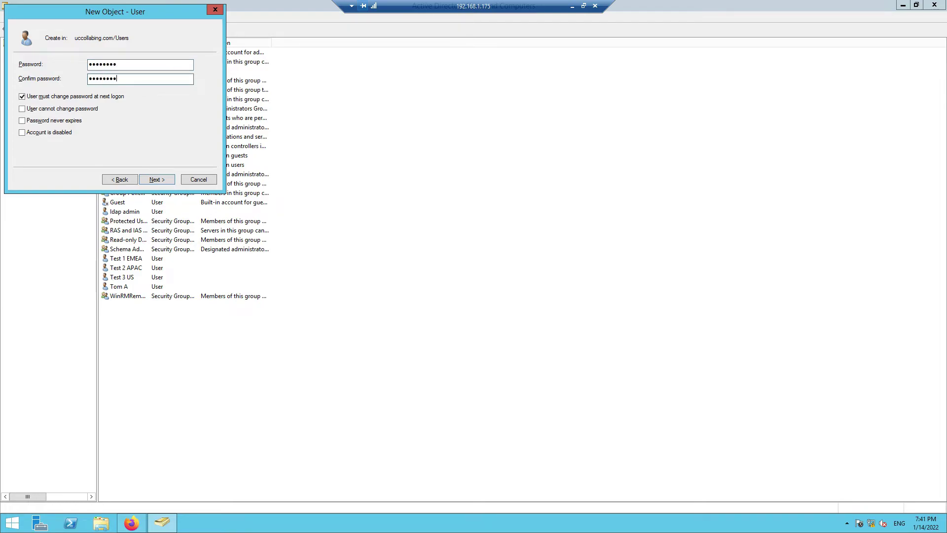
{"action": "key", "text": "Tab"}
{"action": "key", "text": "space"}
{"action": "key", "text": "Tab"}
{"action": "key", "text": "space"}
{"action": "key", "text": "Tab"}
{"action": "key", "text": "Return"}
{"action": "key", "text": "Return"}
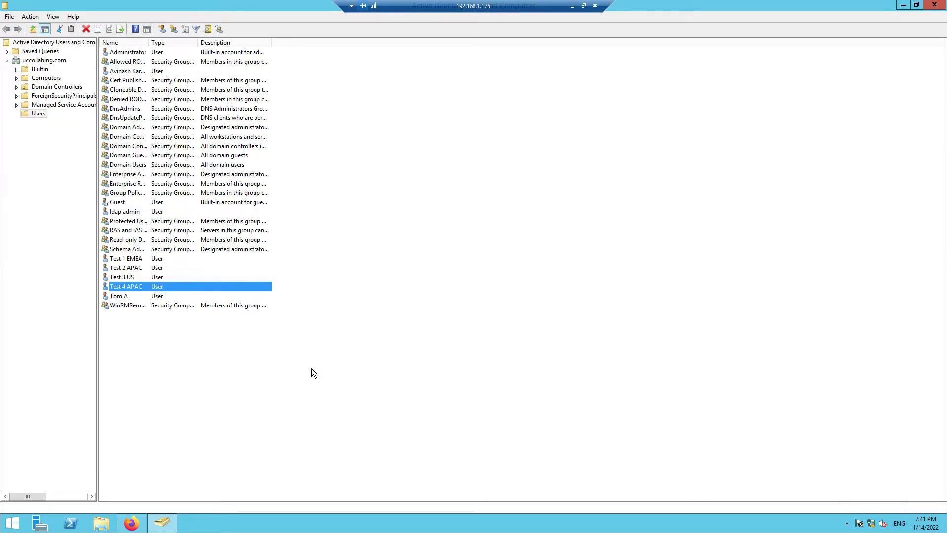
Enter APAC as Test 4 APAC's Street and save its properties.
{"action": "double_click", "coordinate": [121, 287]}
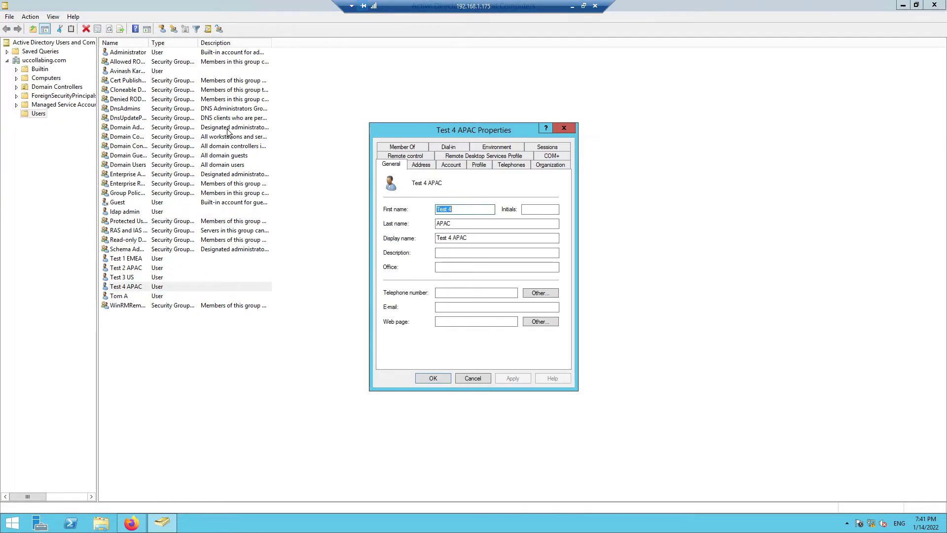
{"action": "left_click", "coordinate": [421, 164]}
{"action": "left_click", "coordinate": [451, 212]}
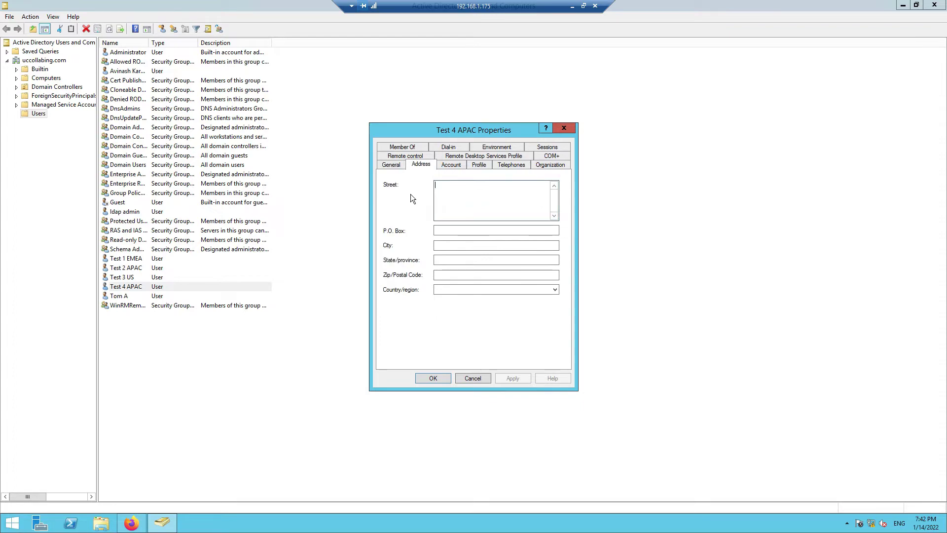
{"action": "type", "text": "APAC"}
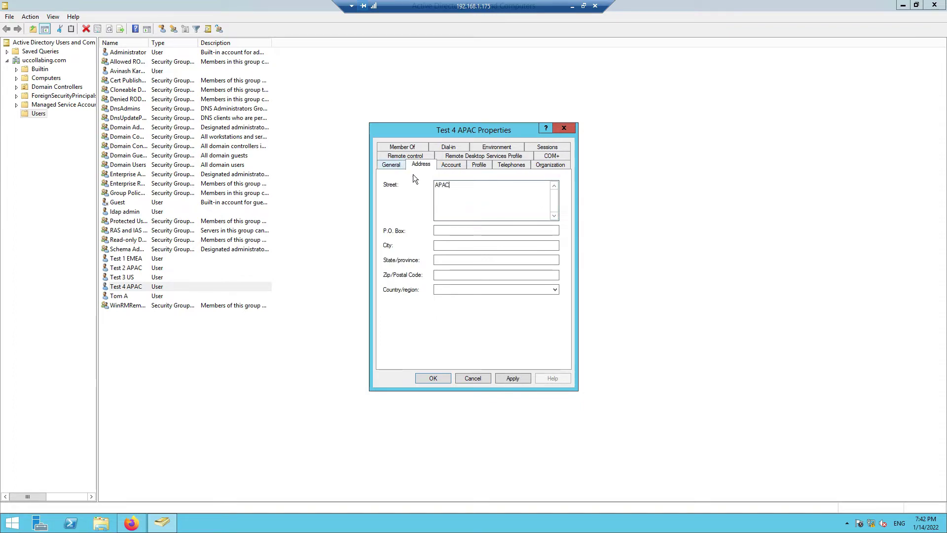
{"action": "left_click", "coordinate": [434, 380]}
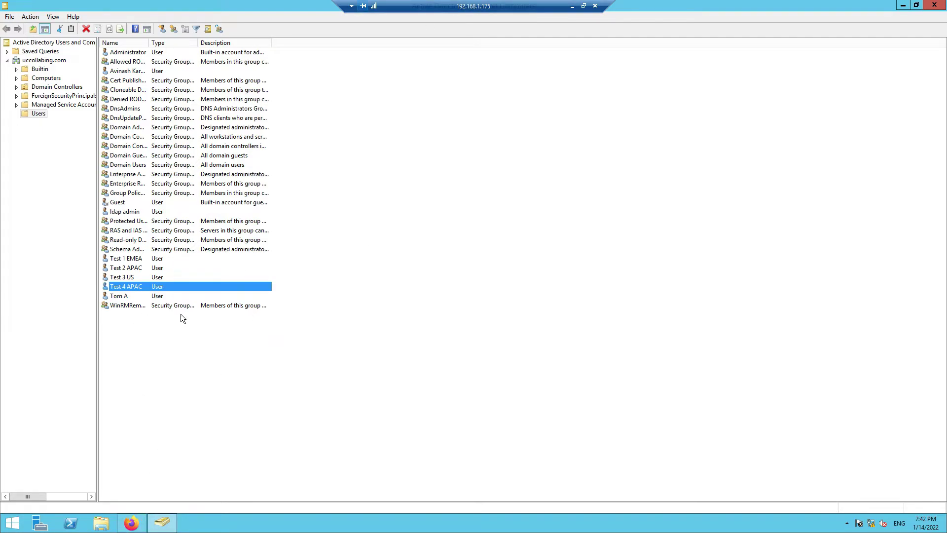
{"action": "left_click", "coordinate": [131, 523]}
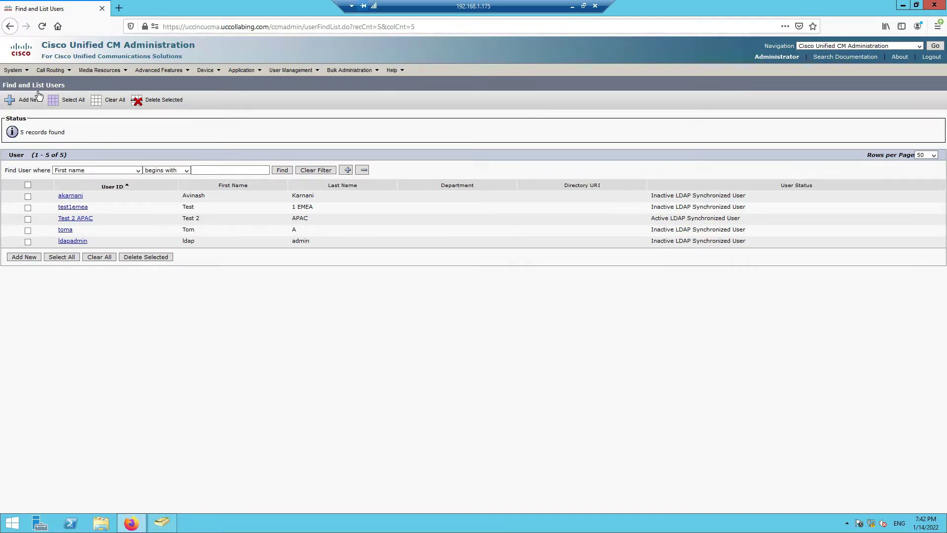
Run and confirm a full sync of the CUCMLDAP directory.
{"action": "left_click", "coordinate": [13, 70]}
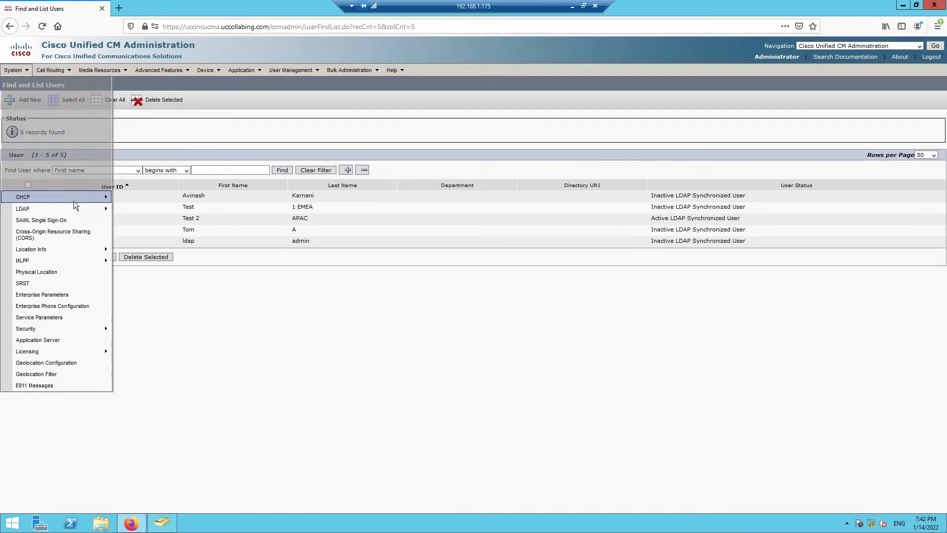
{"action": "mouse_move", "coordinate": [74, 207]}
{"action": "left_click", "coordinate": [158, 222]}
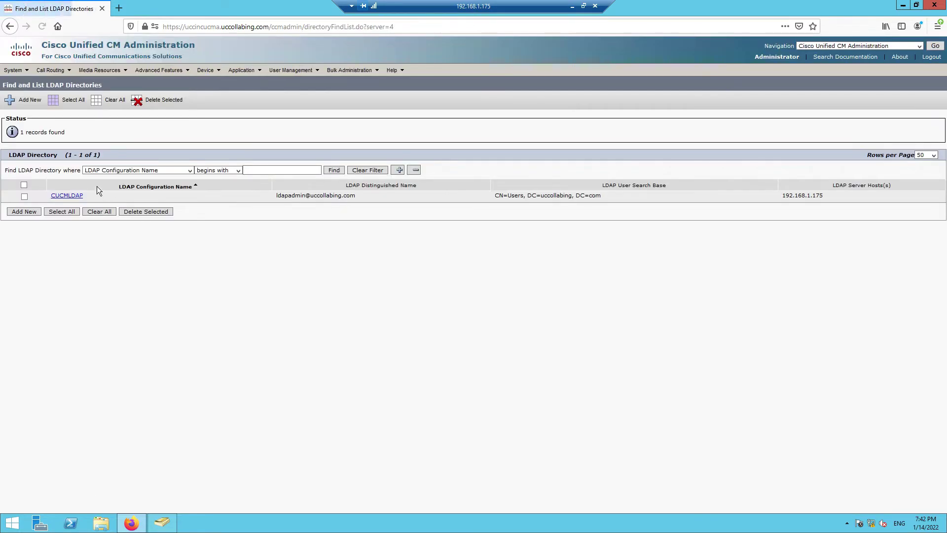
{"action": "left_click", "coordinate": [74, 194]}
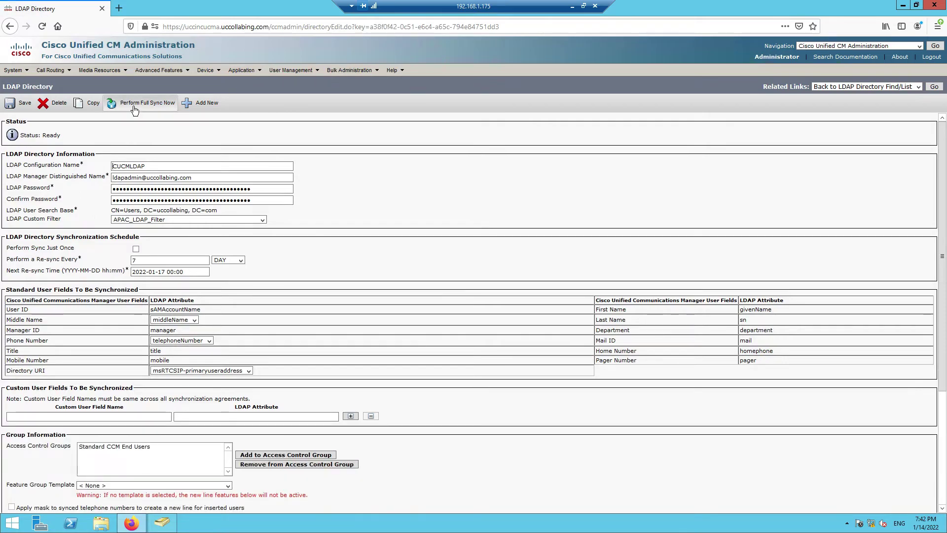
{"action": "left_click", "coordinate": [144, 103]}
{"action": "left_click", "coordinate": [681, 227]}
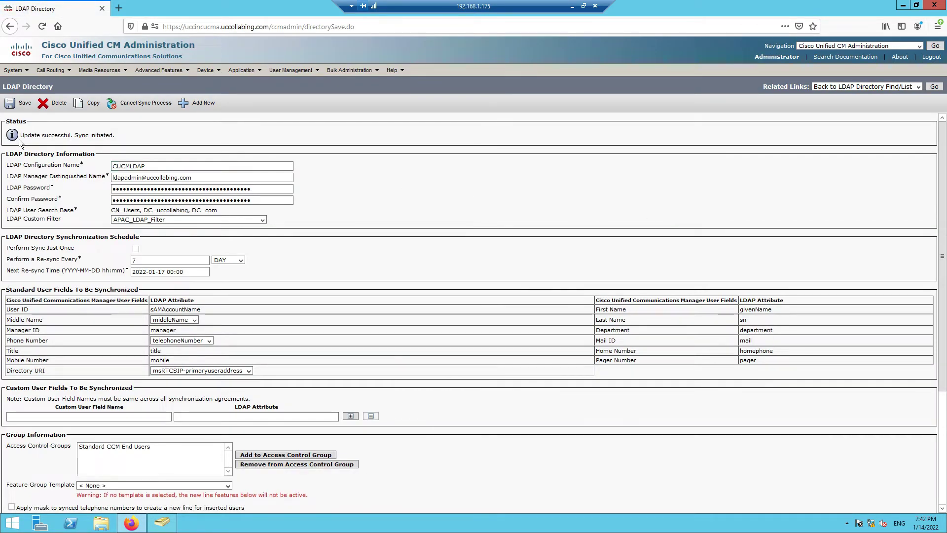
{"action": "left_click_drag", "start_coordinate": [4, 135], "coordinate": [117, 135]}
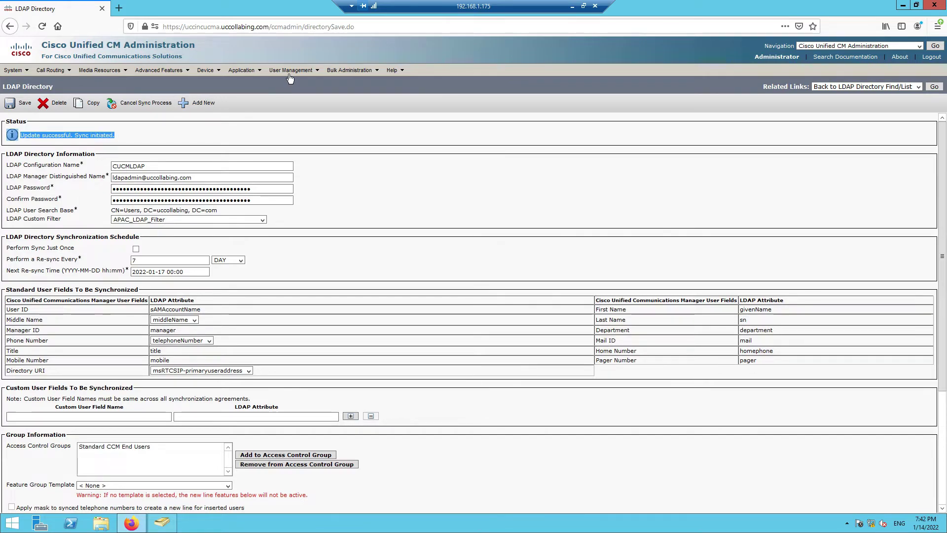
Search all end users to see Test 2 APAC as the only active synced user.
{"action": "mouse_move", "coordinate": [291, 70]}
{"action": "left_click", "coordinate": [285, 92]}
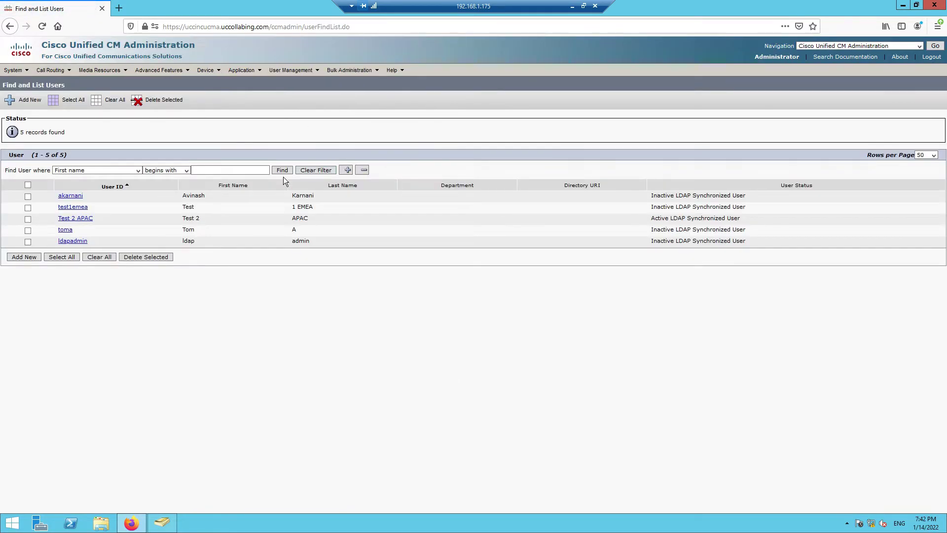
{"action": "left_click", "coordinate": [284, 171]}
{"action": "left_click", "coordinate": [284, 170]}
Revisit the CUCMLDAP directory settings, then return to the end user list.
{"action": "mouse_move", "coordinate": [15, 70]}
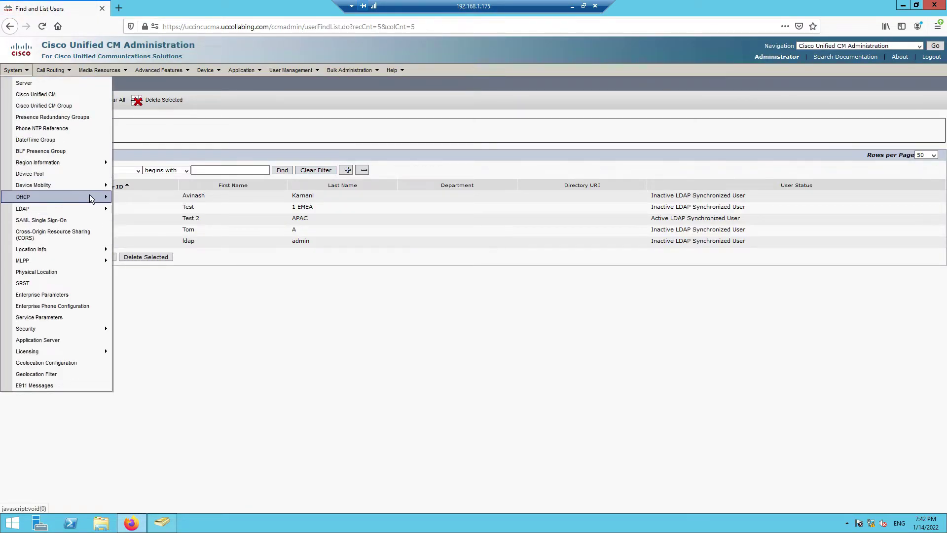
{"action": "mouse_move", "coordinate": [89, 207]}
{"action": "left_click", "coordinate": [159, 214]}
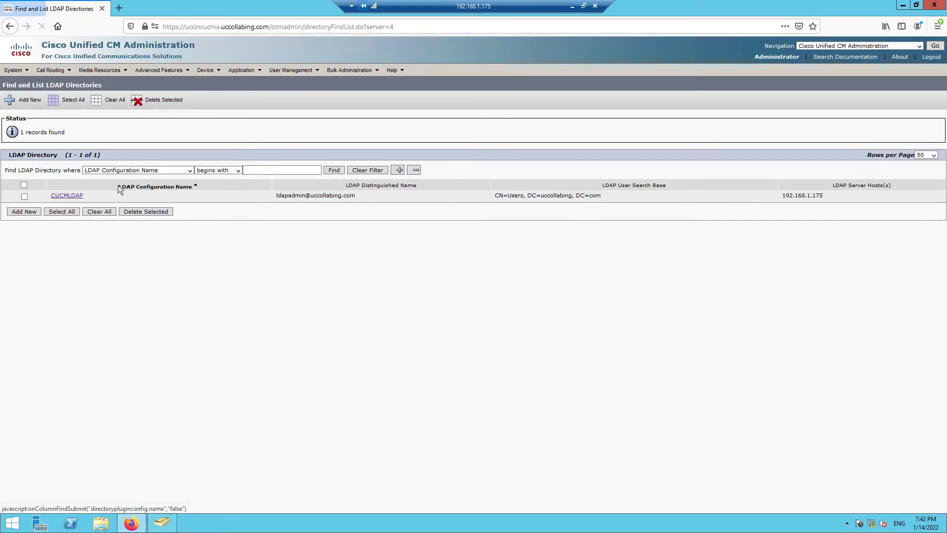
{"action": "left_click", "coordinate": [74, 197]}
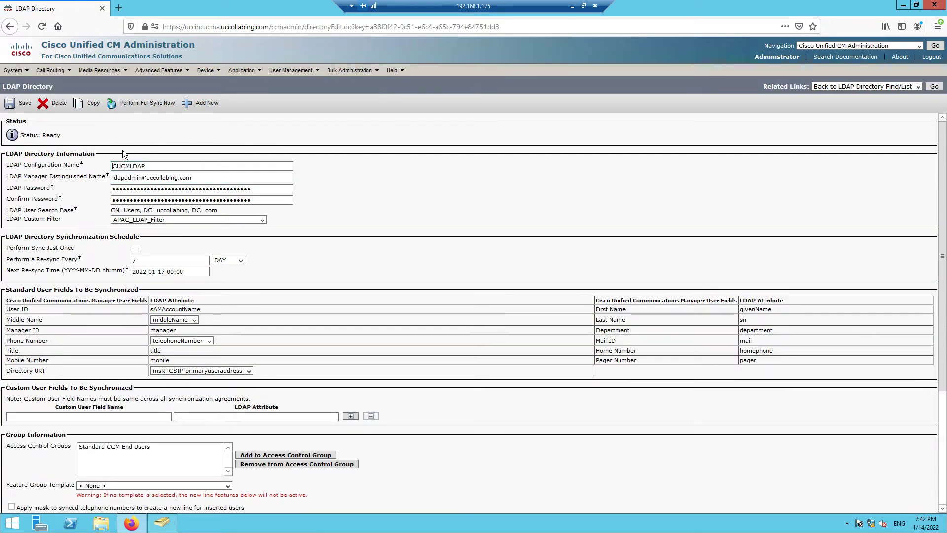
{"action": "mouse_move", "coordinate": [281, 72]}
{"action": "left_click", "coordinate": [287, 96]}
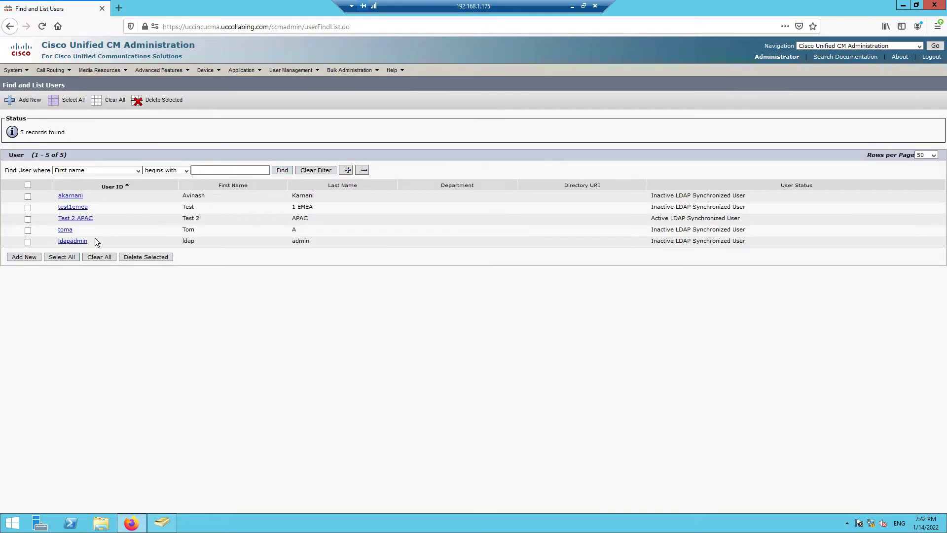
{"action": "mouse_move", "coordinate": [23, 71]}
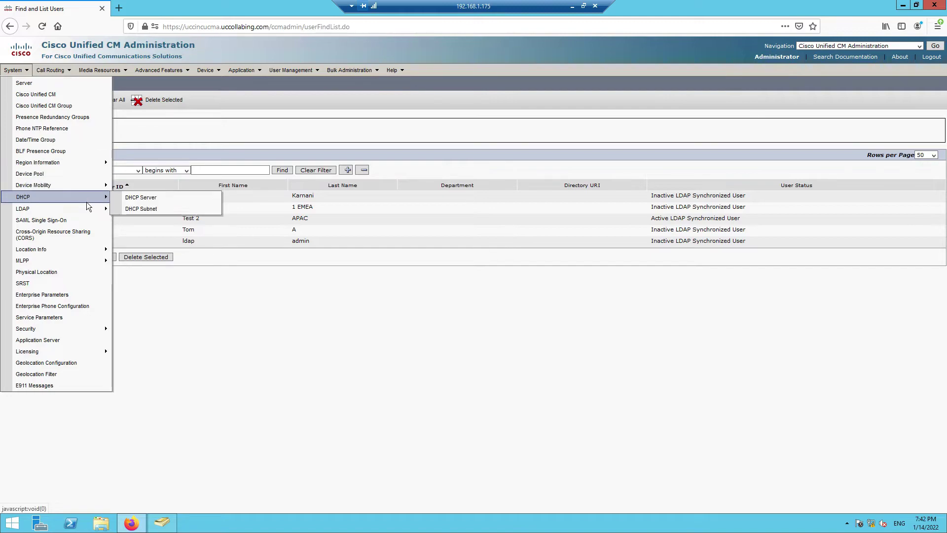
Open APAC_LDAP_Filter and highlight its filter expression (&(streetAddress=APAC)(ipphone=*)).
{"action": "mouse_move", "coordinate": [91, 208]}
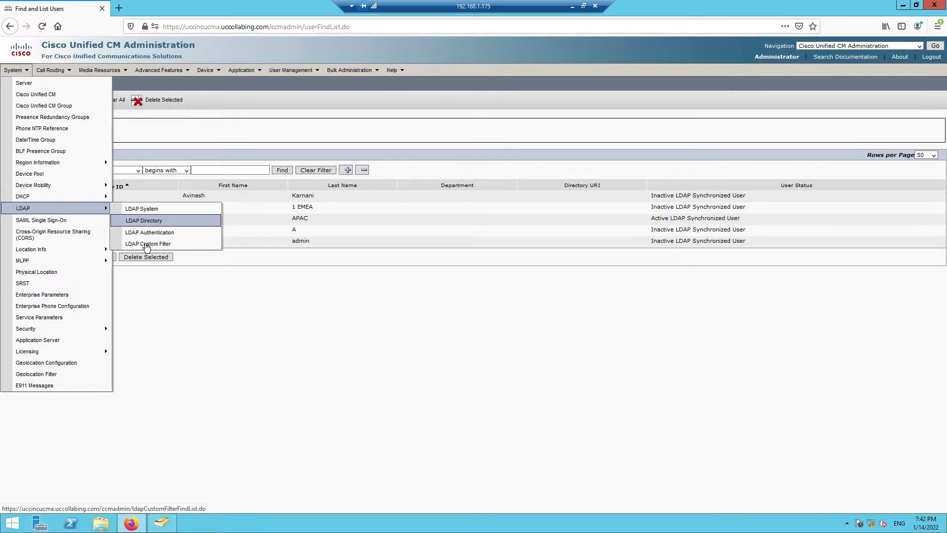
{"action": "left_click", "coordinate": [147, 245]}
{"action": "left_click", "coordinate": [282, 139]}
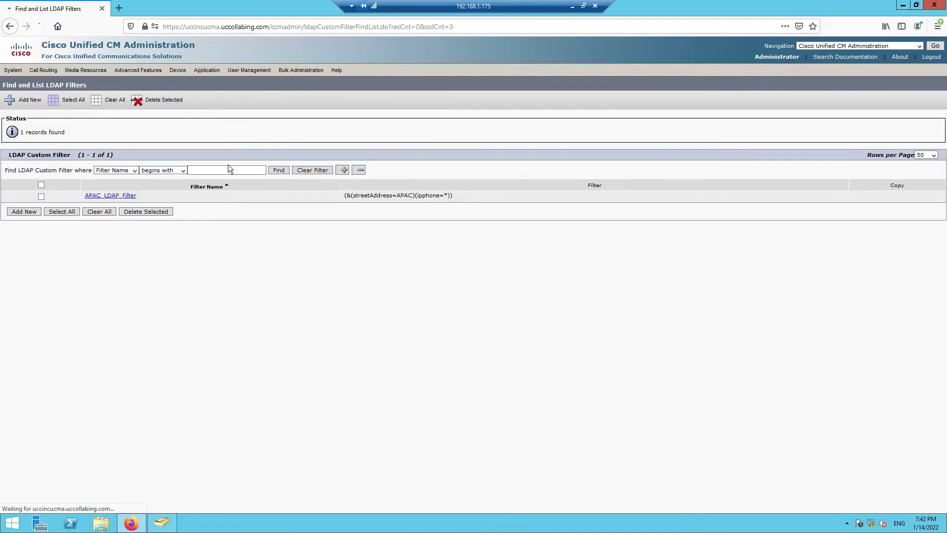
{"action": "left_click", "coordinate": [127, 195]}
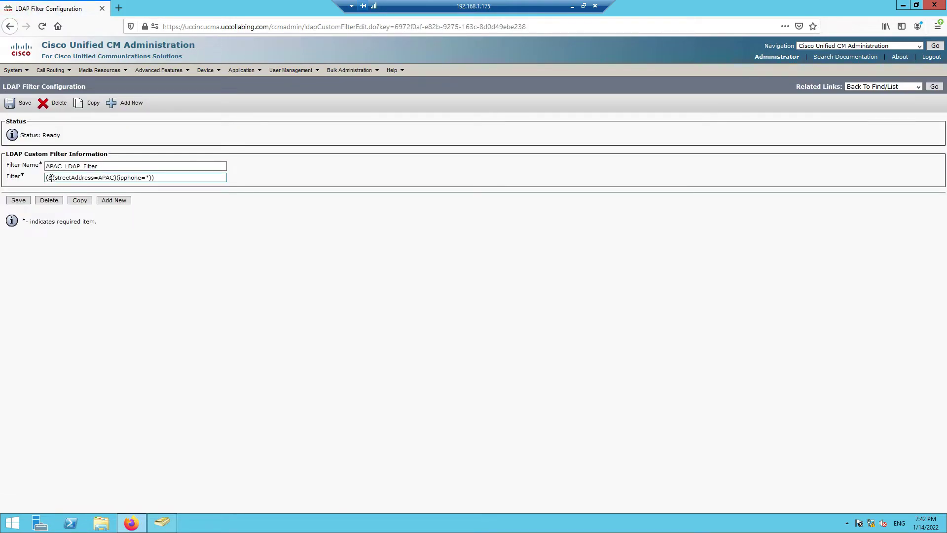
{"action": "left_click_drag", "start_coordinate": [51, 178], "coordinate": [116, 178]}
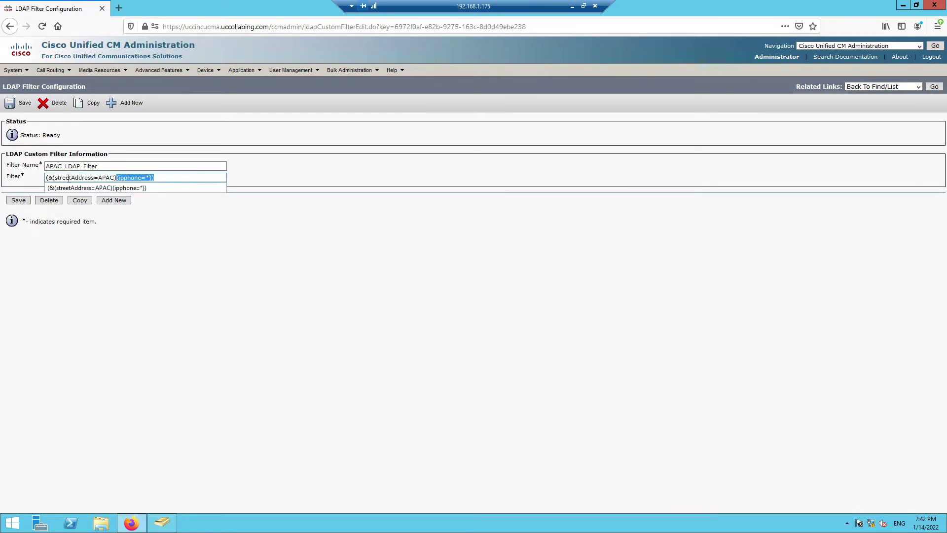
{"action": "left_click_drag", "start_coordinate": [50, 178], "coordinate": [155, 180]}
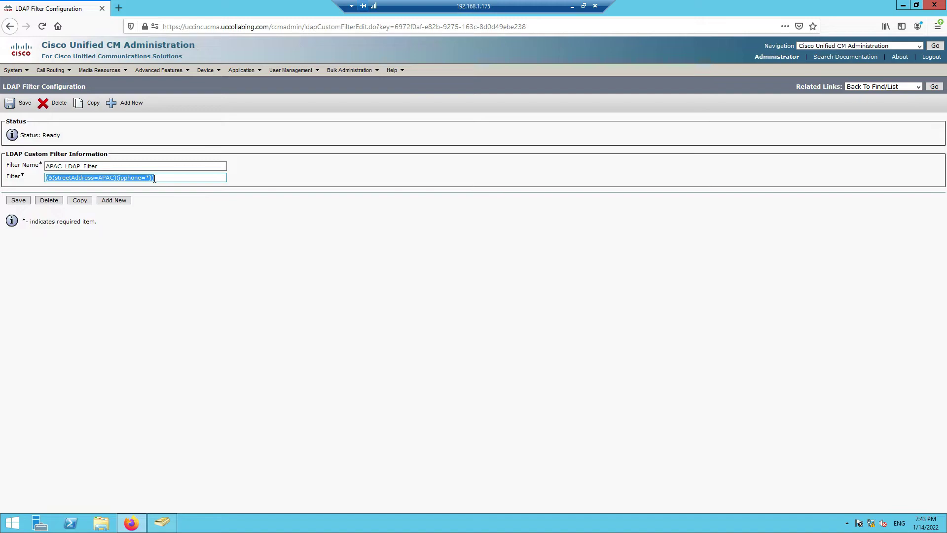
{"action": "left_click", "coordinate": [583, 5]}
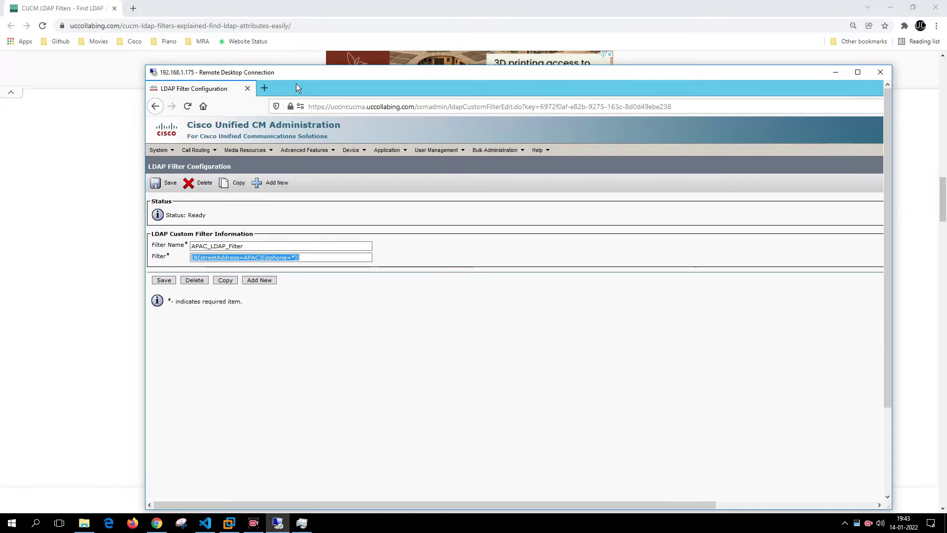
{"action": "left_click", "coordinate": [20, 231]}
Scroll the blog to its example filters and highlight the email and telephonenumber examples.
{"action": "scroll", "coordinate": [293, 296], "scroll_direction": "down", "scroll_amount": 5}
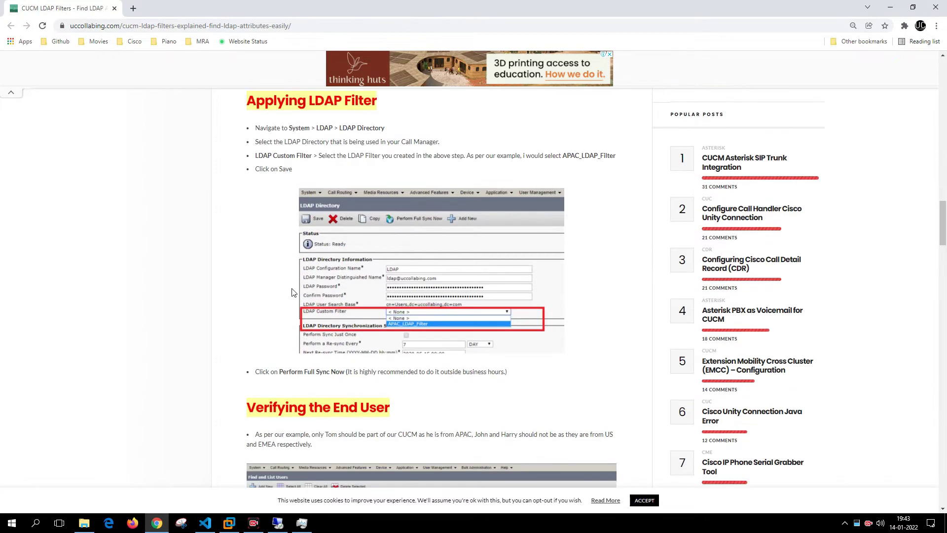
{"action": "scroll", "coordinate": [290, 285], "scroll_direction": "down", "scroll_amount": 12}
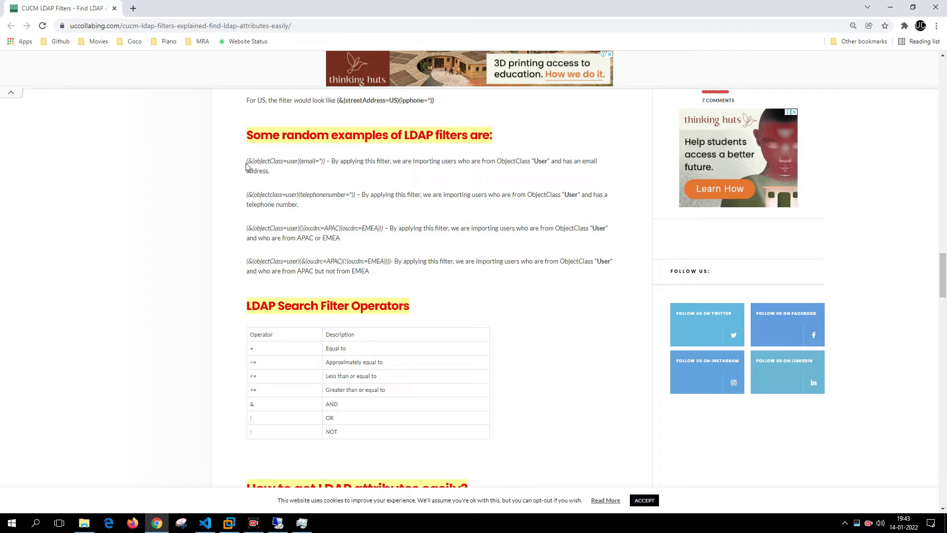
{"action": "left_click_drag", "start_coordinate": [247, 166], "coordinate": [325, 161]}
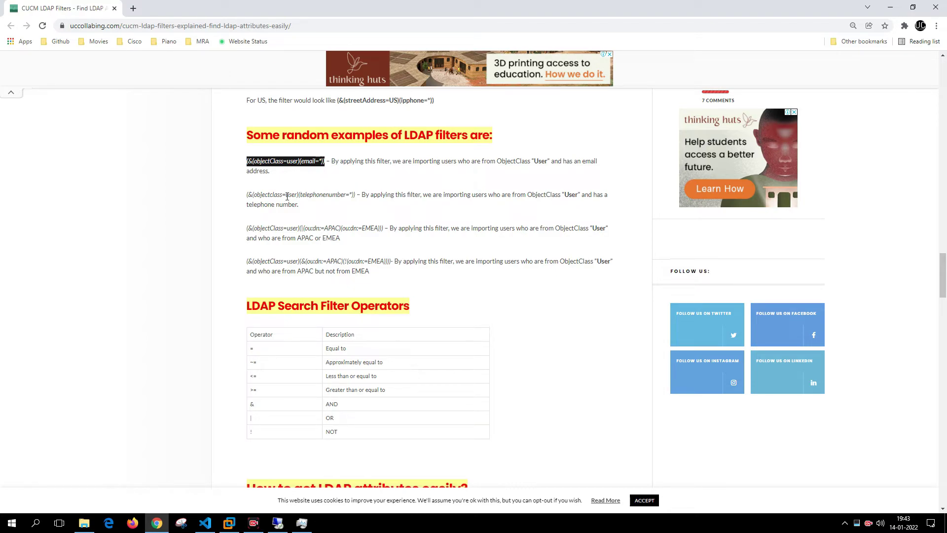
{"action": "left_click_drag", "start_coordinate": [247, 197], "coordinate": [354, 198]}
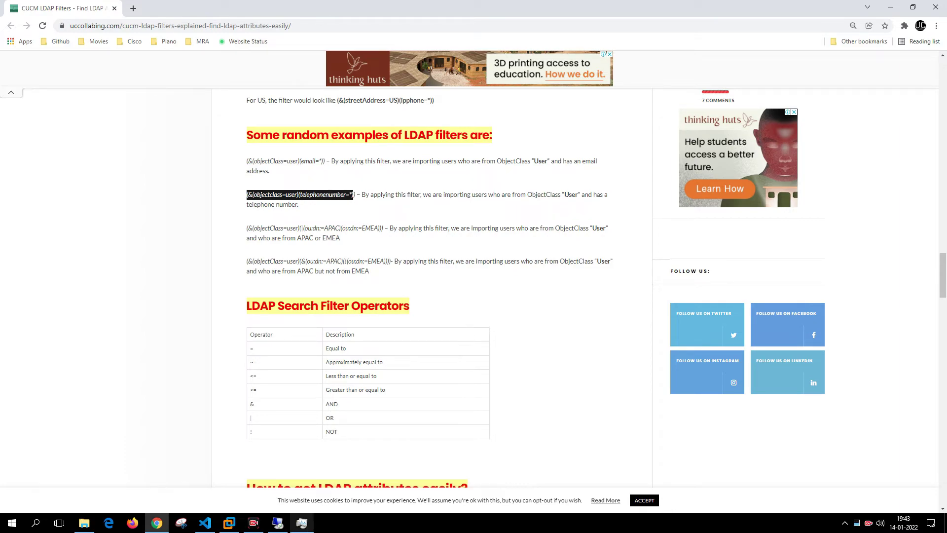
{"action": "left_click", "coordinate": [277, 523]}
{"action": "double_click", "coordinate": [418, 77]}
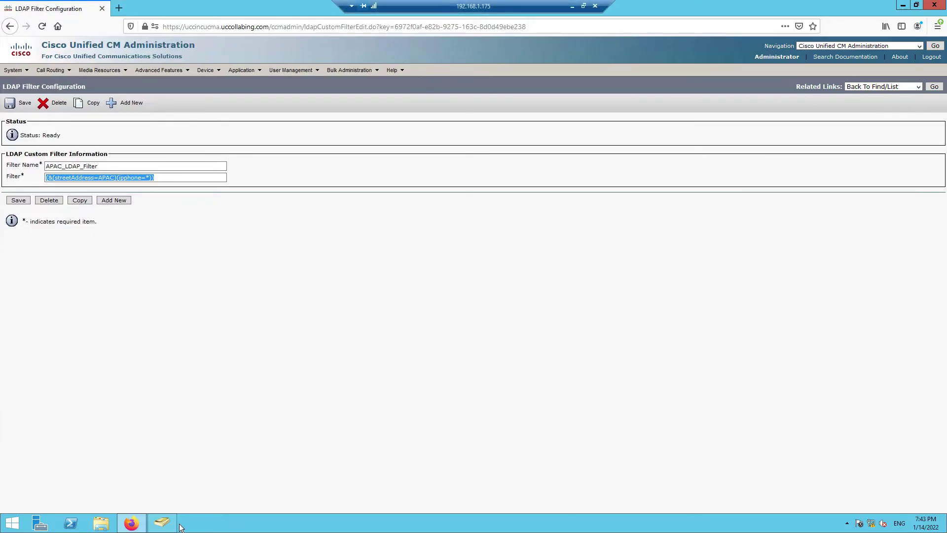
{"action": "left_click", "coordinate": [162, 523]}
Check Test 4 APAC's telephone numbers.
{"action": "double_click", "coordinate": [208, 287]}
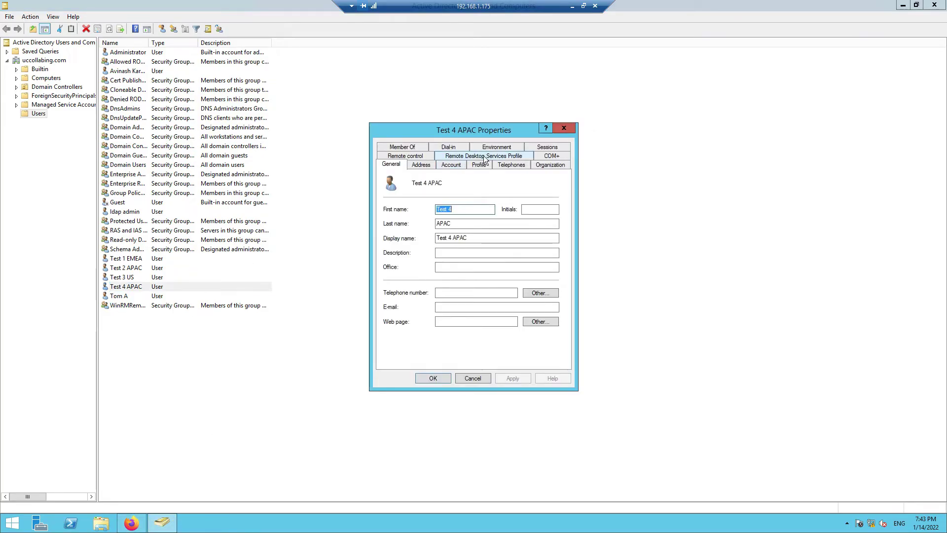
{"action": "left_click", "coordinate": [499, 165]}
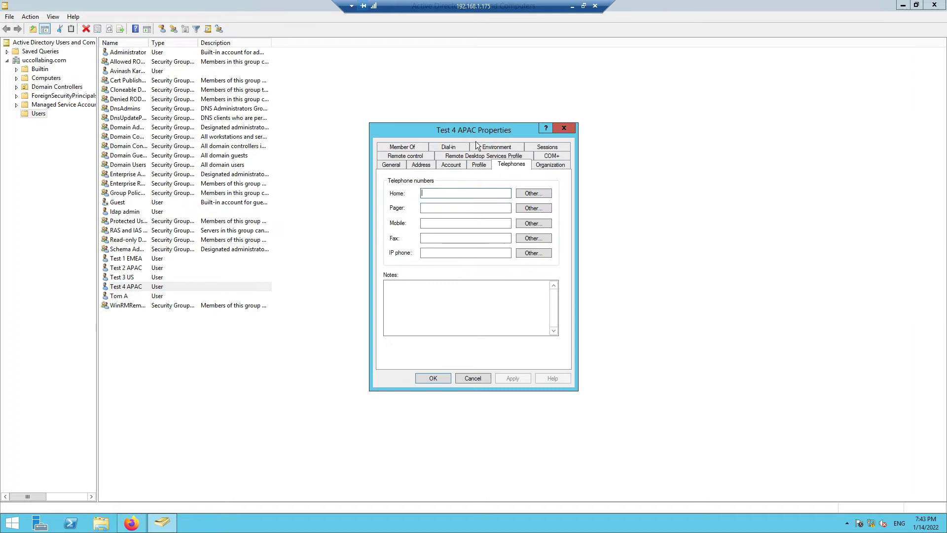
{"action": "left_click", "coordinate": [564, 129]}
Check Test 2 APAC's IP phone 88889 and street address APAC.
{"action": "double_click", "coordinate": [144, 268]}
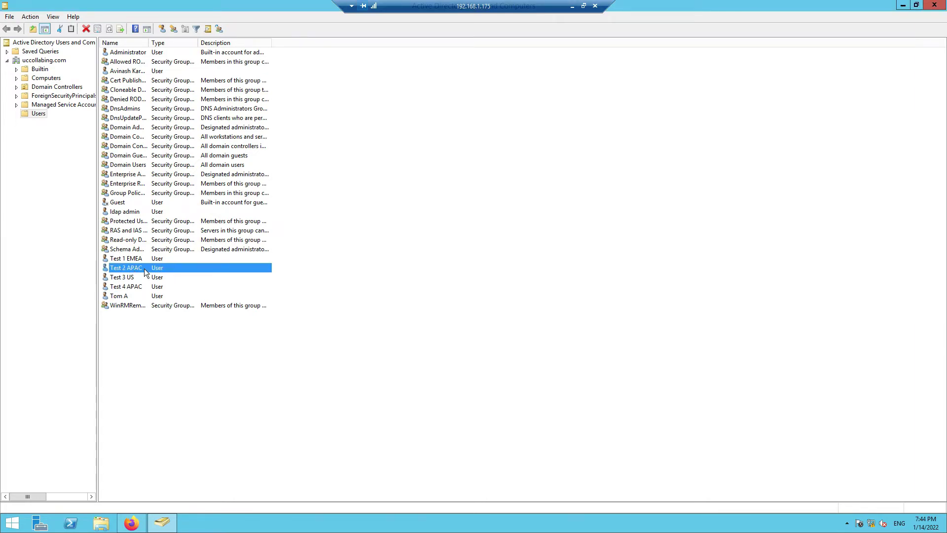
{"action": "left_click", "coordinate": [497, 165]}
{"action": "double_click", "coordinate": [421, 253]}
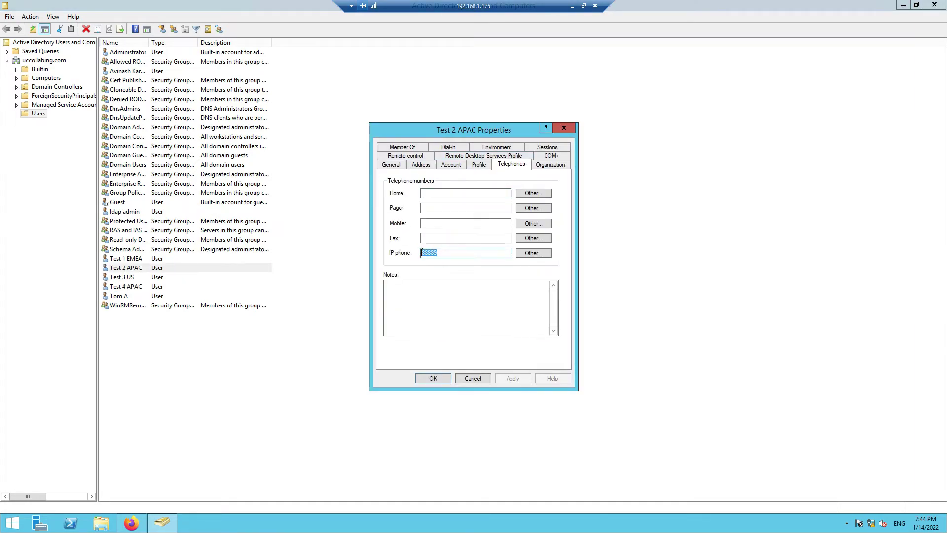
{"action": "left_click", "coordinate": [419, 165]}
{"action": "left_click", "coordinate": [388, 164]}
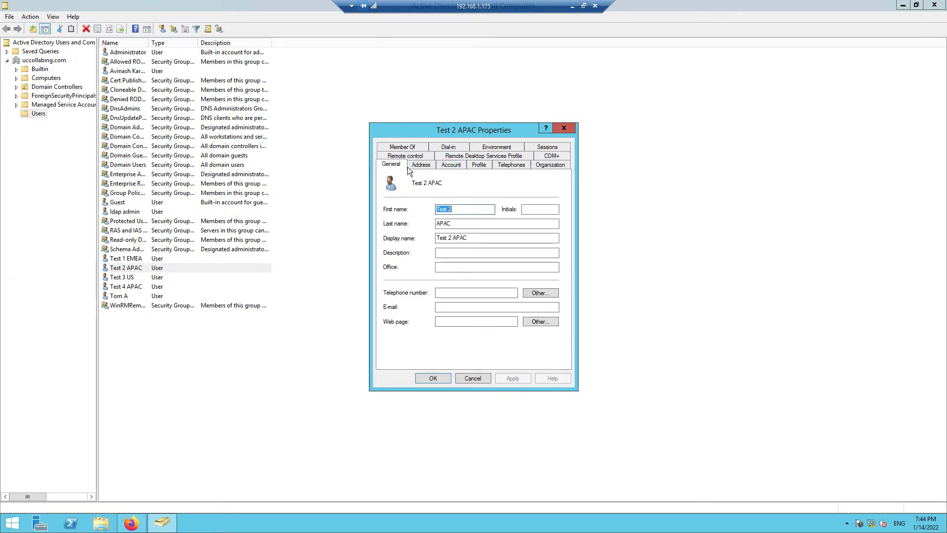
{"action": "left_click", "coordinate": [453, 293]}
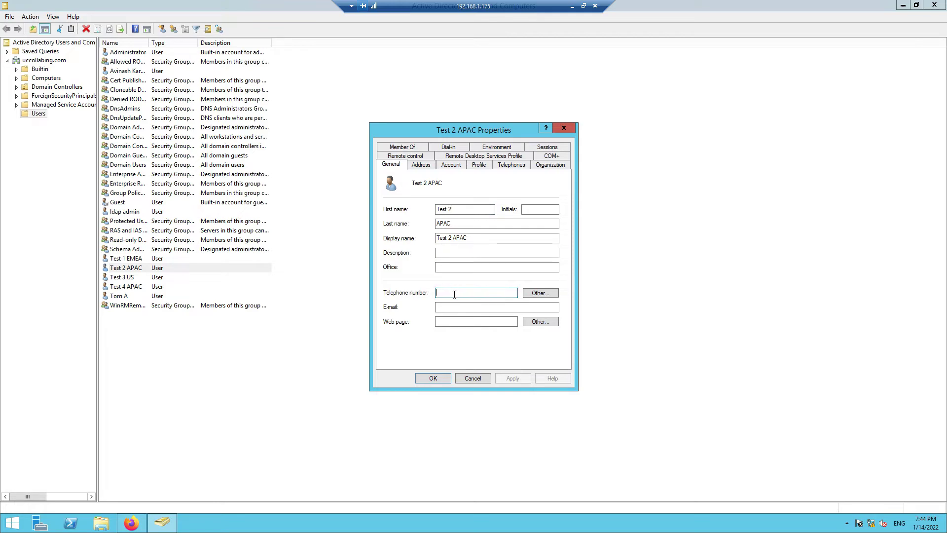
{"action": "left_click", "coordinate": [572, 6]}
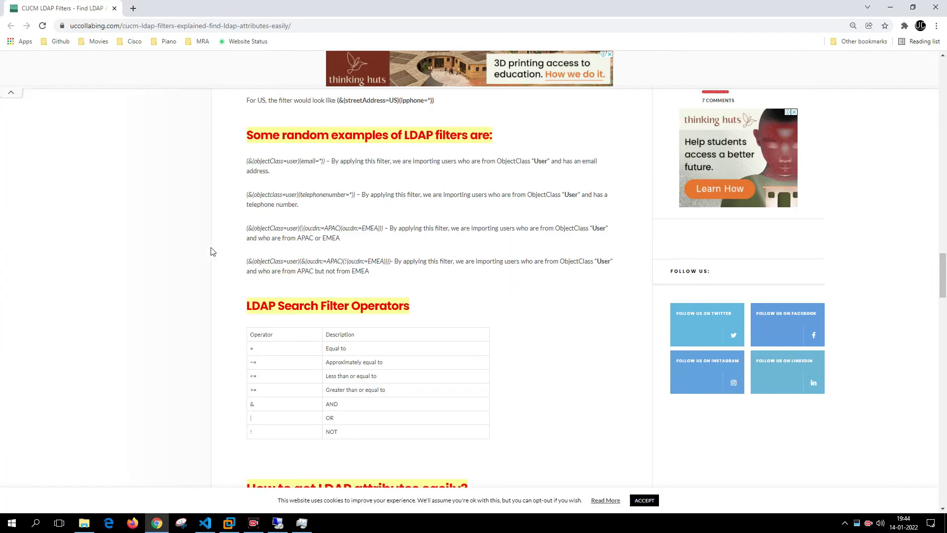
Review the LDAP filter examples, noting the telephonenumber and email attribute filters.
{"action": "triple_click", "coordinate": [270, 200]}
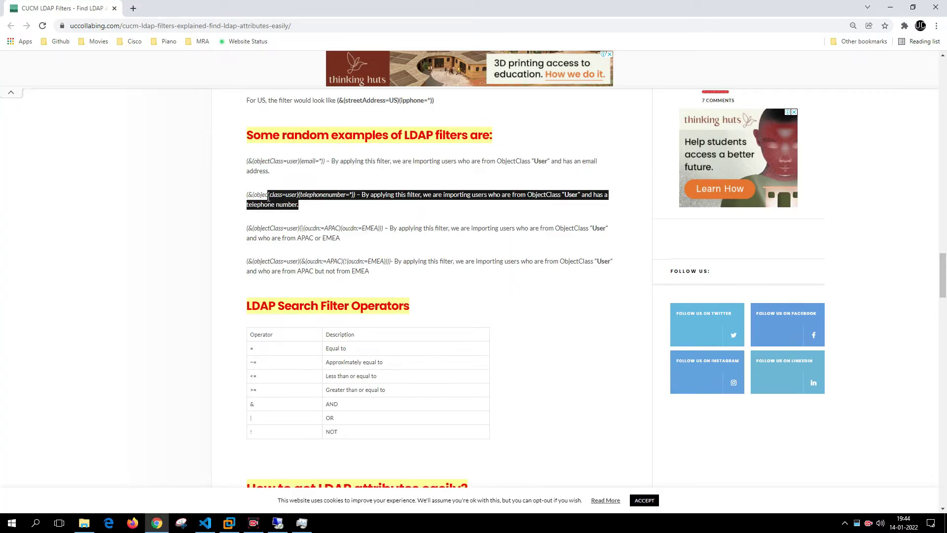
{"action": "left_click", "coordinate": [331, 254]}
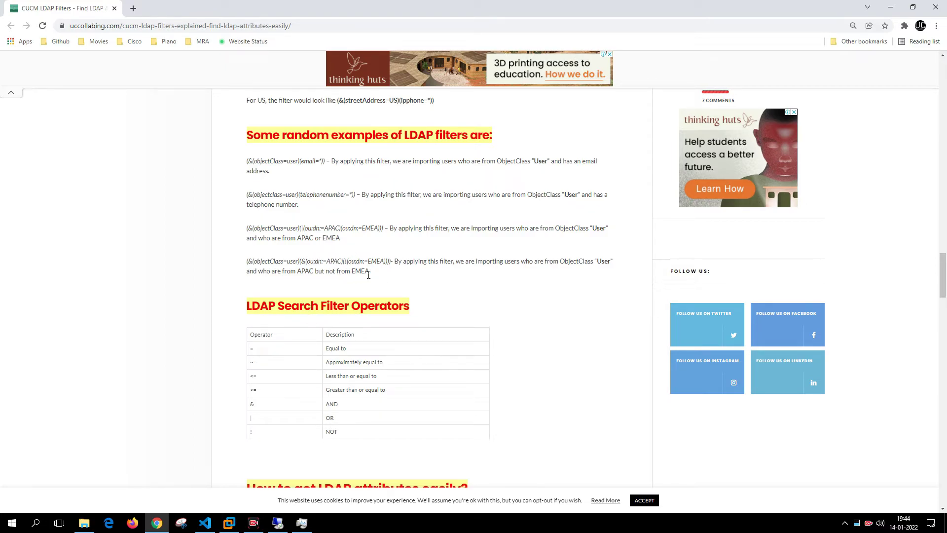
{"action": "scroll", "coordinate": [337, 269], "scroll_direction": "down", "scroll_amount": 2}
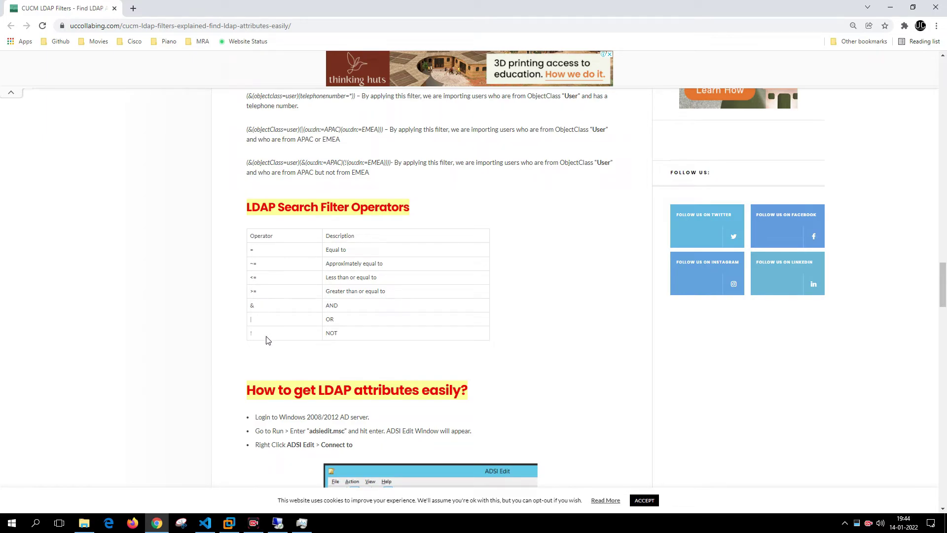
{"action": "scroll", "coordinate": [276, 286], "scroll_direction": "down", "scroll_amount": 4}
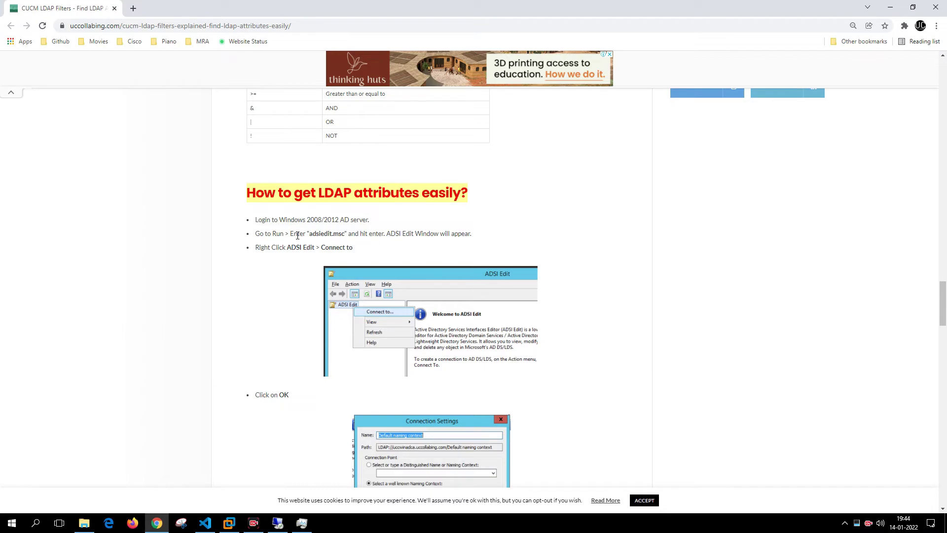
{"action": "scroll", "coordinate": [298, 235], "scroll_direction": "up", "scroll_amount": 4}
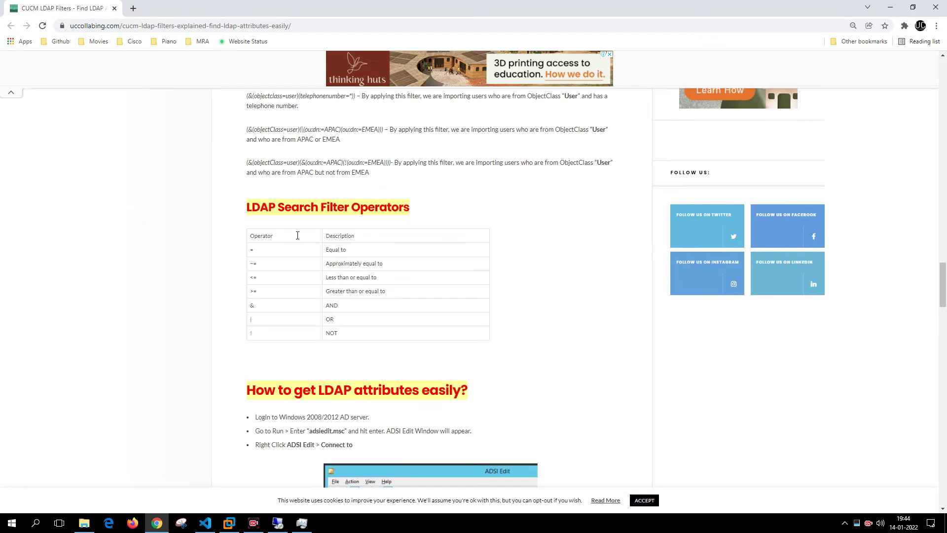
{"action": "scroll", "coordinate": [303, 209], "scroll_direction": "up", "scroll_amount": 2}
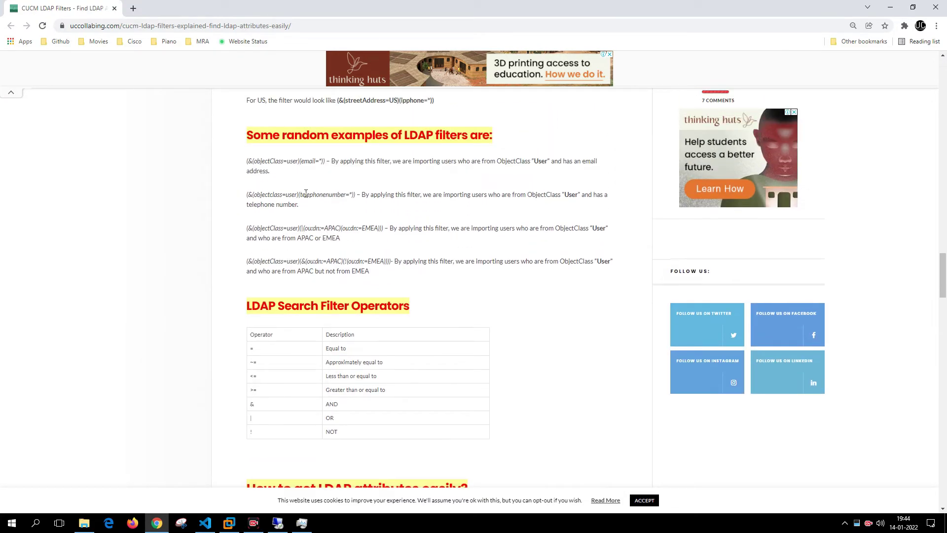
{"action": "double_click", "coordinate": [309, 194]}
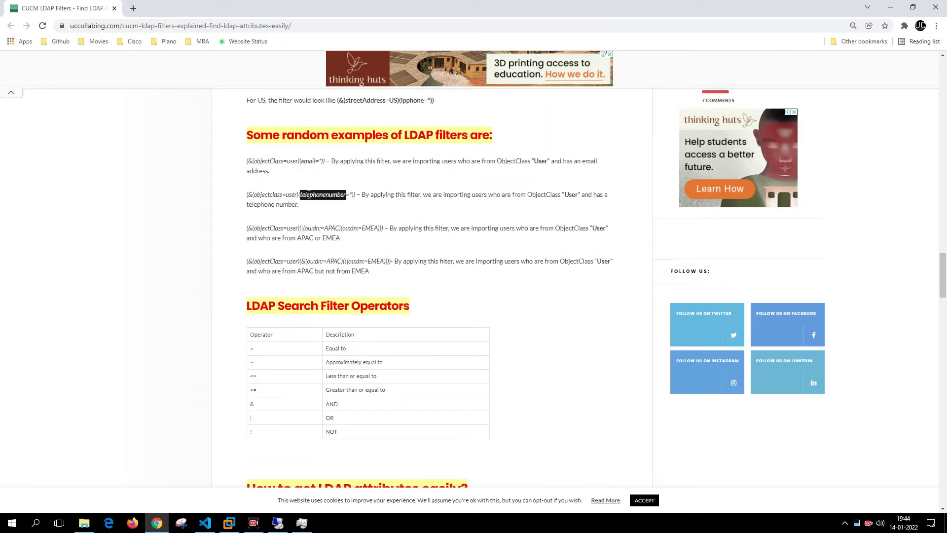
{"action": "double_click", "coordinate": [308, 161]}
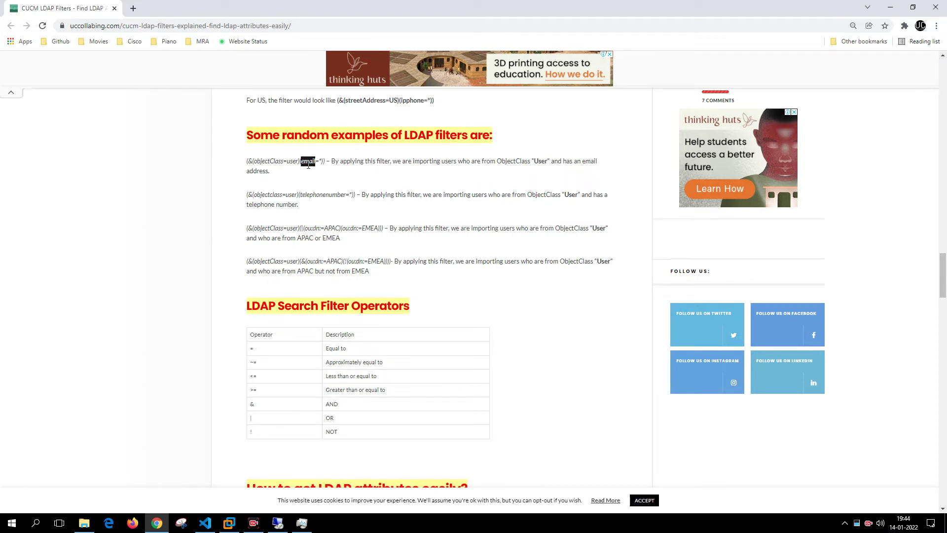
Maximize the remote server session and search its Start screen for 'adsi'.
{"action": "left_click", "coordinate": [278, 523]}
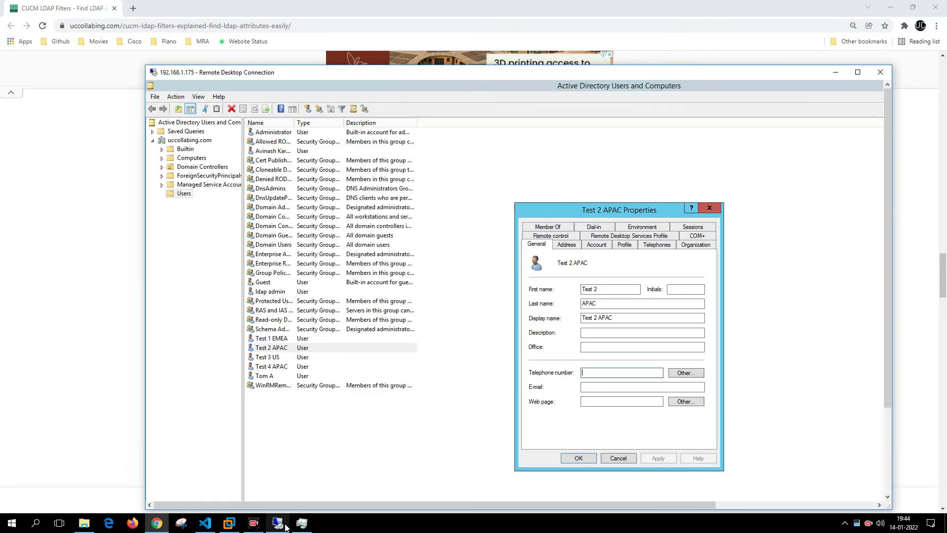
{"action": "double_click", "coordinate": [497, 75]}
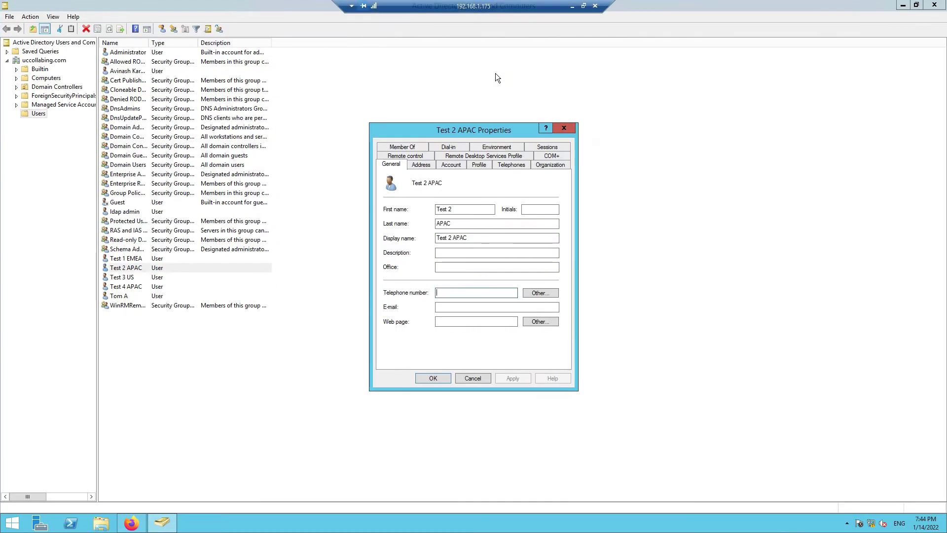
{"action": "key", "text": "super"}
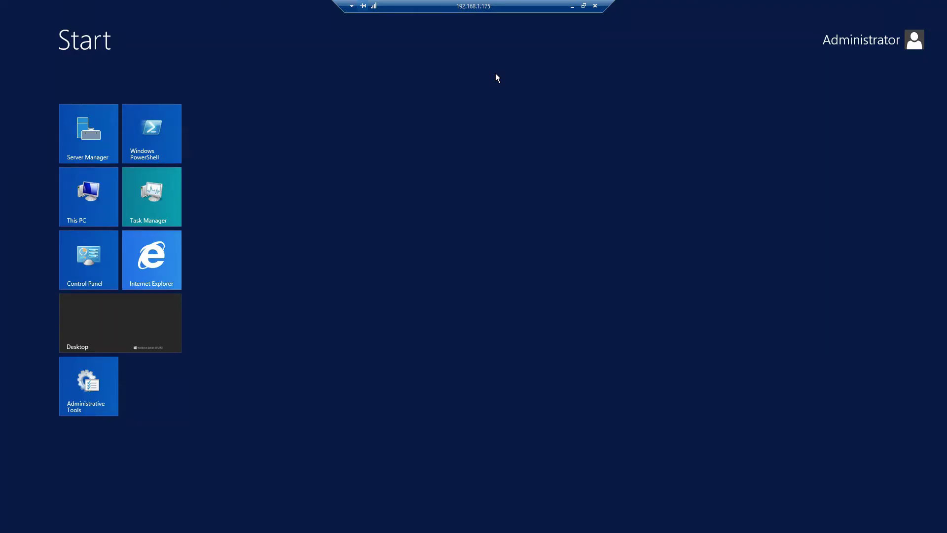
{"action": "type", "text": "adsi"}
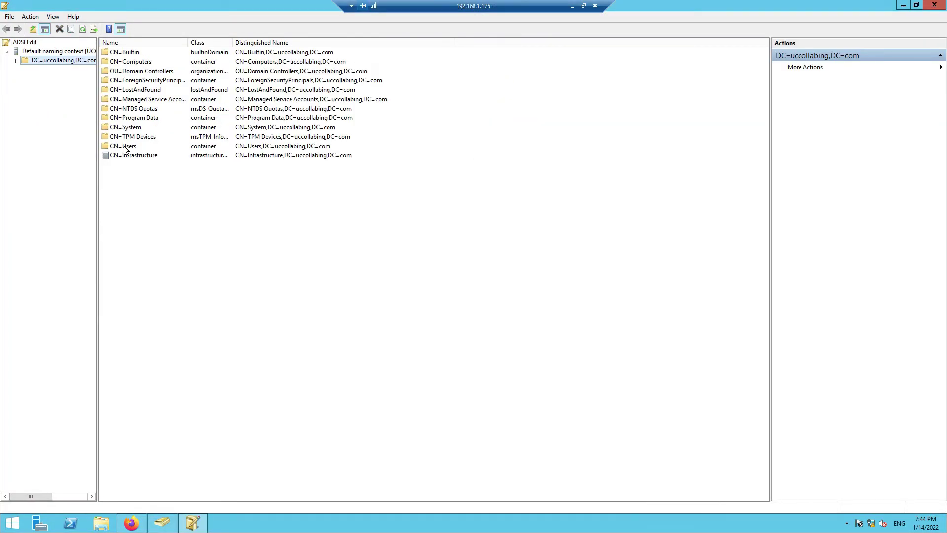
Open the Attribute Editor properties of CN=Test 2 APAC under CN=Users.
{"action": "double_click", "coordinate": [124, 146]}
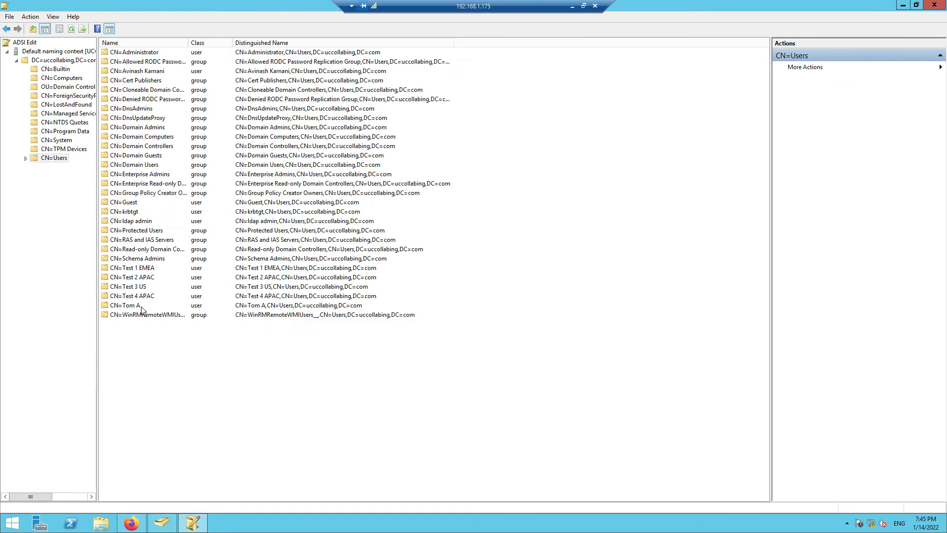
{"action": "double_click", "coordinate": [138, 280]}
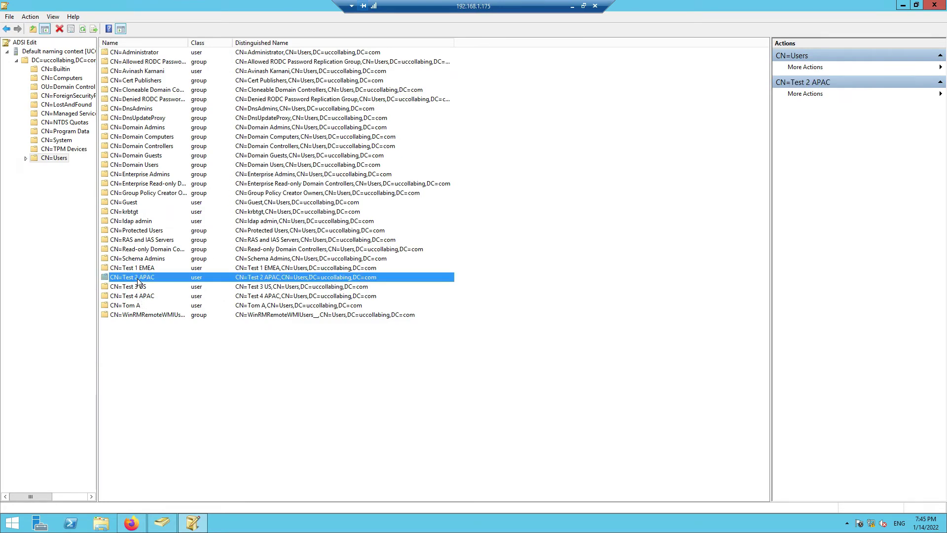
{"action": "right_click", "coordinate": [72, 377]}
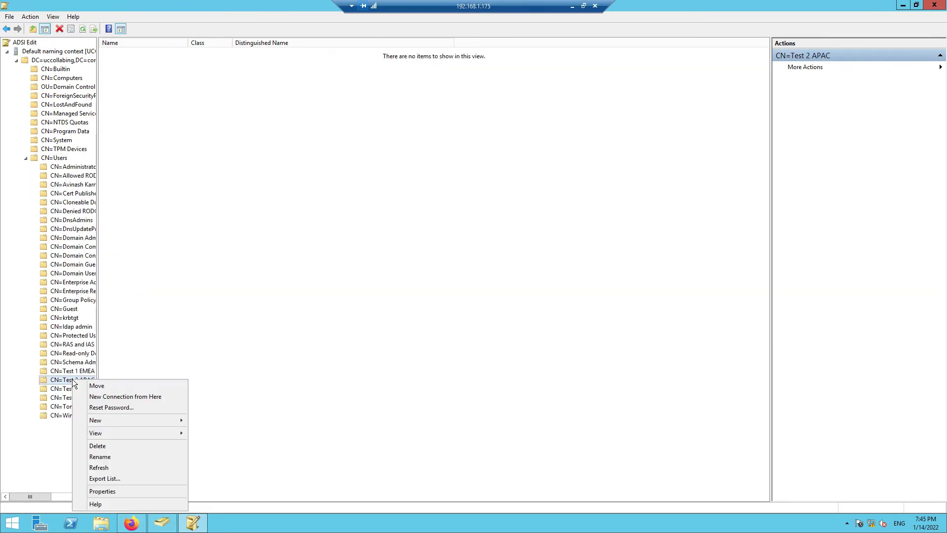
{"action": "left_click", "coordinate": [107, 491]}
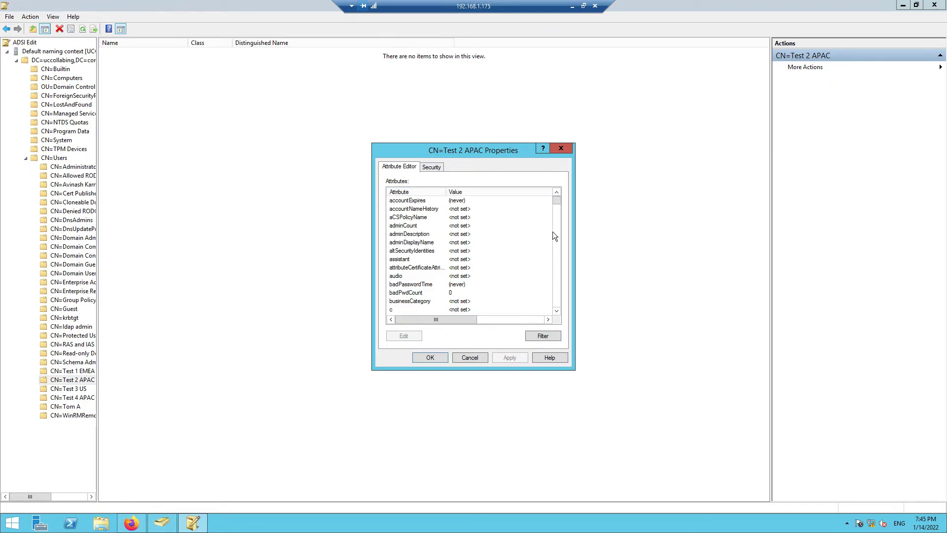
Filter Test 2 APAC's attribute list to only writable attributes that have values.
{"action": "mouse_move", "coordinate": [559, 201]}
{"action": "left_mouse_down"}
{"action": "mouse_move", "coordinate": [572, 310]}
{"action": "mouse_move", "coordinate": [564, 192]}
{"action": "left_mouse_up"}
{"action": "scroll", "coordinate": [507, 227], "scroll_direction": "down", "scroll_amount": 3}
{"action": "scroll", "coordinate": [507, 227], "scroll_direction": "up", "scroll_amount": 3}
{"action": "scroll", "coordinate": [431, 208], "scroll_direction": "down", "scroll_amount": 2}
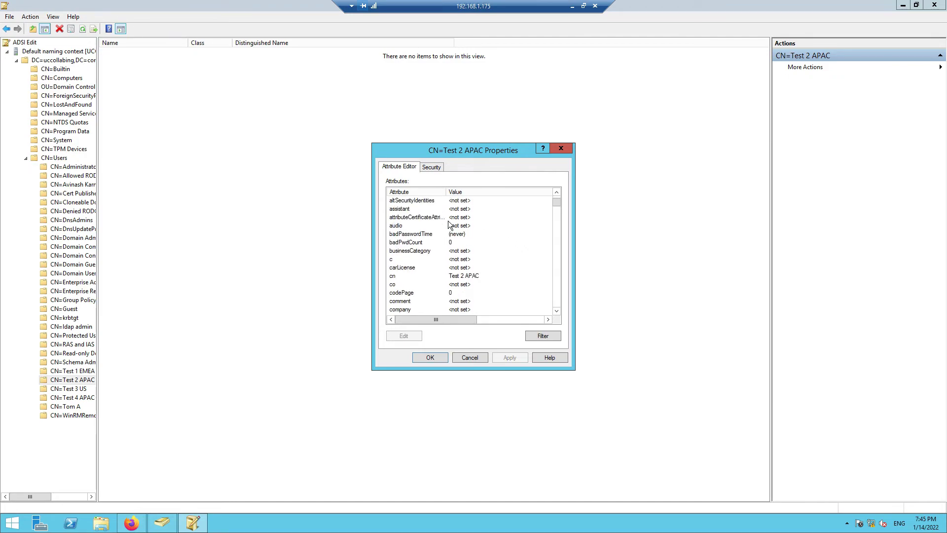
{"action": "left_click", "coordinate": [553, 336]}
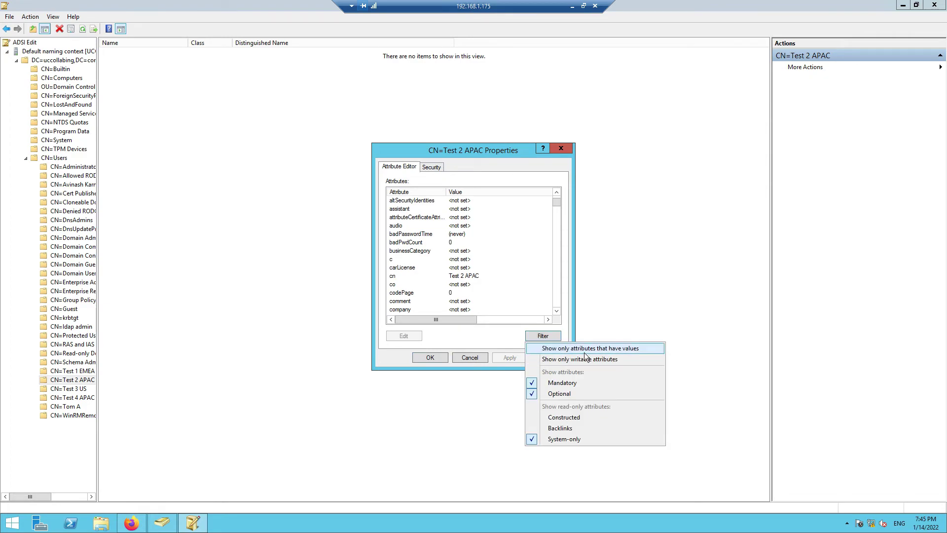
{"action": "left_click", "coordinate": [626, 348]}
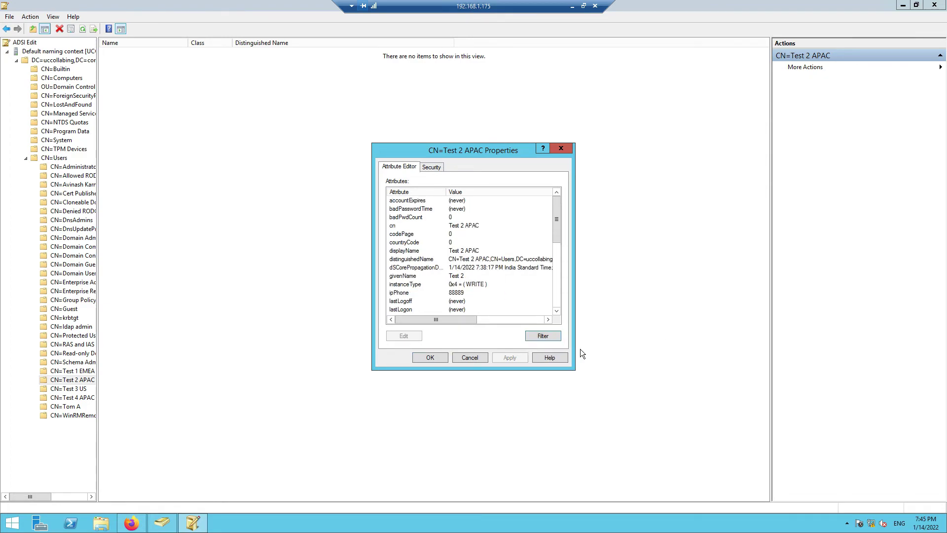
{"action": "left_click", "coordinate": [555, 341]}
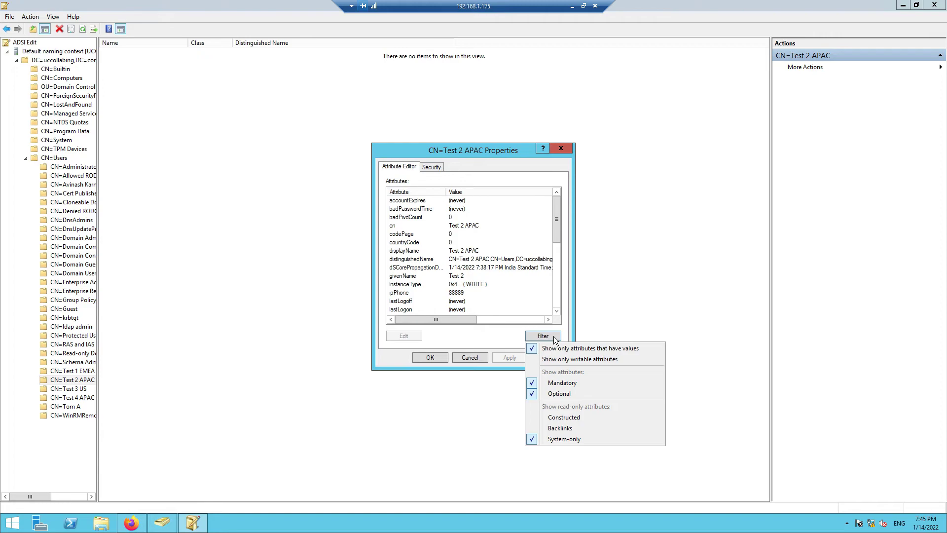
{"action": "left_click", "coordinate": [568, 359]}
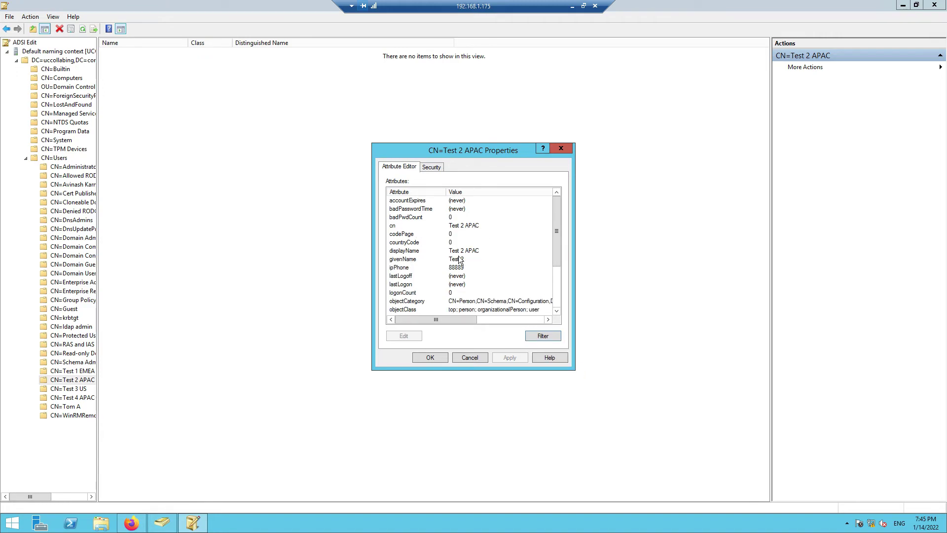
Confirm ipPhone is 88889, then open Test 2 APAC in Active Directory Users and Computers.
{"action": "left_click", "coordinate": [423, 267]}
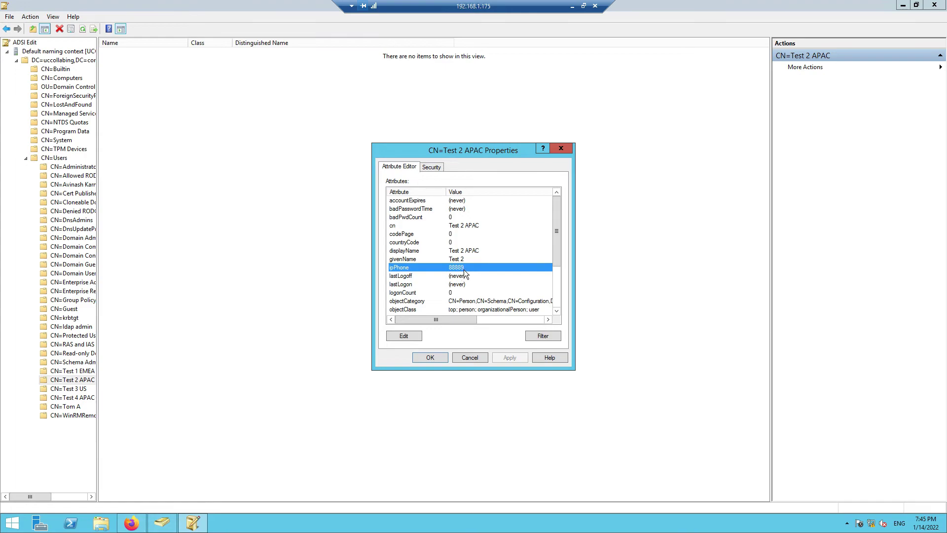
{"action": "left_click", "coordinate": [161, 522]}
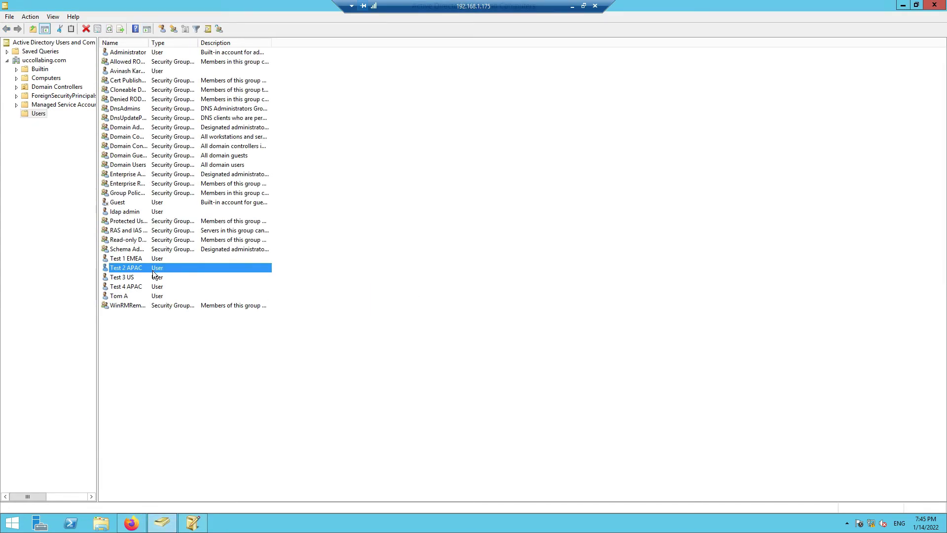
{"action": "double_click", "coordinate": [152, 270]}
Check Test 2 APAC's IP phone 88889 on the Telephones tab against ADSI Edit.
{"action": "left_click", "coordinate": [496, 167]}
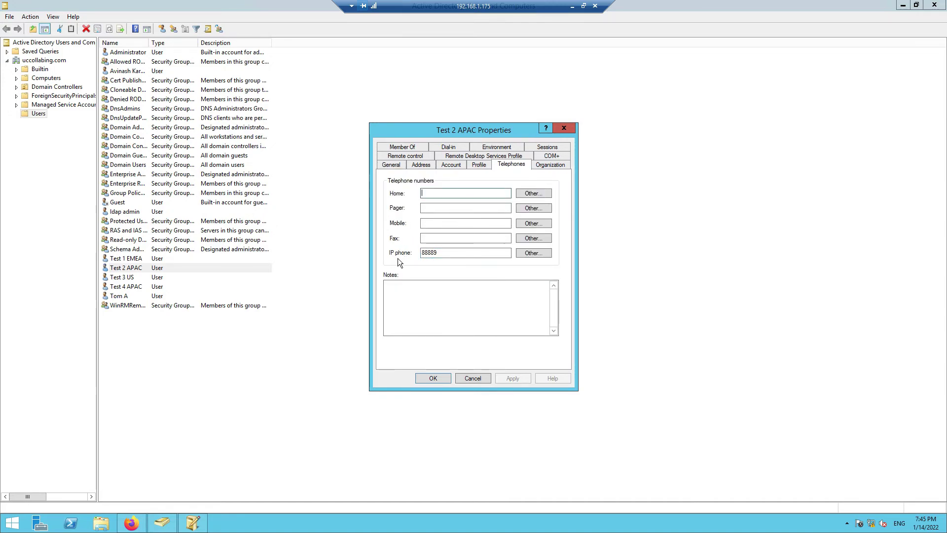
{"action": "left_click", "coordinate": [204, 524]}
{"action": "left_click", "coordinate": [193, 523]}
{"action": "left_click", "coordinate": [193, 523]}
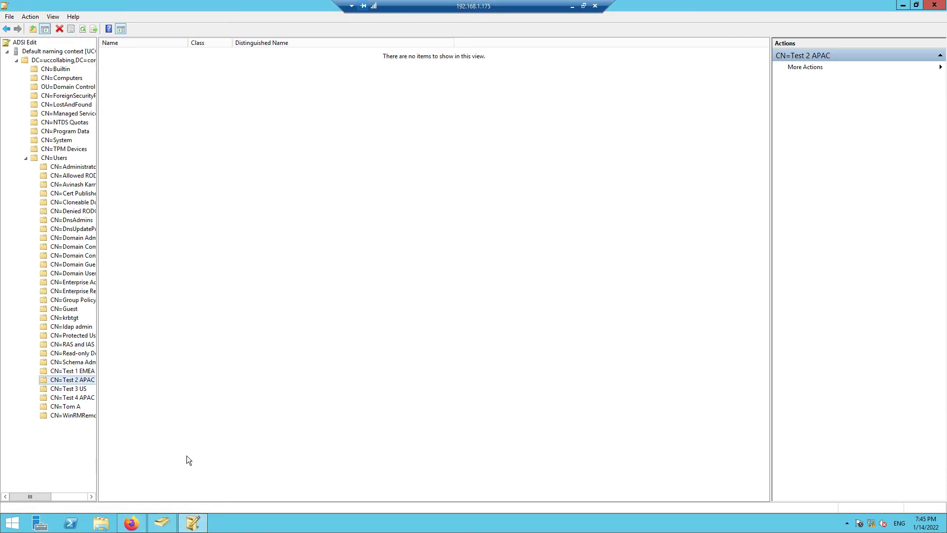
Reopen Test 2 APAC's ADSI attributes, verify streetAddress APAC, close them, and return to ADUC.
{"action": "right_click", "coordinate": [81, 381]}
{"action": "left_click", "coordinate": [105, 363]}
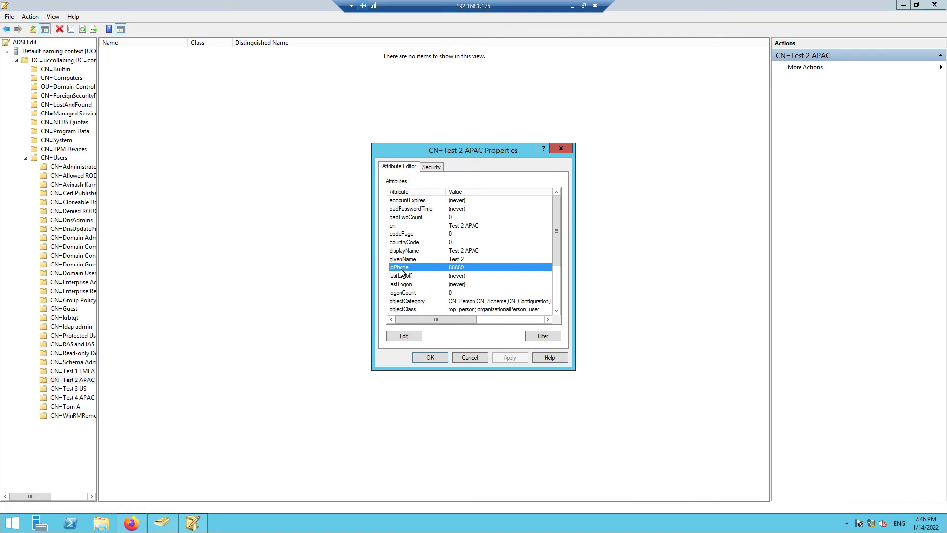
{"action": "scroll", "coordinate": [454, 289], "scroll_direction": "down", "scroll_amount": 2}
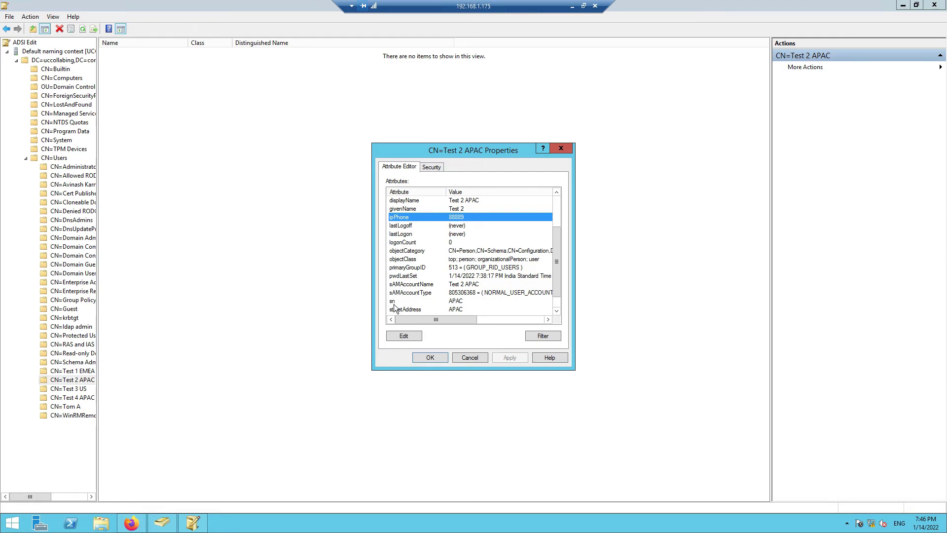
{"action": "scroll", "coordinate": [398, 309], "scroll_direction": "down", "scroll_amount": 1}
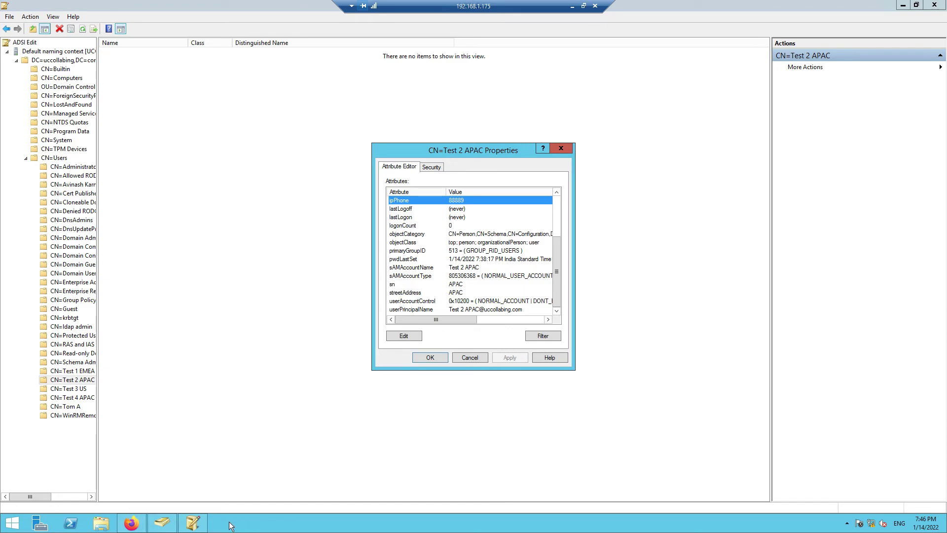
{"action": "left_click", "coordinate": [204, 523]}
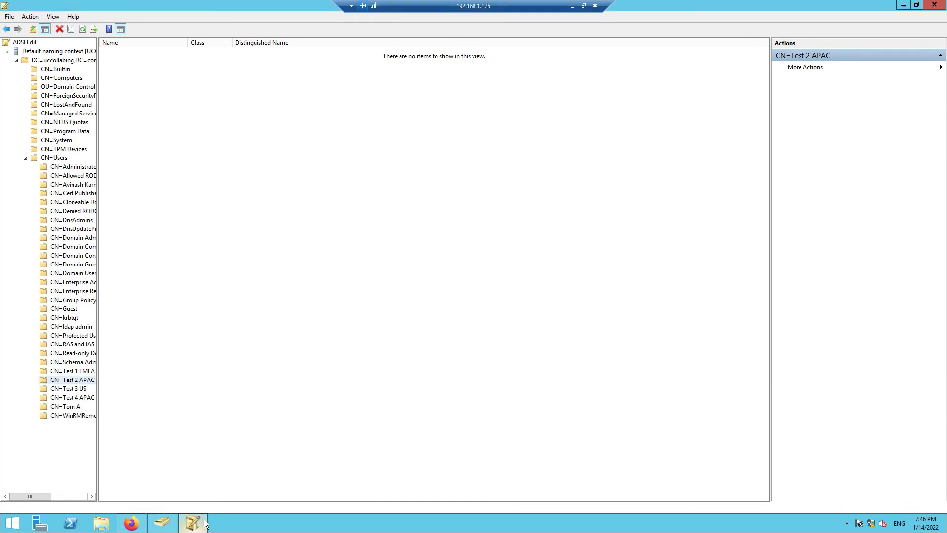
{"action": "left_click", "coordinate": [162, 522]}
Open Test 2 APAC's properties in ADUC and check the last name APAC on General.
{"action": "right_click", "coordinate": [157, 263]}
{"action": "right_click", "coordinate": [139, 271]}
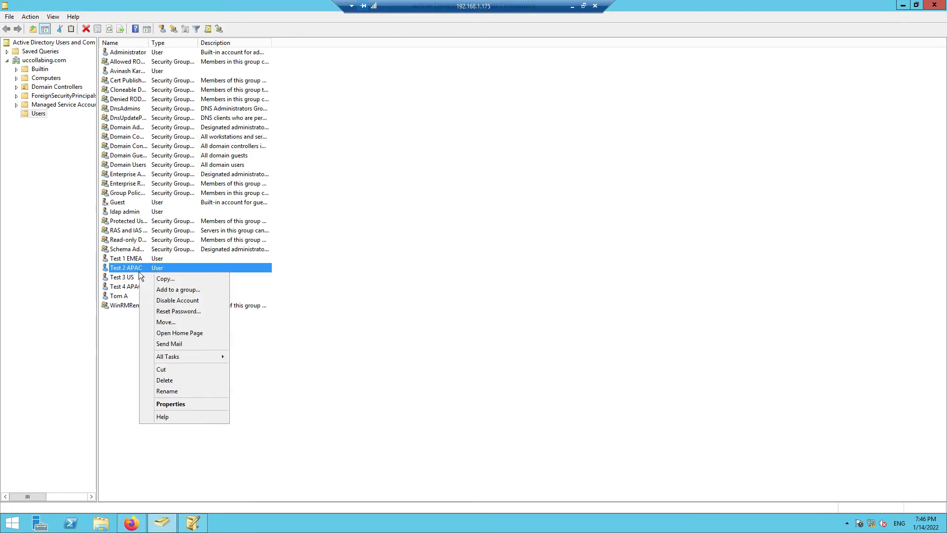
{"action": "left_click", "coordinate": [167, 405]}
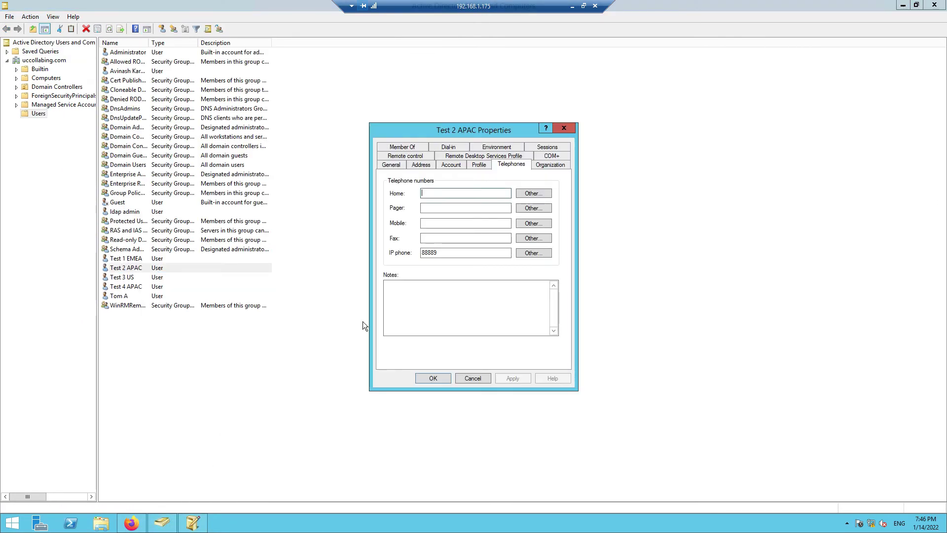
{"action": "left_click", "coordinate": [398, 164]}
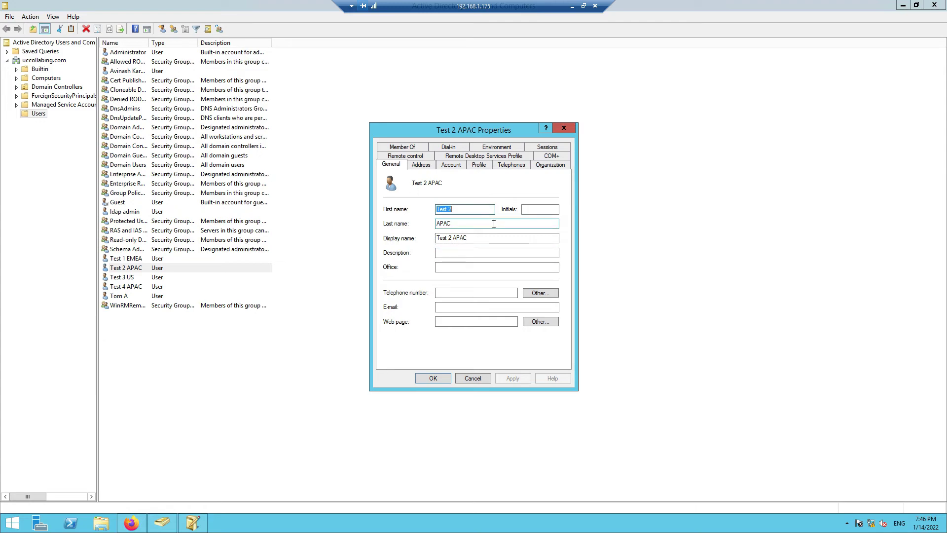
{"action": "double_click", "coordinate": [456, 225]}
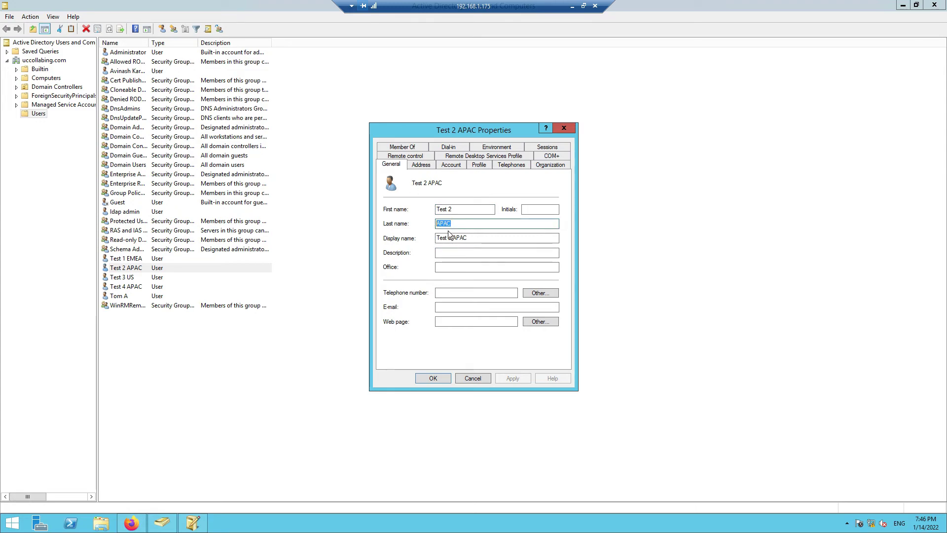
Compare the sn and streetAddress attributes of CN=Test 2 APAC in ADSI Edit.
{"action": "left_click", "coordinate": [187, 525]}
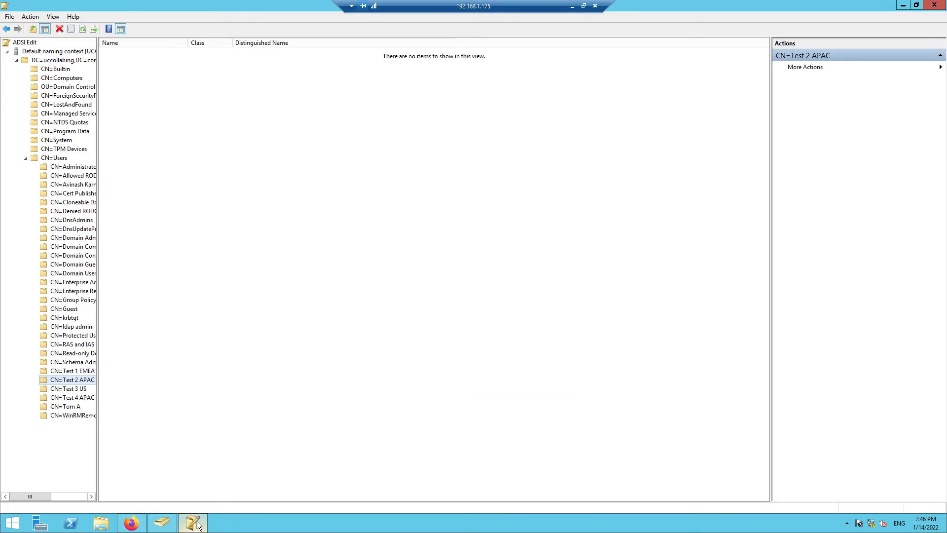
{"action": "right_click", "coordinate": [82, 380]}
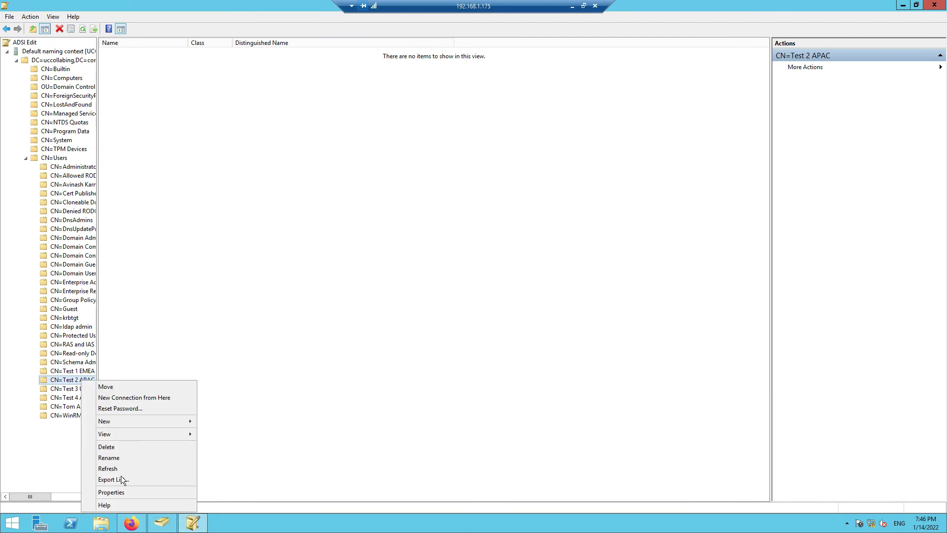
{"action": "left_click", "coordinate": [126, 492]}
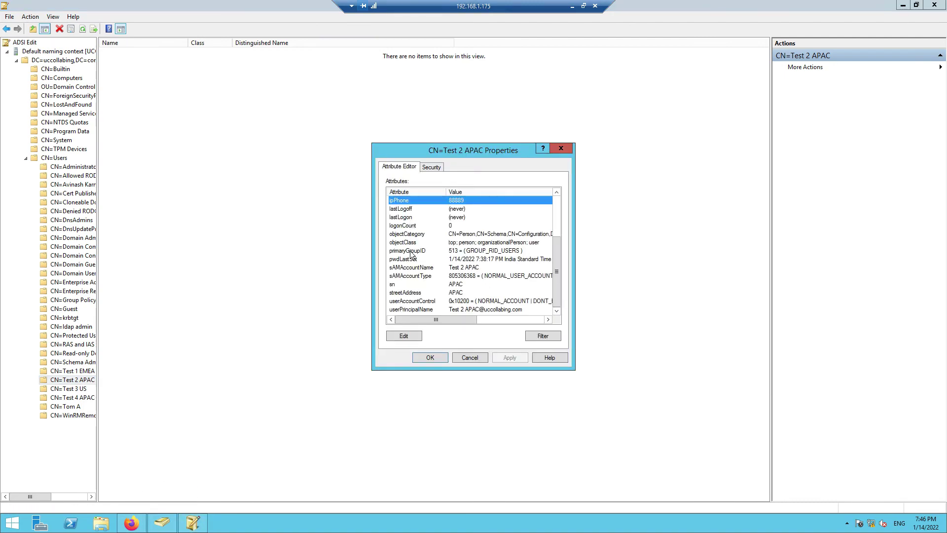
{"action": "left_click", "coordinate": [412, 285]}
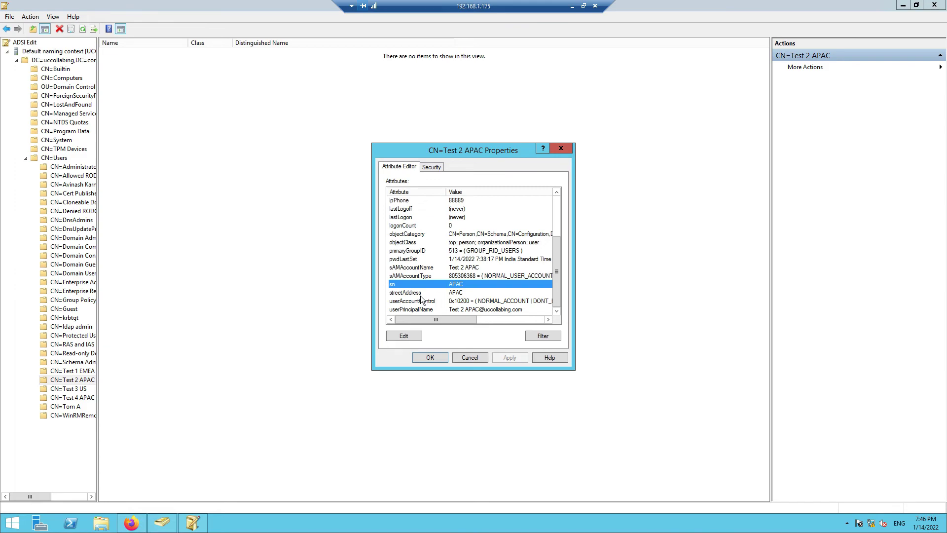
{"action": "left_click", "coordinate": [423, 294]}
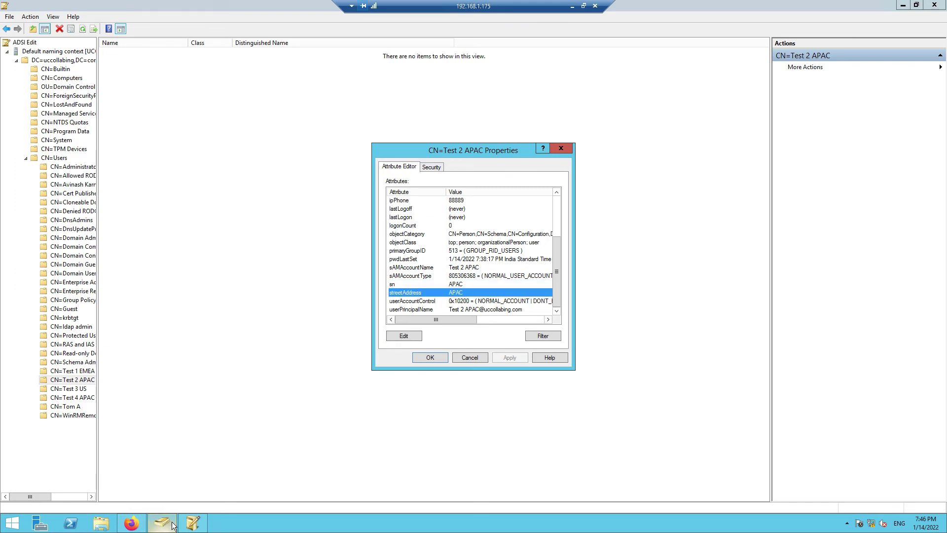
{"action": "key", "text": "Escape"}
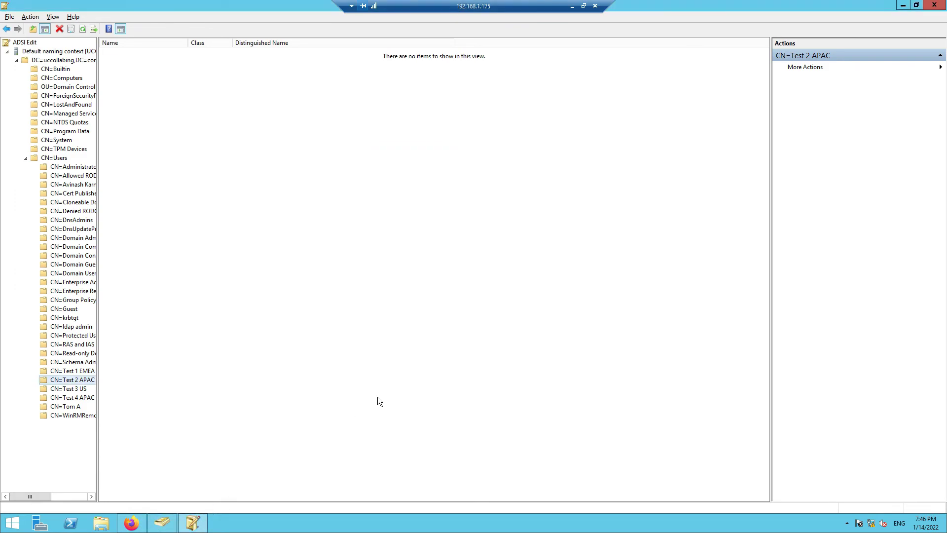
{"action": "key", "text": "alt+Tab"}
Check street APAC on Test 2 APAC's Address tab, then return to its ADSI Edit entry.
{"action": "left_click", "coordinate": [168, 523]}
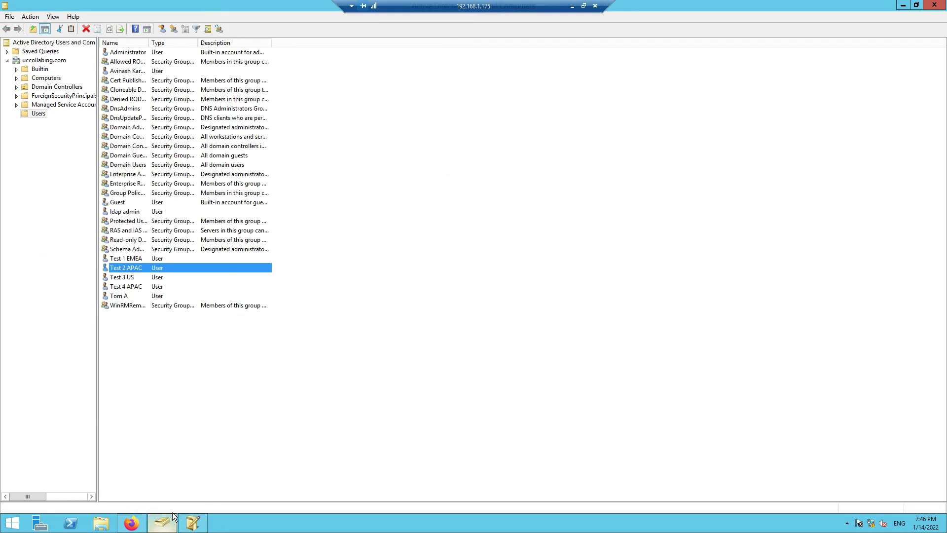
{"action": "right_click", "coordinate": [149, 268]}
{"action": "left_click", "coordinate": [168, 402]}
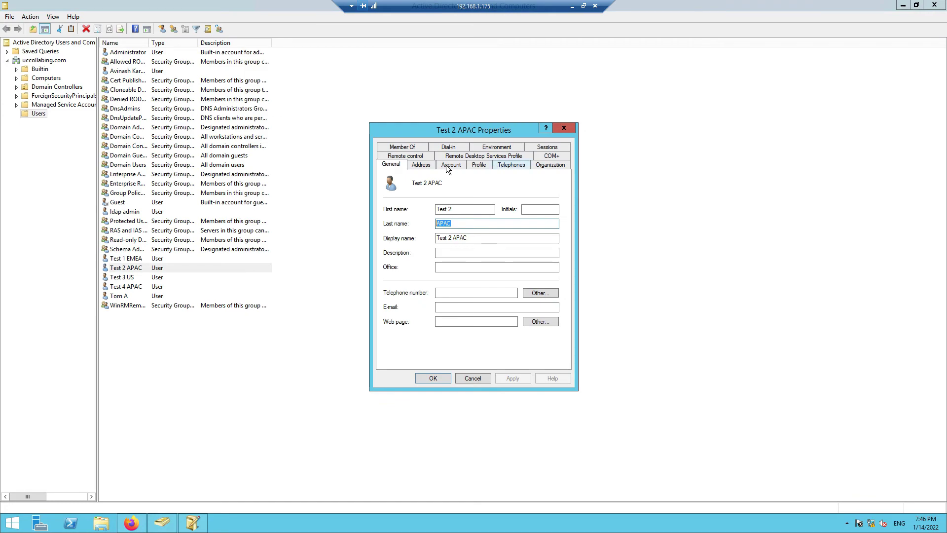
{"action": "left_click", "coordinate": [422, 165]}
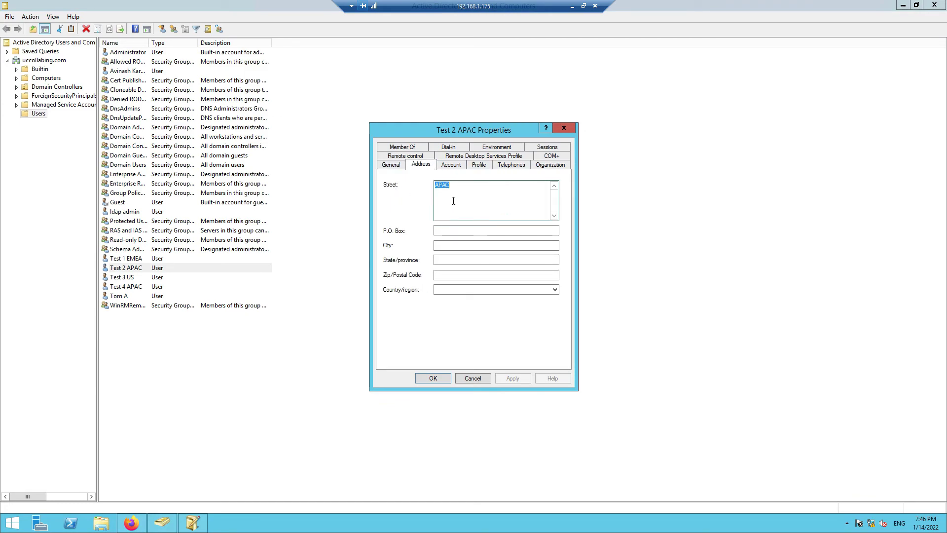
{"action": "left_click", "coordinate": [193, 522]}
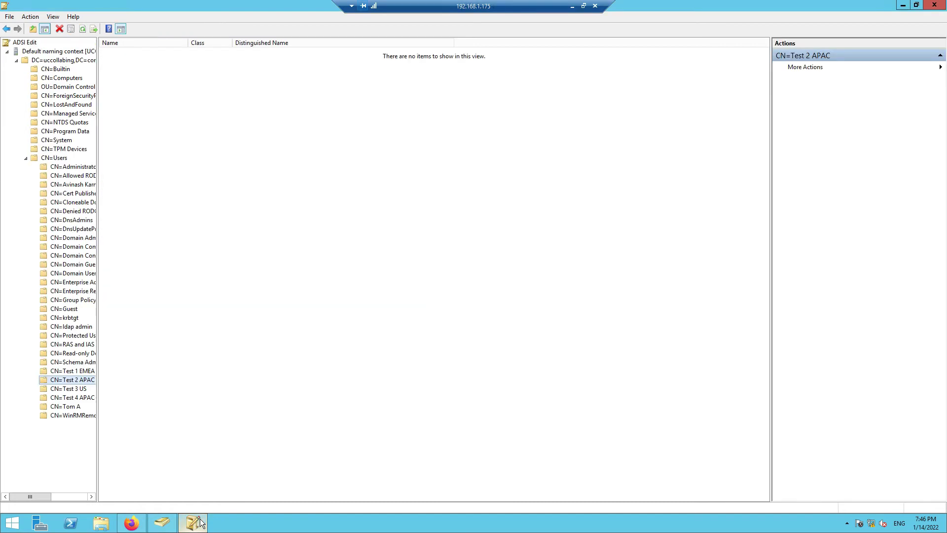
{"action": "right_click", "coordinate": [82, 384]}
{"action": "left_click", "coordinate": [96, 492]}
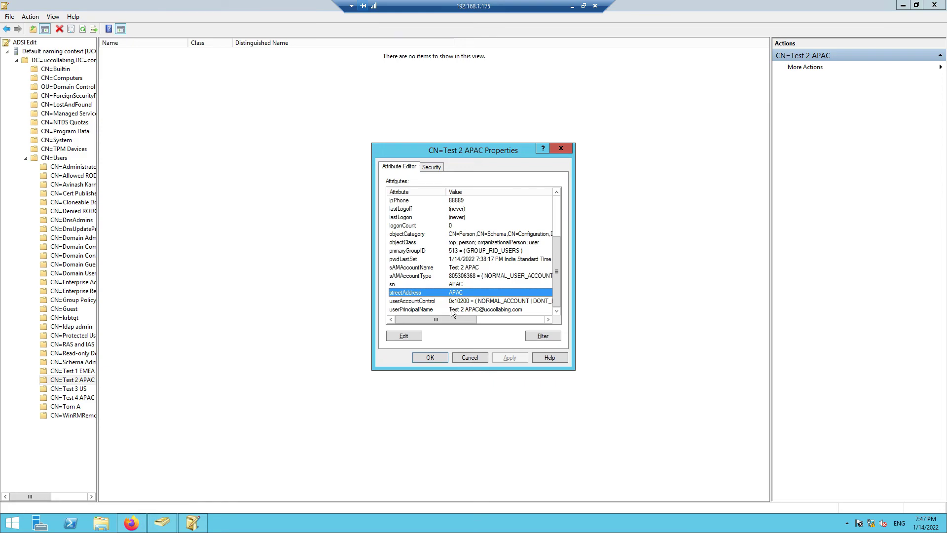
{"action": "scroll", "coordinate": [453, 308], "scroll_direction": "up", "scroll_amount": 3}
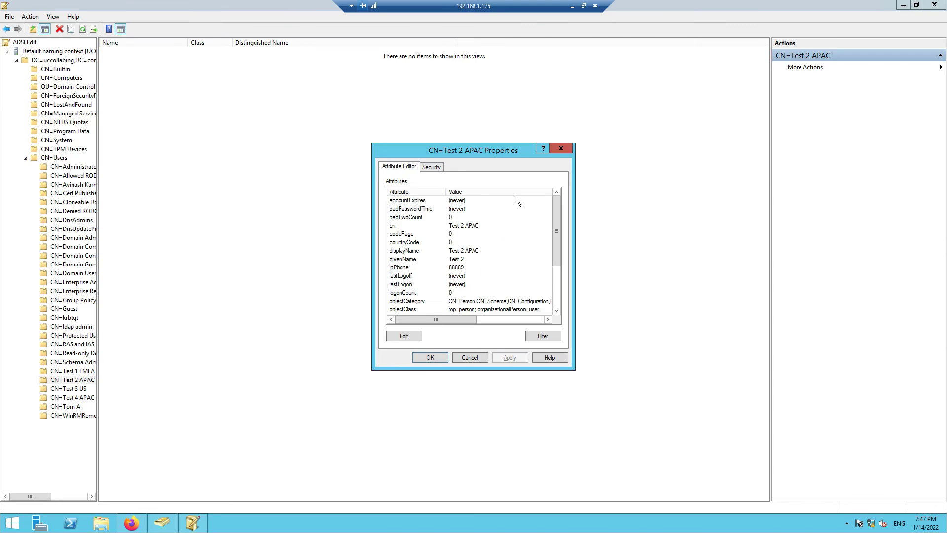
{"action": "left_click", "coordinate": [560, 149]}
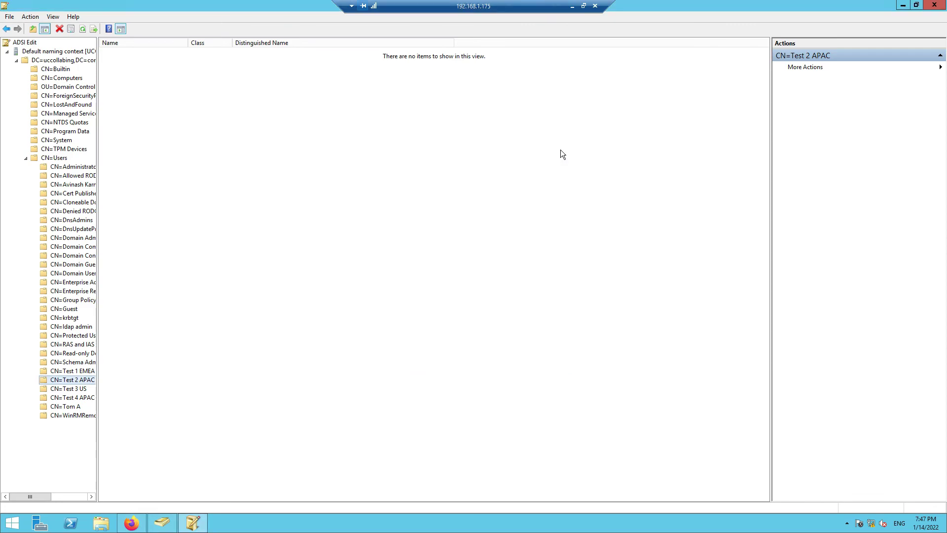
{"action": "key", "text": "super"}
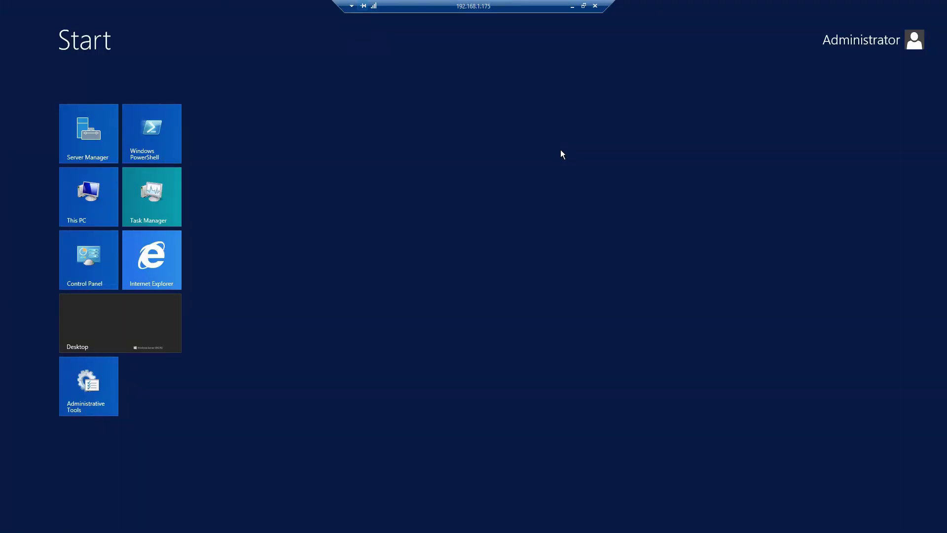
{"action": "type", "text": "ad"}
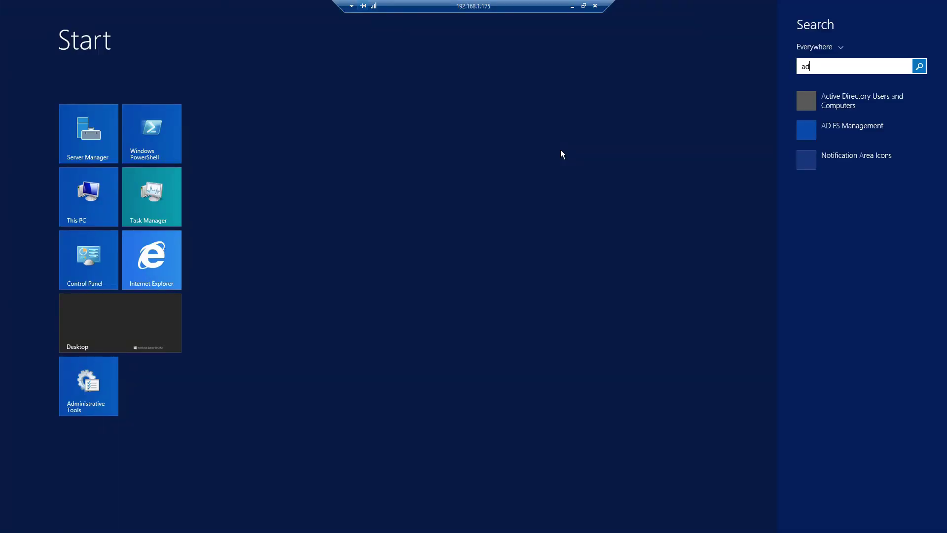
{"action": "type", "text": "se"}
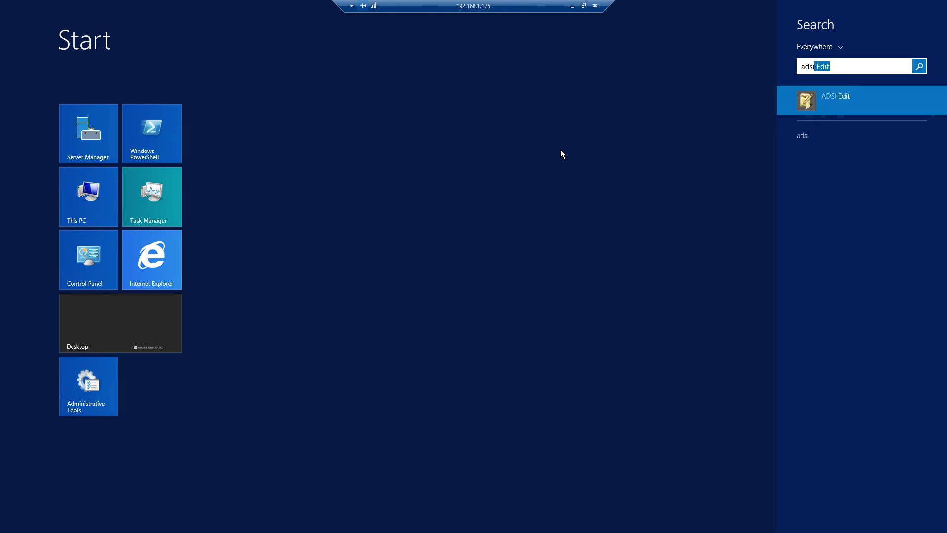
{"action": "left_click", "coordinate": [839, 111]}
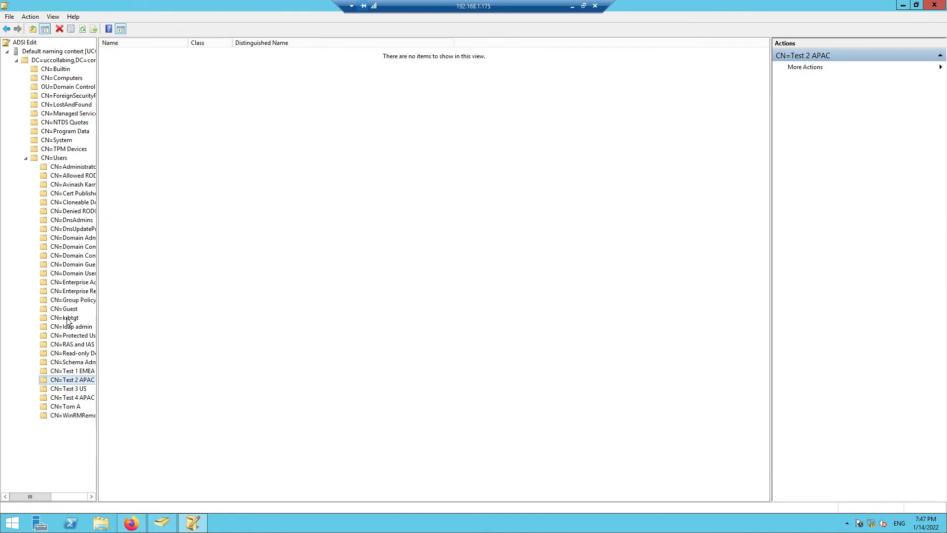
Review another CN=Users account's attributes in the Attribute Editor.
{"action": "right_click", "coordinate": [69, 185]}
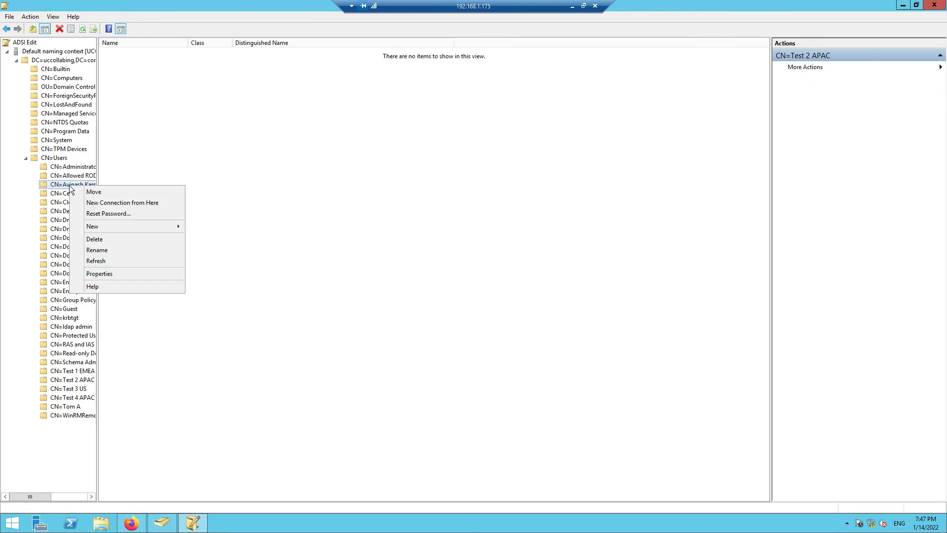
{"action": "left_click", "coordinate": [99, 273]}
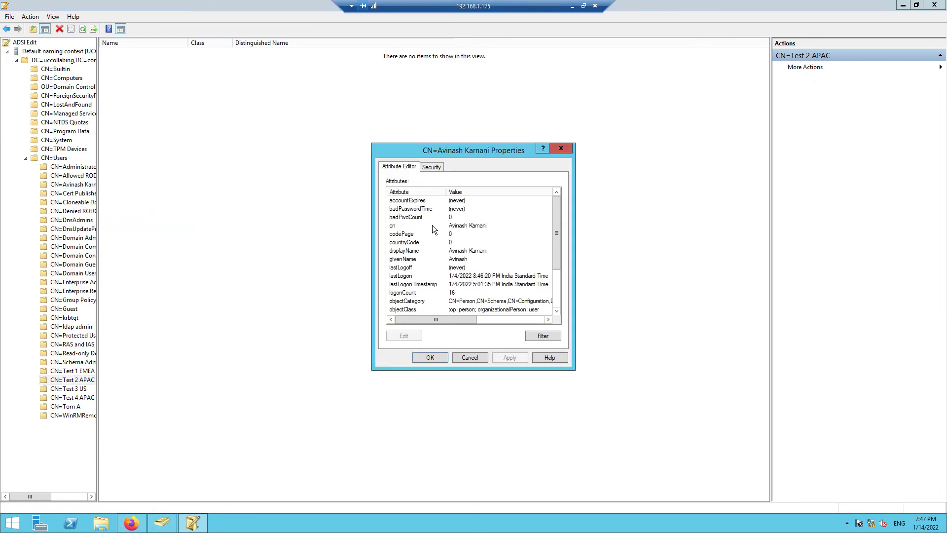
{"action": "scroll", "coordinate": [535, 262], "scroll_direction": "down", "scroll_amount": 3}
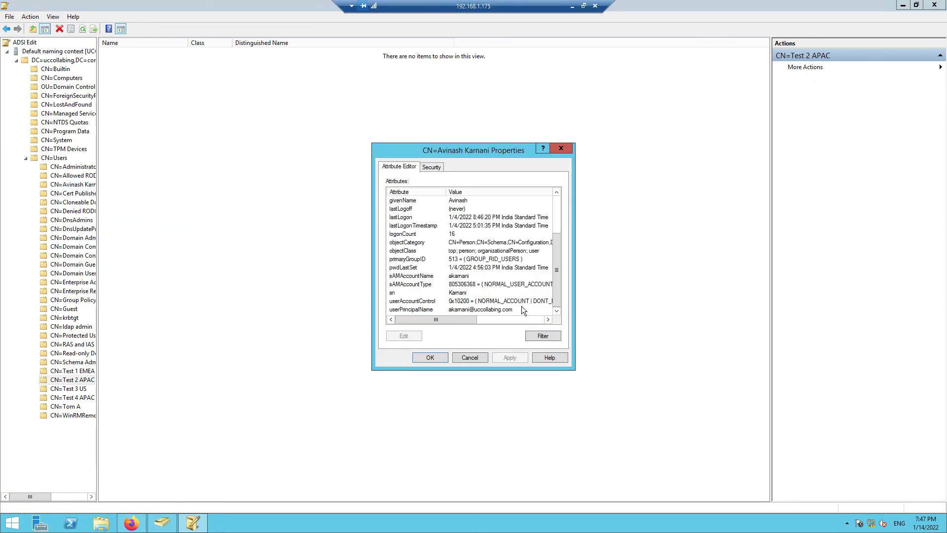
{"action": "scroll", "coordinate": [516, 307], "scroll_direction": "up", "scroll_amount": 2}
{"action": "scroll", "coordinate": [508, 309], "scroll_direction": "down", "scroll_amount": 2}
Return to the Chrome LDAP article's section on getting LDAP attributes.
{"action": "left_click", "coordinate": [583, 5]}
{"action": "left_click", "coordinate": [142, 324]}
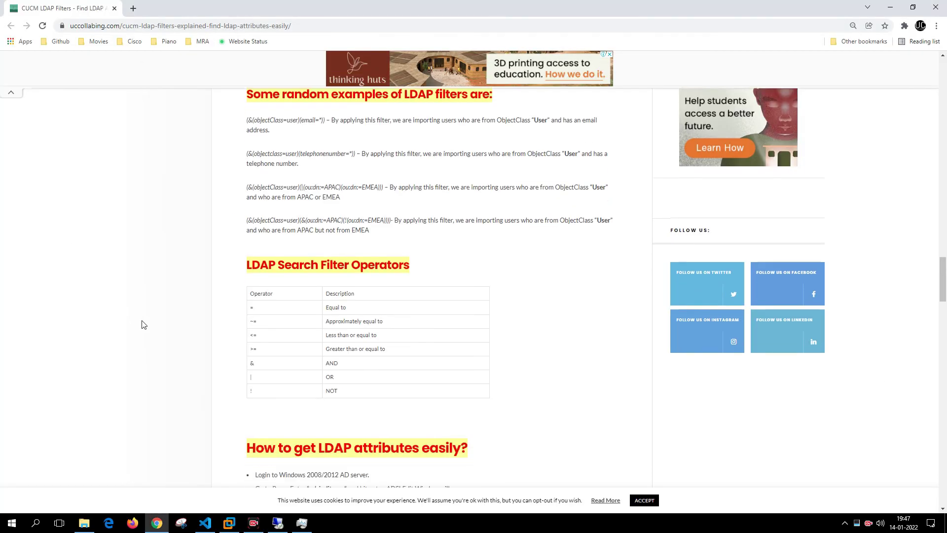
{"action": "scroll", "coordinate": [142, 324], "scroll_direction": "down", "scroll_amount": 20}
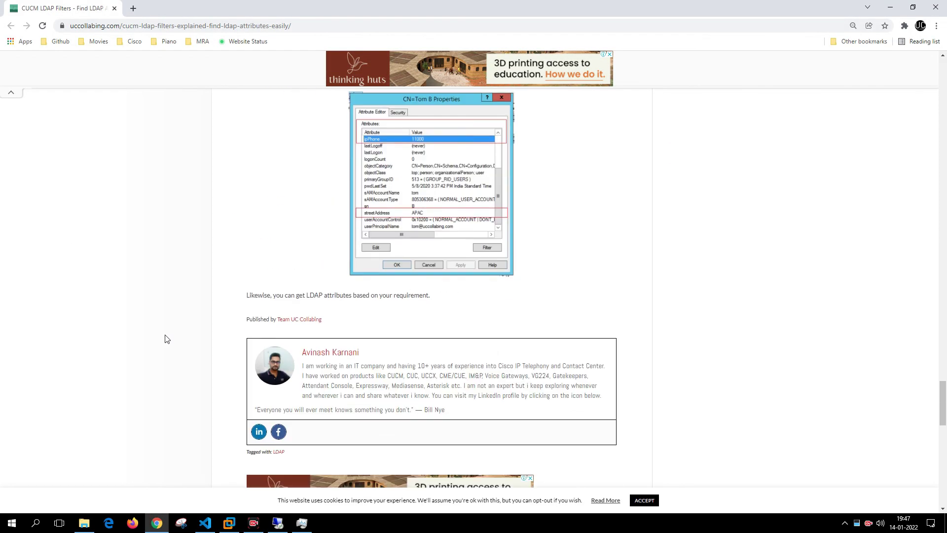
{"action": "scroll", "coordinate": [167, 339], "scroll_direction": "down", "scroll_amount": 3}
{"action": "scroll", "coordinate": [165, 335], "scroll_direction": "up", "scroll_amount": 9}
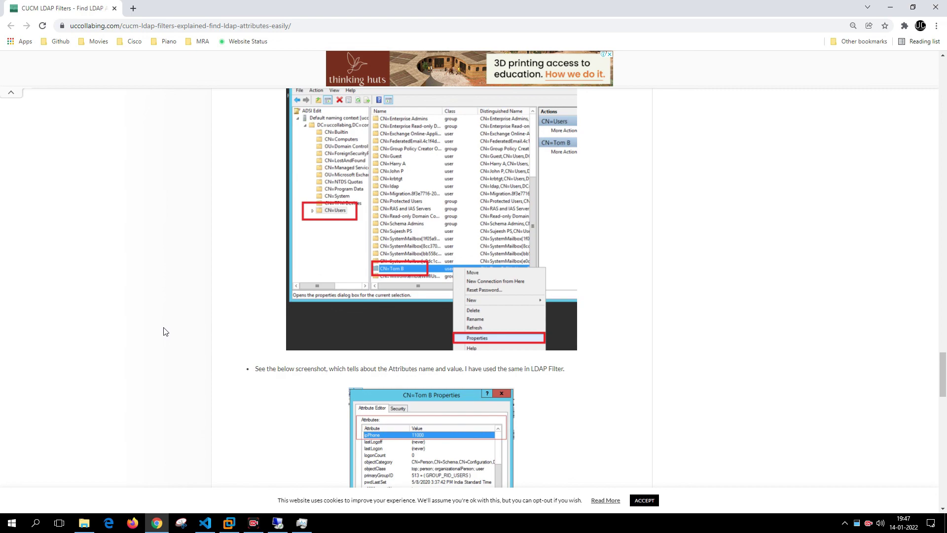